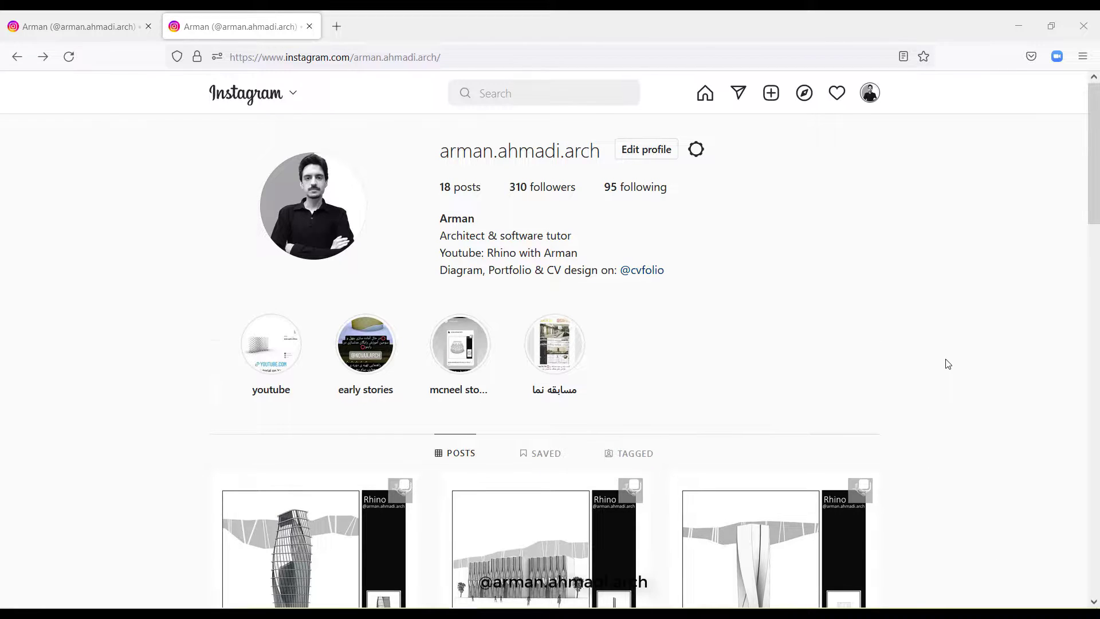
Look through the Rhino modelling posts on the Instagram profile and bring up the curved tower post
scroll(948, 364, down, 3)
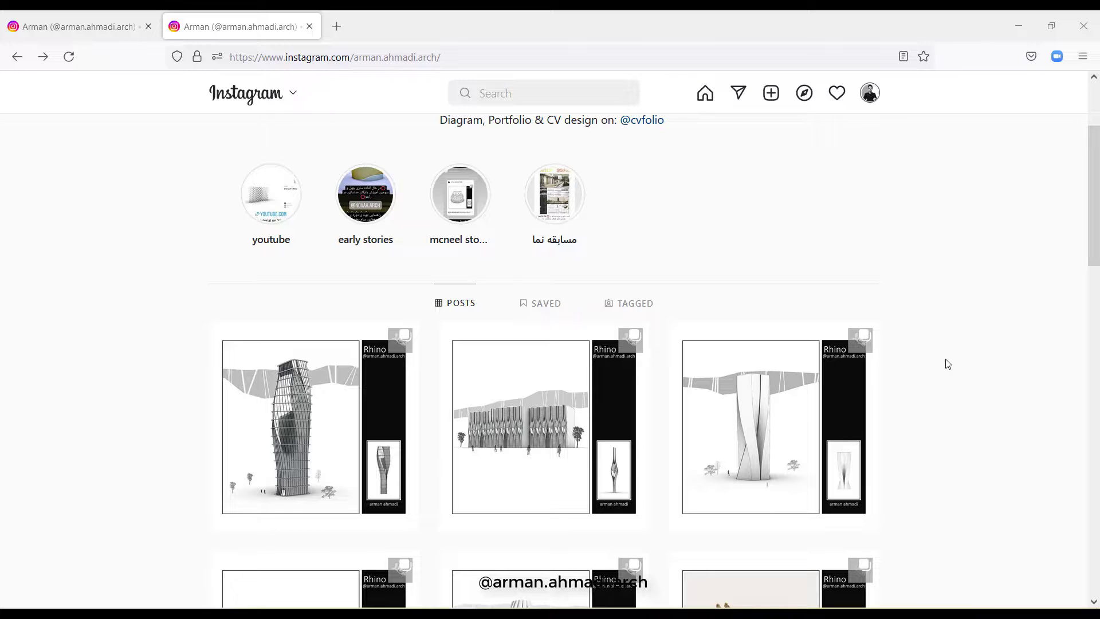
scroll(670, 292, up, 3)
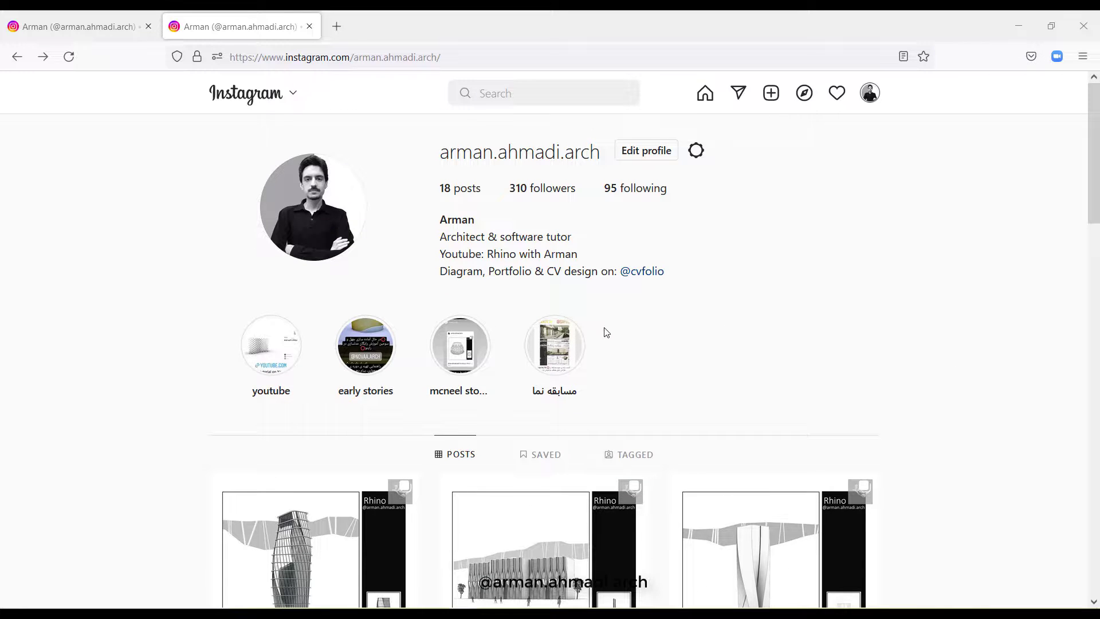
scroll(676, 344, down, 4)
scroll(1019, 394, down, 5)
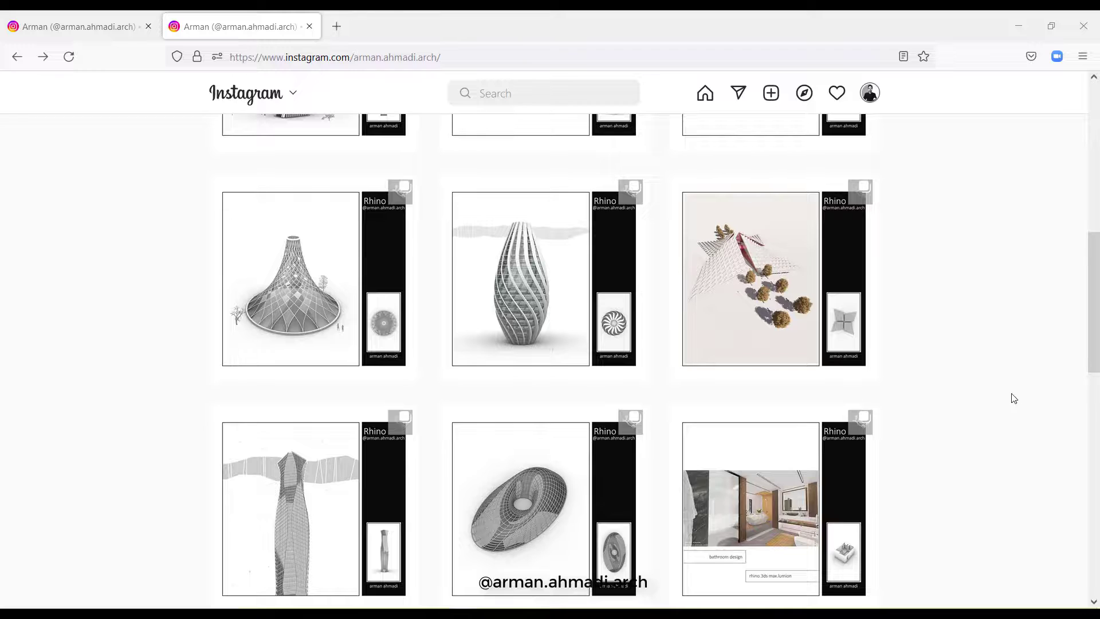
scroll(1009, 401, down, 3)
scroll(907, 418, down, 5)
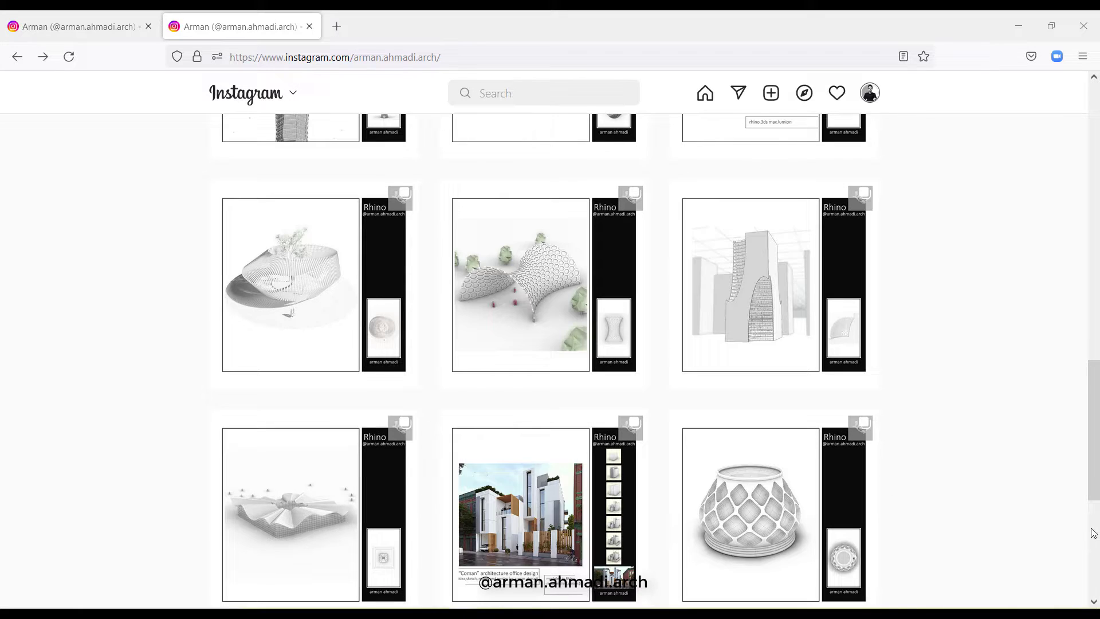
scroll(1072, 531, down, 2)
scroll(1072, 531, down, 5)
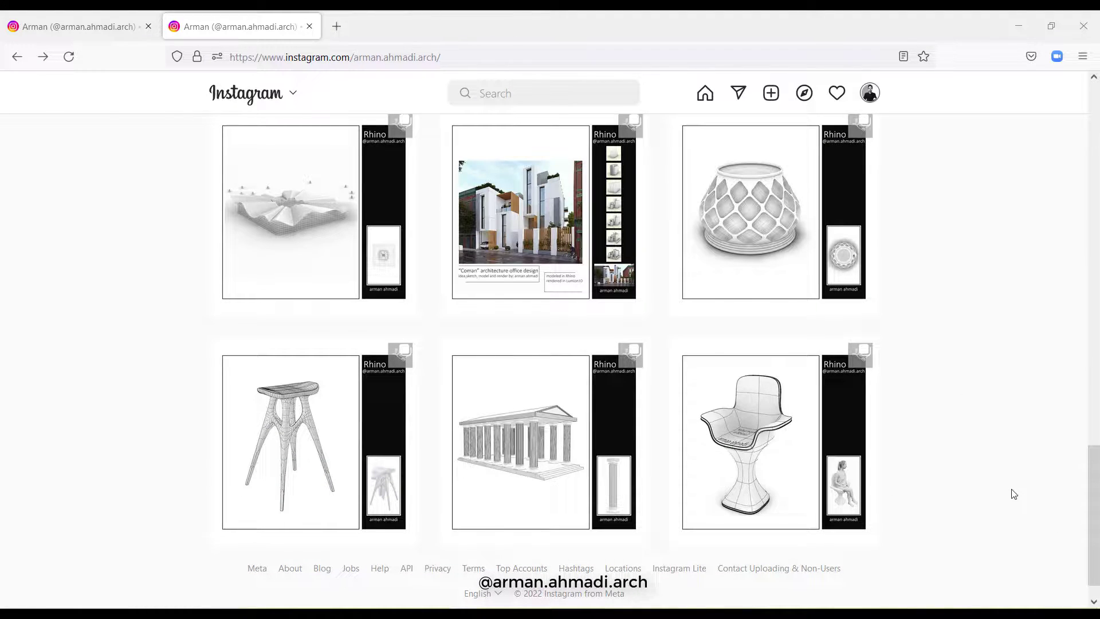
scroll(953, 488, up, 20)
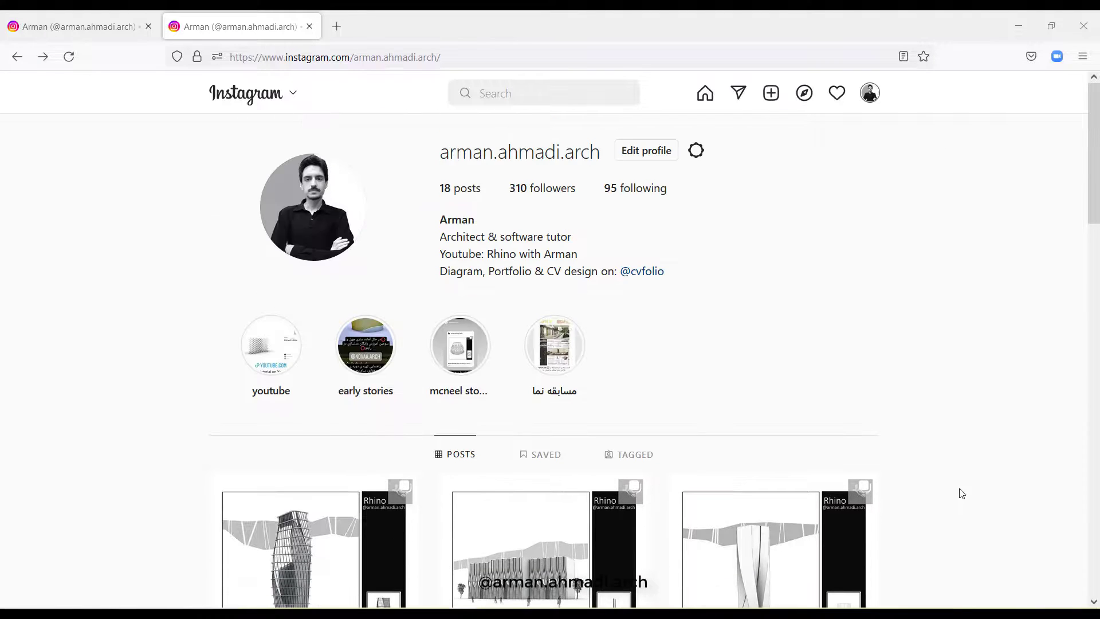
scroll(952, 508, down, 2)
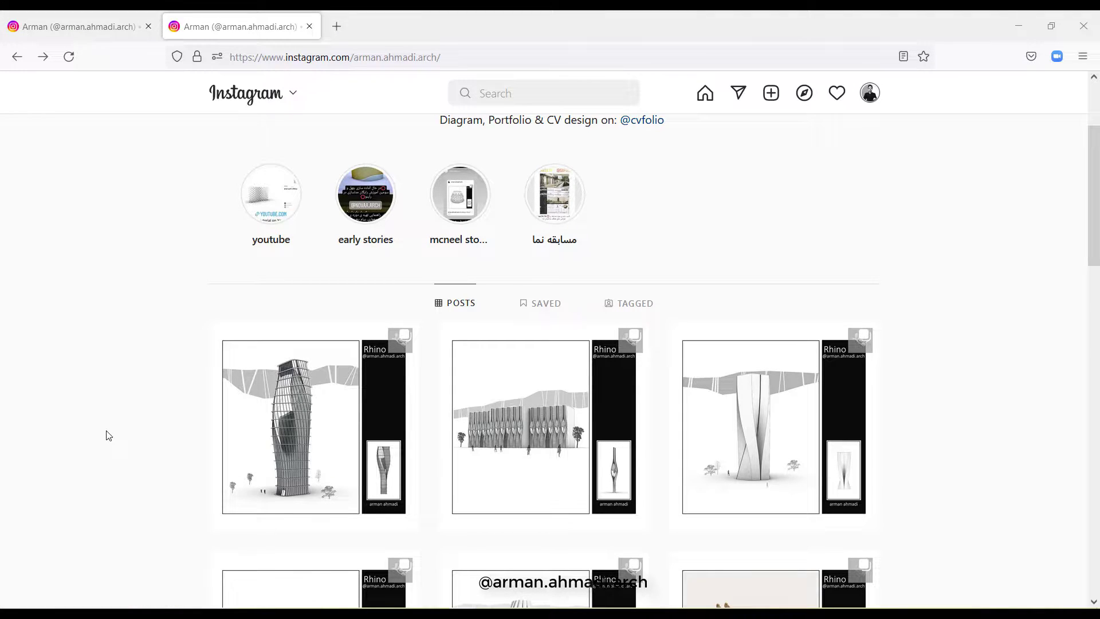
scroll(109, 435, down, 8)
scroll(113, 434, down, 2)
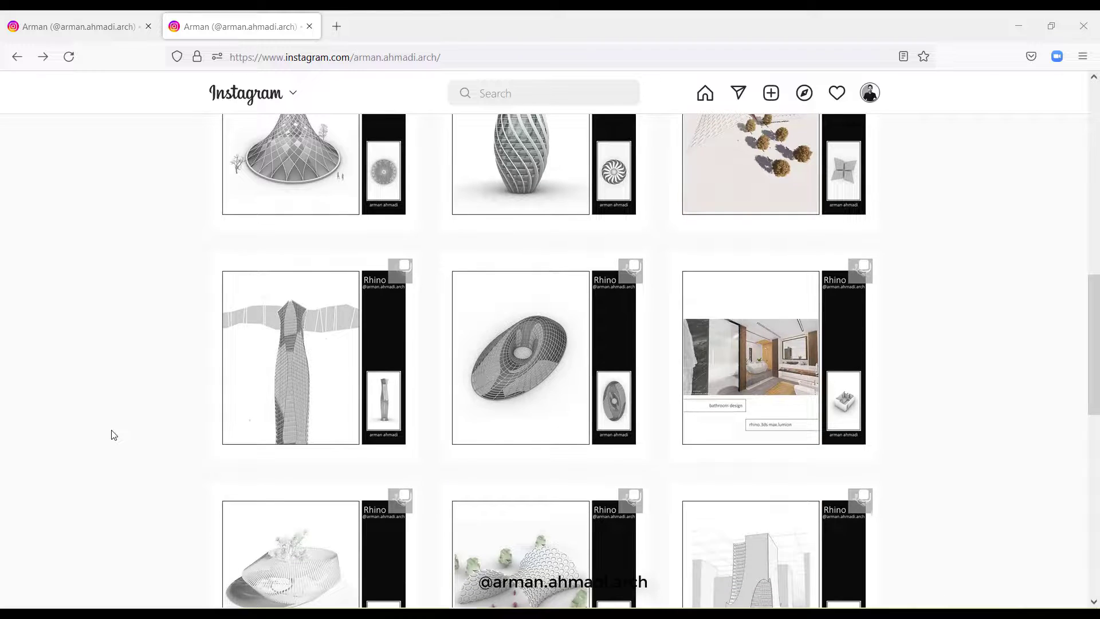
scroll(113, 434, down, 5)
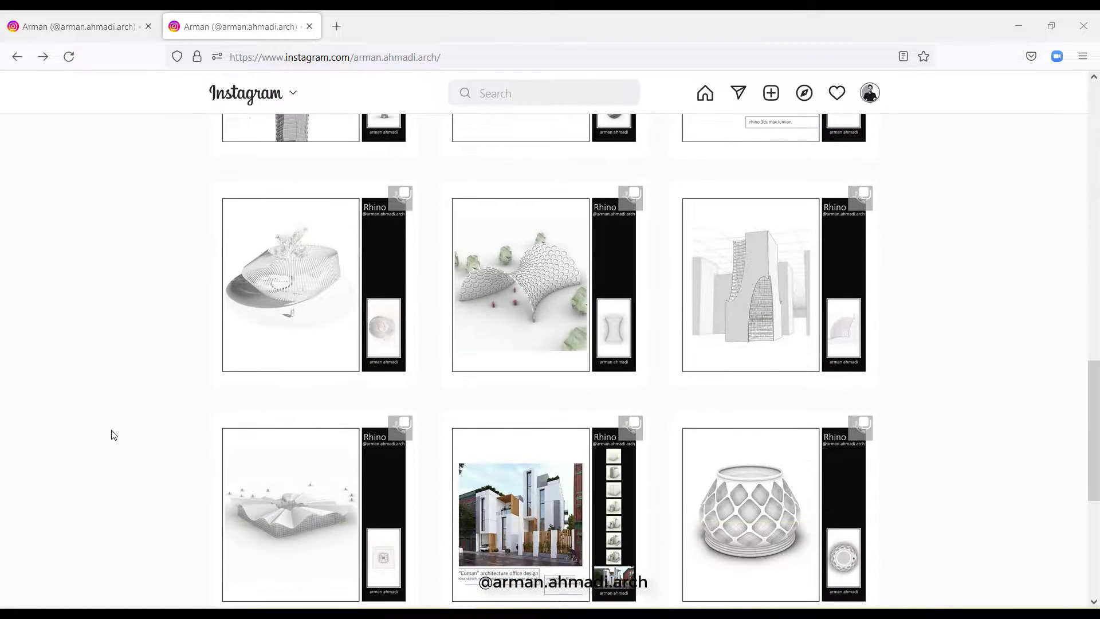
scroll(113, 435, down, 3)
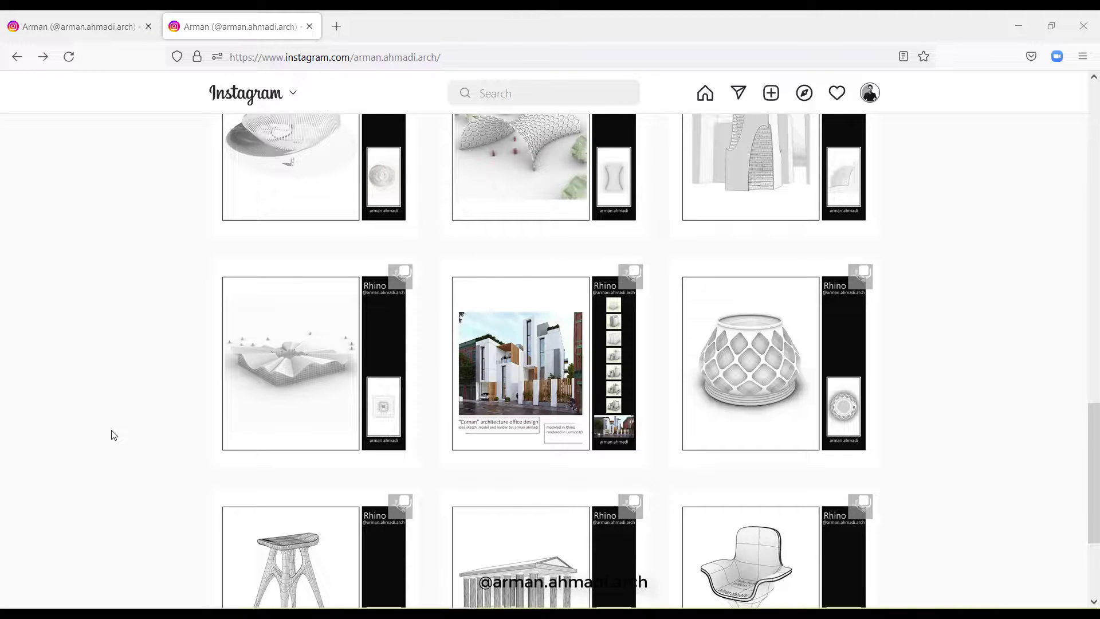
scroll(113, 434, up, 12)
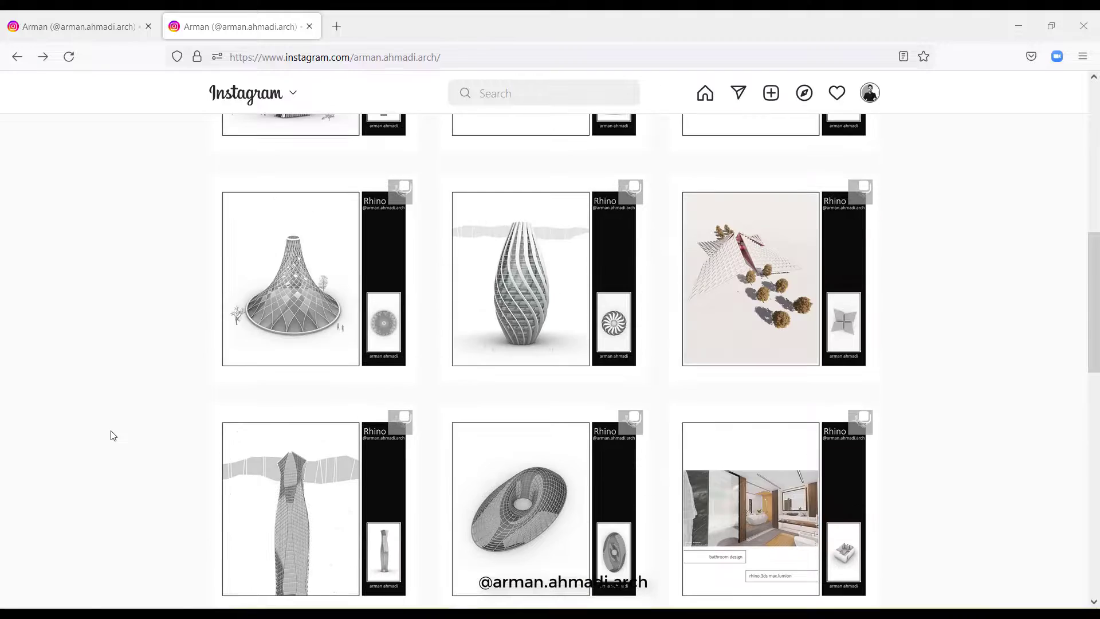
scroll(113, 434, up, 1)
click(62, 26)
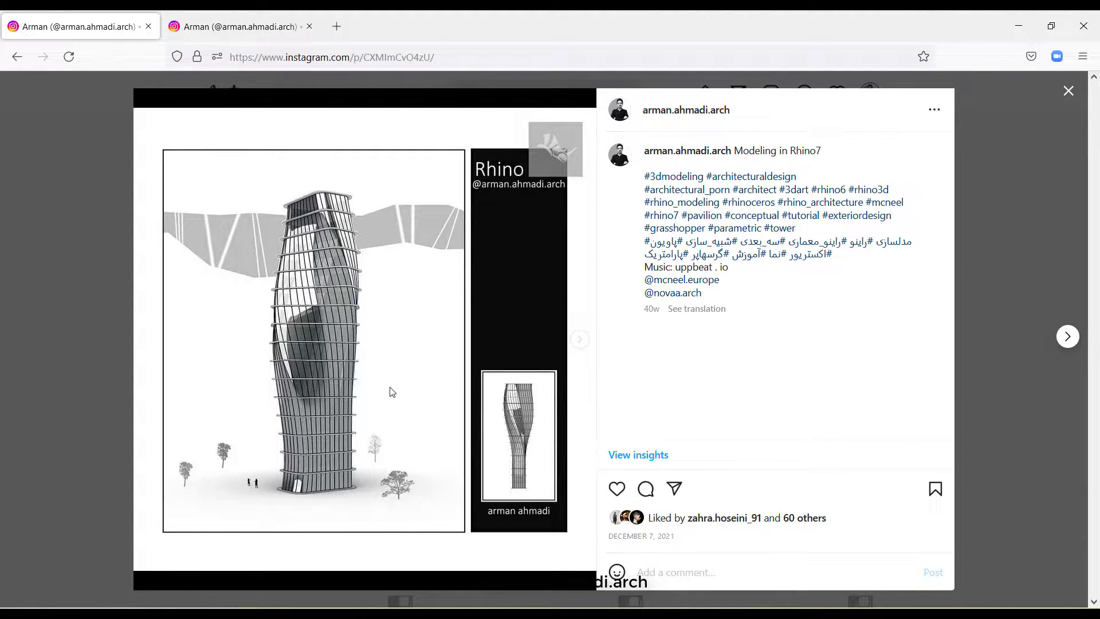
Switch to Rhino and place a point object at the origin, 0,0,0
click(463, 550)
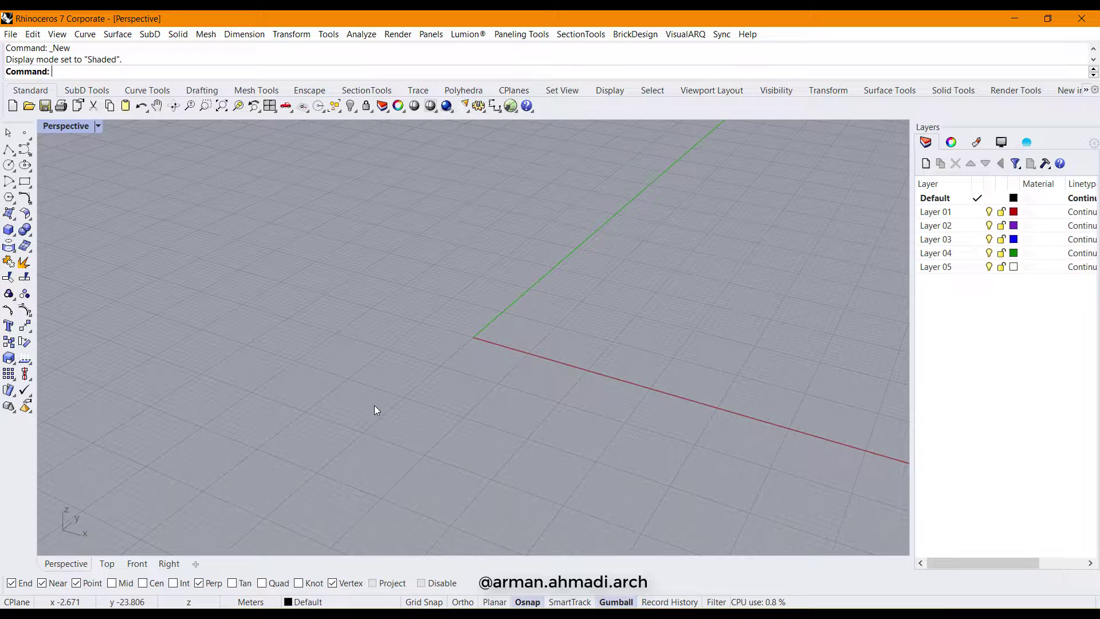
text(Point)
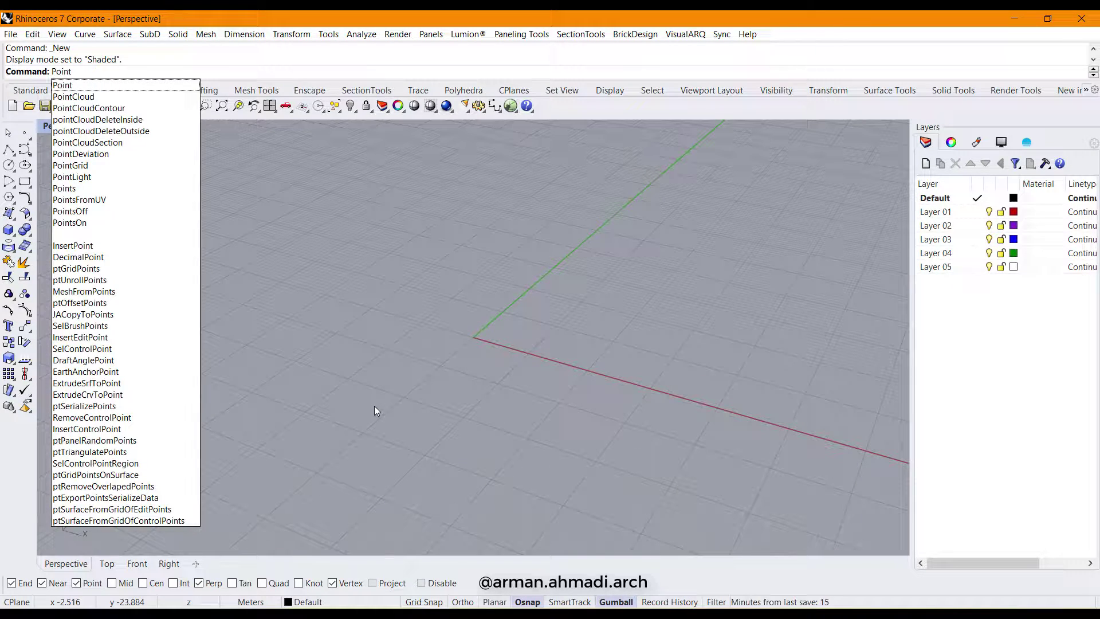
key(Return)
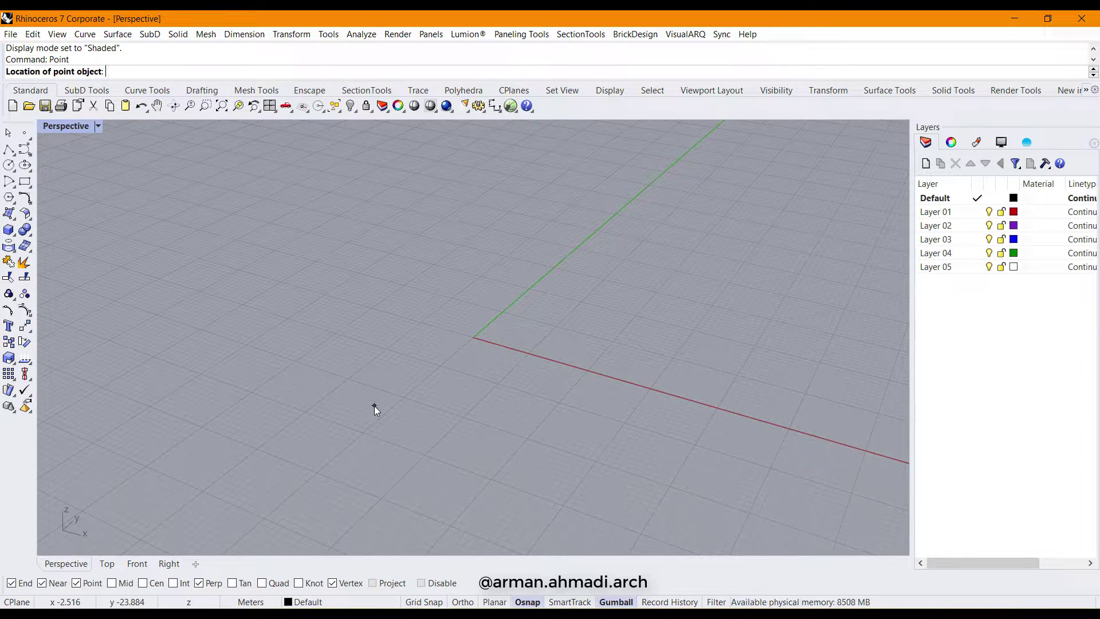
text(0,0,0)
key(Return)
Place an extra point freehand beside the origin point, and delete it
key(Return)
click(376, 375)
drag(409, 409, 324, 360)
key(Delete)
Draw a rounded rectangle centred on the origin point, about 17.8 m long, with a corner radius of about 1.5 m
right_drag(437, 370, 446, 417)
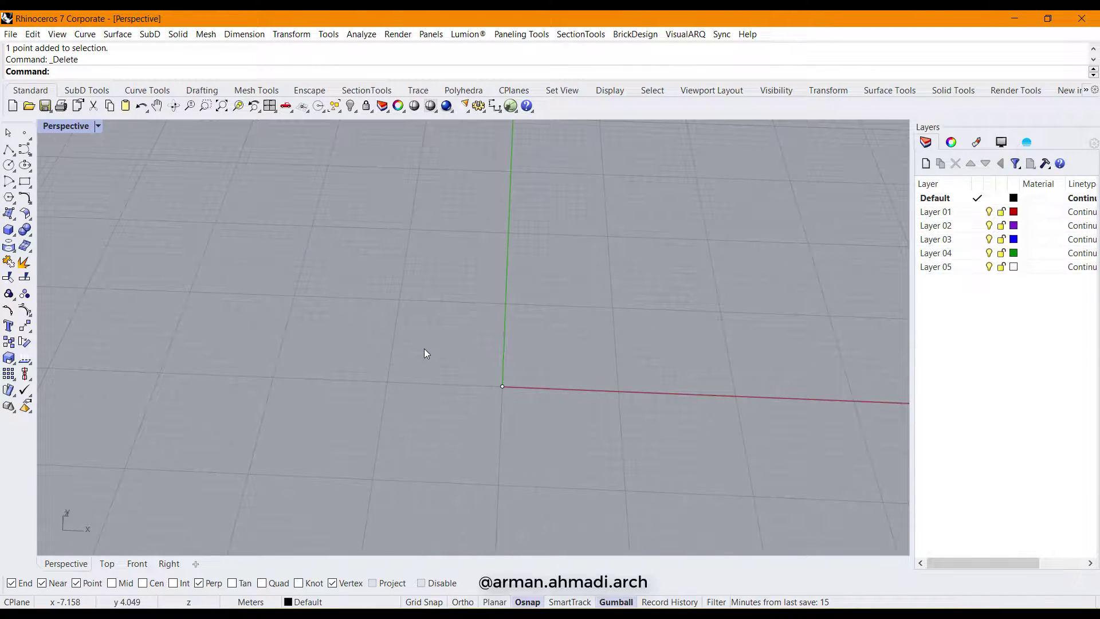
right_drag(563, 453, 538, 436)
text(REC)
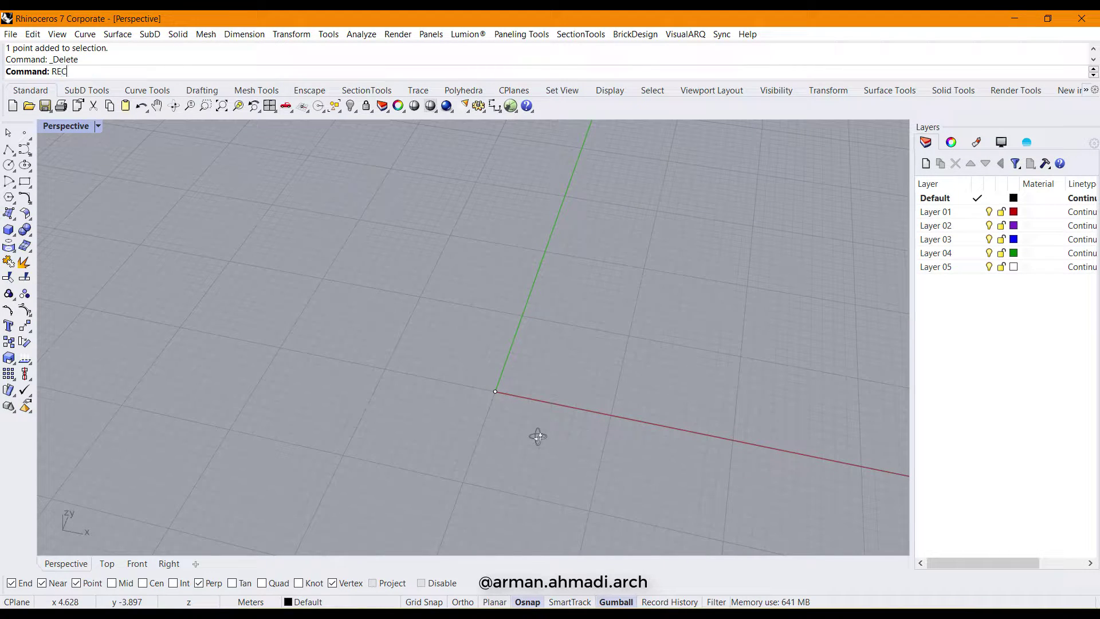
key(Return)
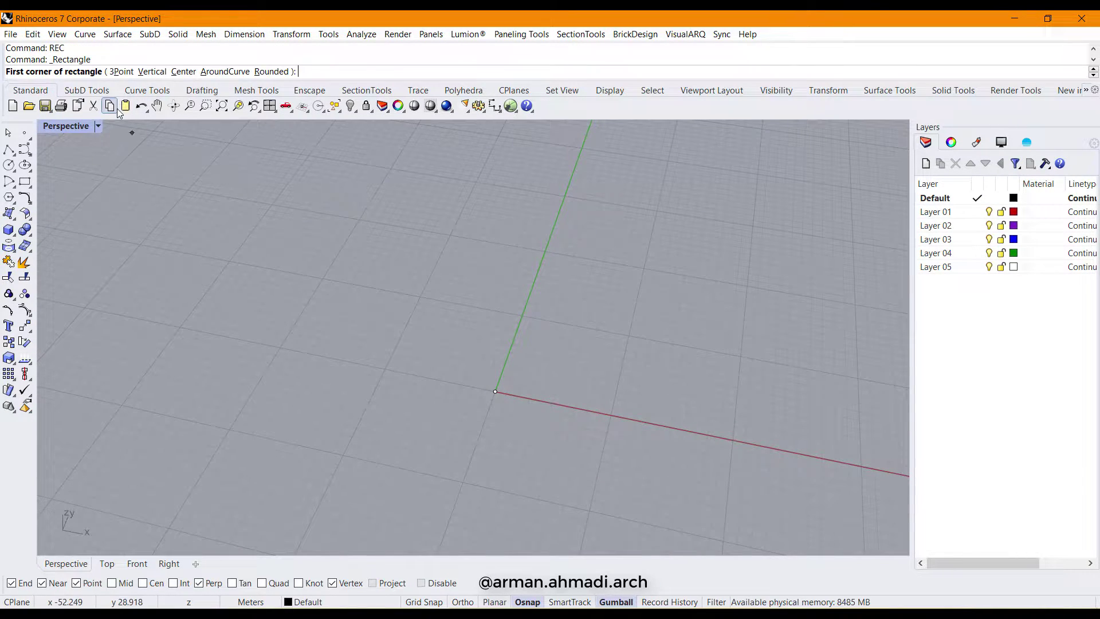
click(182, 72)
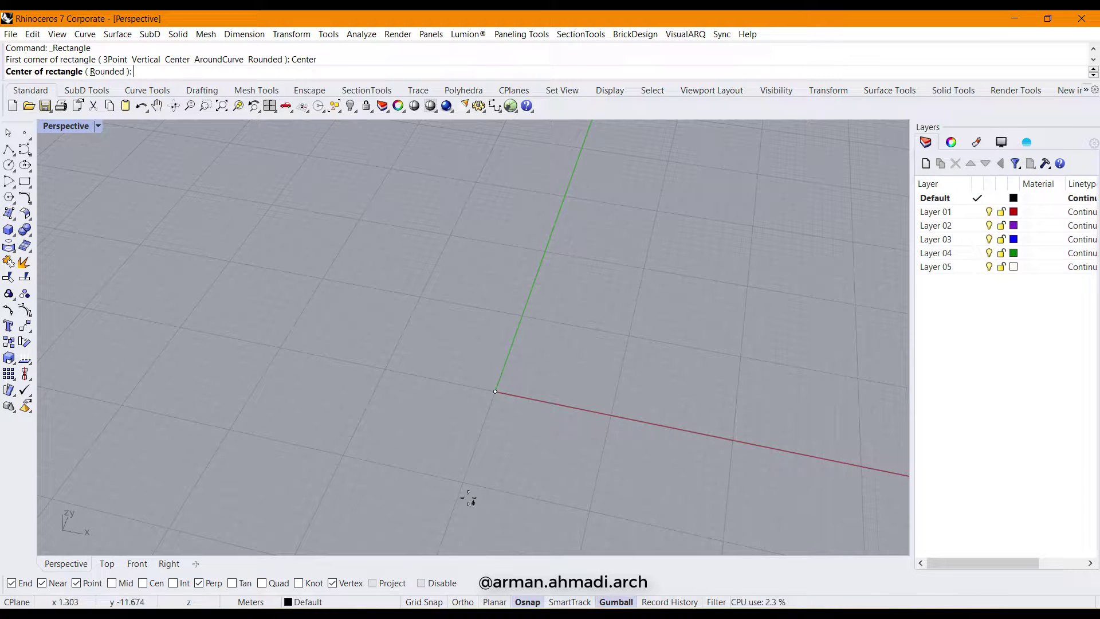
click(495, 391)
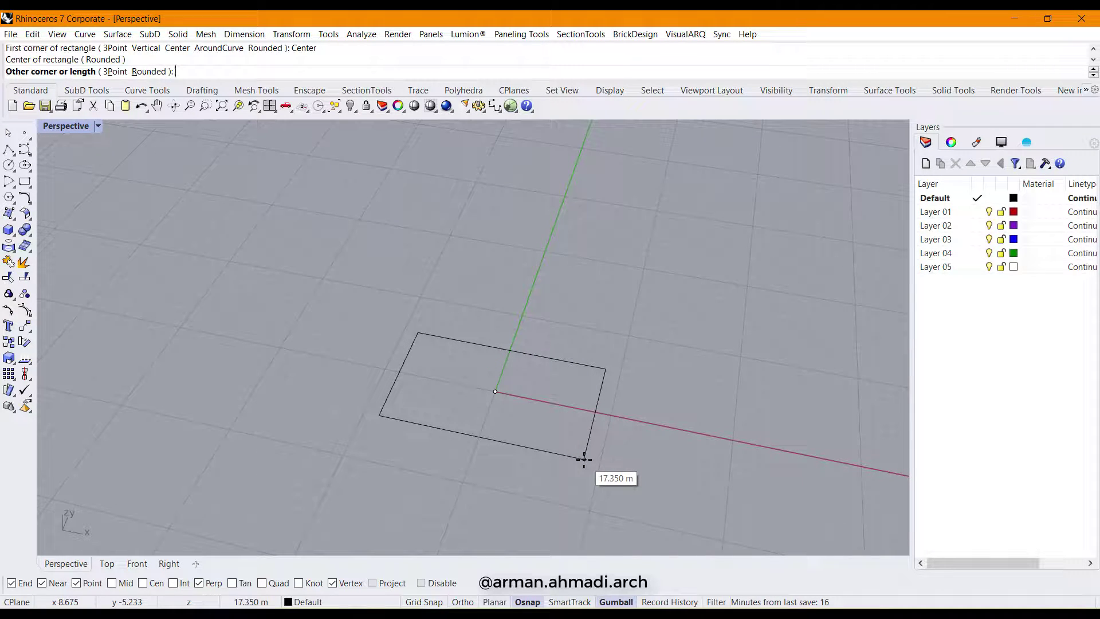
click(148, 71)
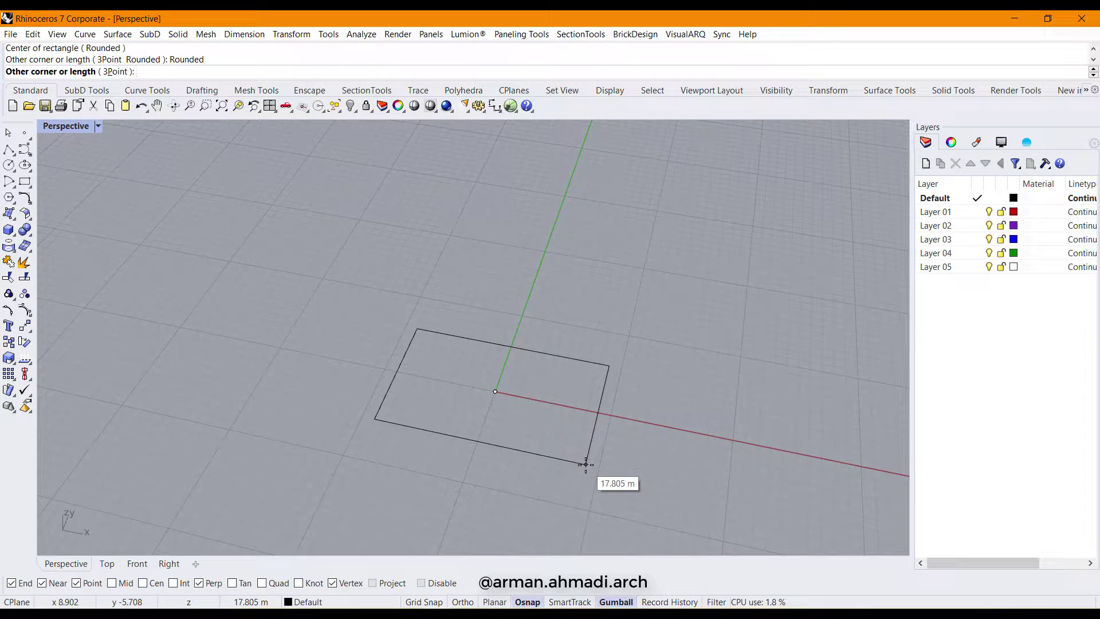
click(585, 464)
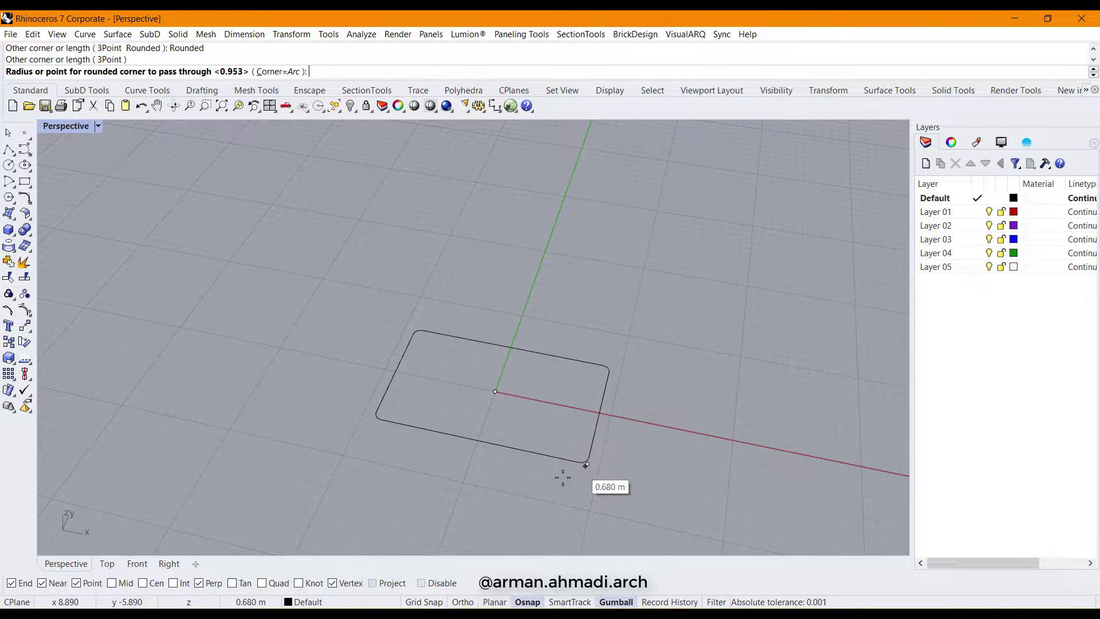
scroll(575, 459, up, 2)
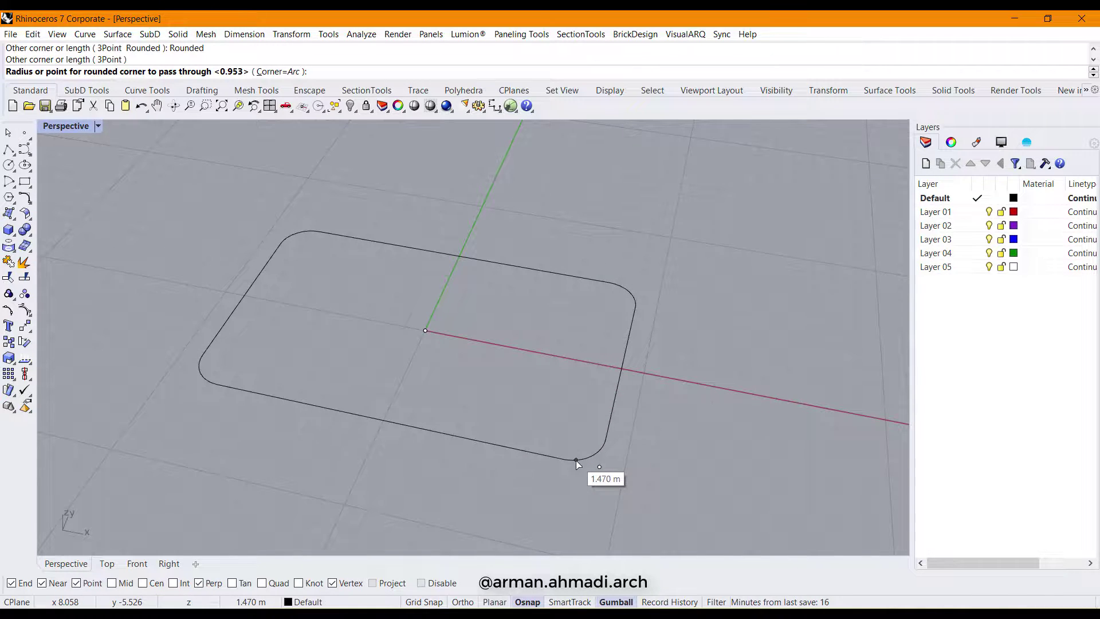
click(575, 458)
Duplicate the rounded rectangle along the Y axis, clear of the original
scroll(520, 457, down, 5)
mouse_move(488, 474)
right_down()
mouse_move(573, 455)
mouse_move(487, 456)
right_up()
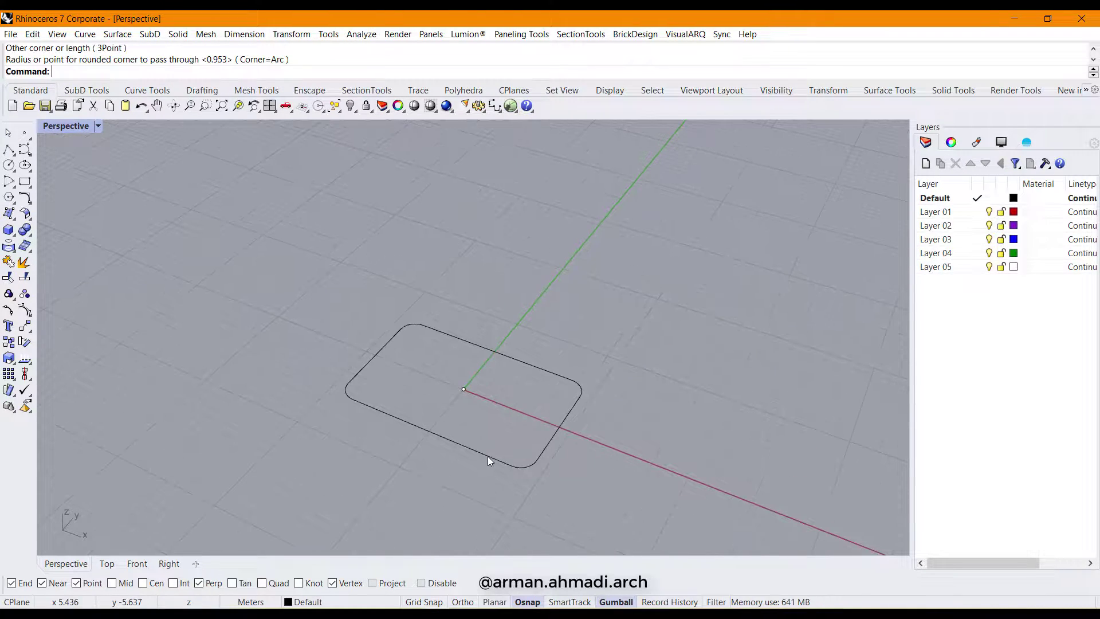
click(487, 456)
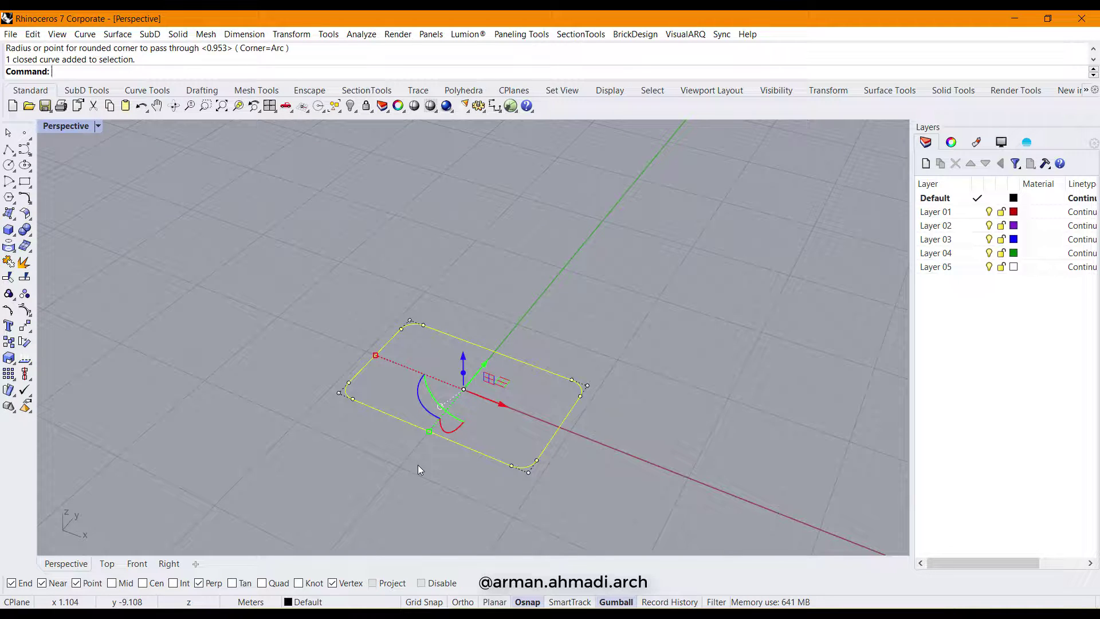
shift+right_drag(410, 466, 421, 353)
alt+drag(411, 341, 581, 284)
shift+right_drag(593, 425, 615, 440)
Extrude the duplicated rounded rectangle upward into an open wall and inspect its seams from several sides
click(536, 415)
click(520, 395)
right_drag(544, 444, 504, 401)
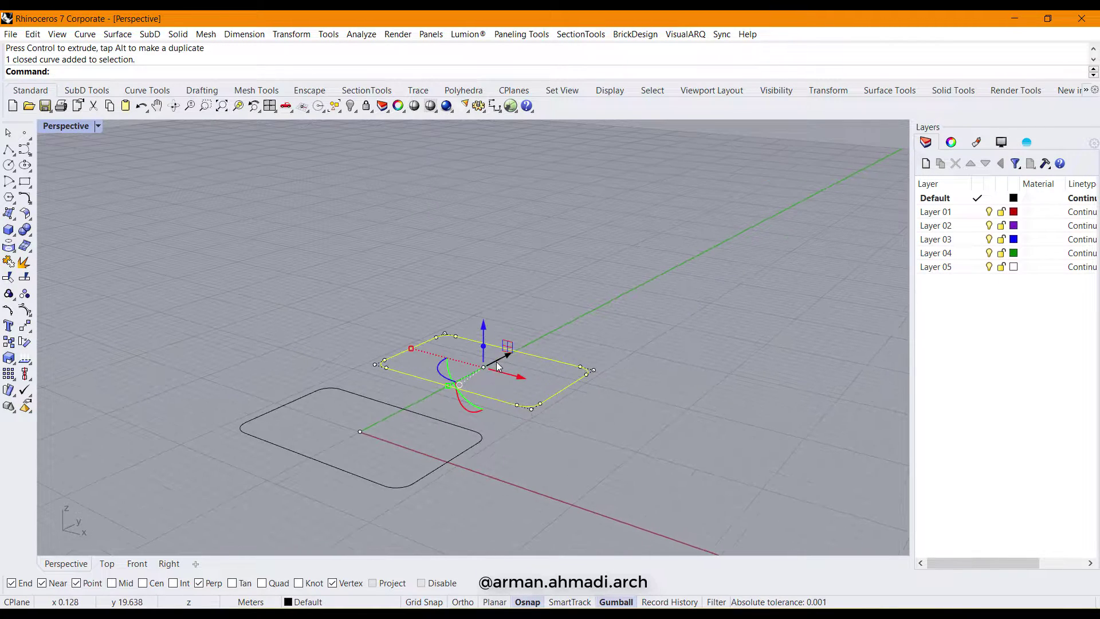
drag(485, 351, 484, 312)
right_drag(579, 435, 594, 417)
right_drag(337, 355, 317, 435)
right_drag(423, 404, 544, 356)
scroll(472, 374, up, 5)
shift+right_drag(682, 375, 459, 381)
scroll(459, 381, down, 5)
right_drag(579, 370, 536, 358)
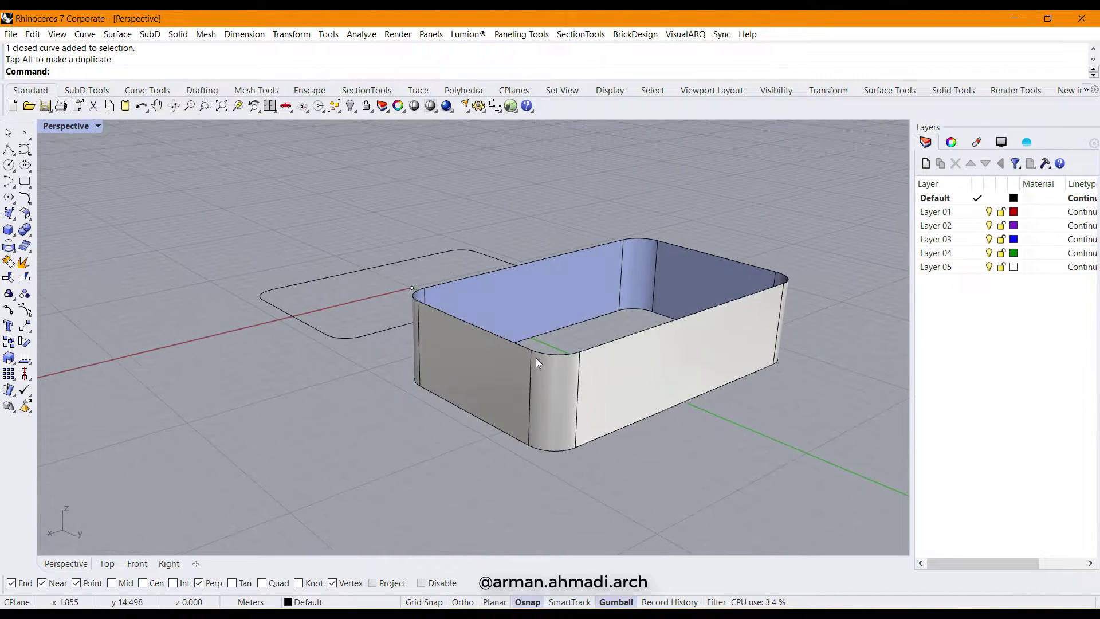
right_drag(397, 435, 547, 426)
scroll(500, 399, down, 3)
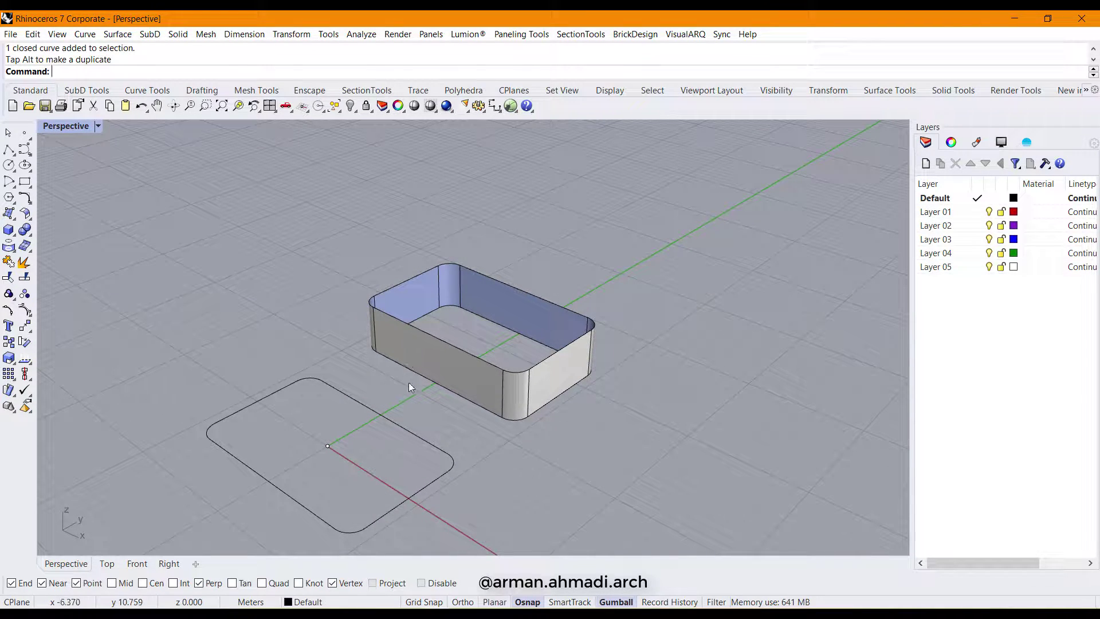
Explode the extruded wall into separate surfaces and pull individual pieces away from the rest
right_drag(437, 391, 497, 379)
click(497, 380)
click(24, 262)
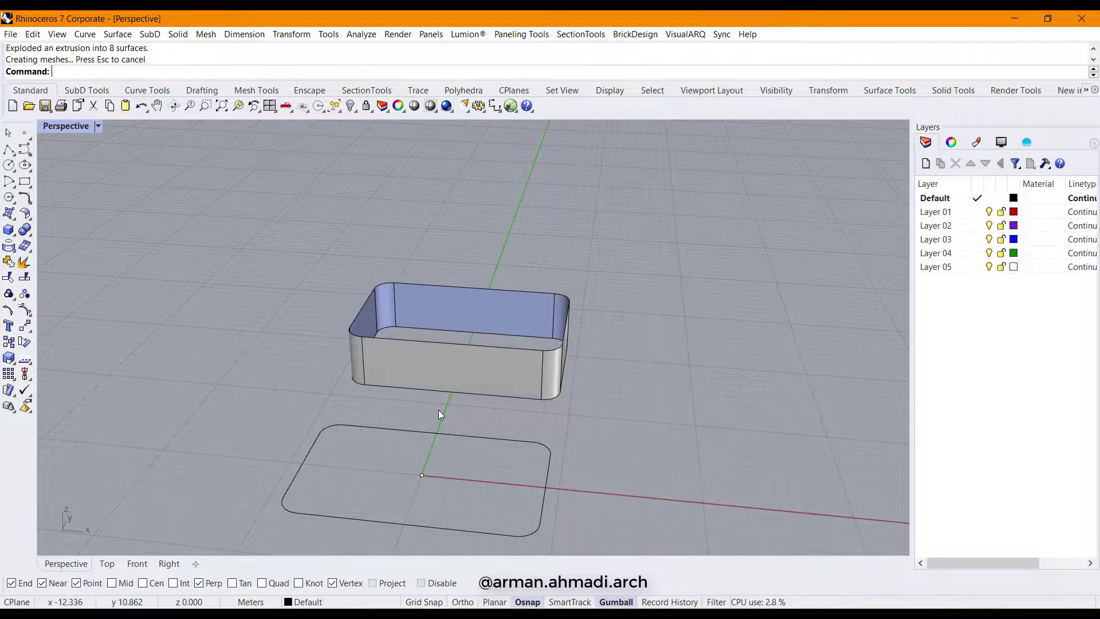
click(359, 363)
drag(394, 367, 592, 380)
right_drag(583, 428, 619, 516)
click(497, 474)
Delete all the exploded surfaces together with the duplicated curve, keeping the original rounded rectangle
drag(647, 515, 411, 219)
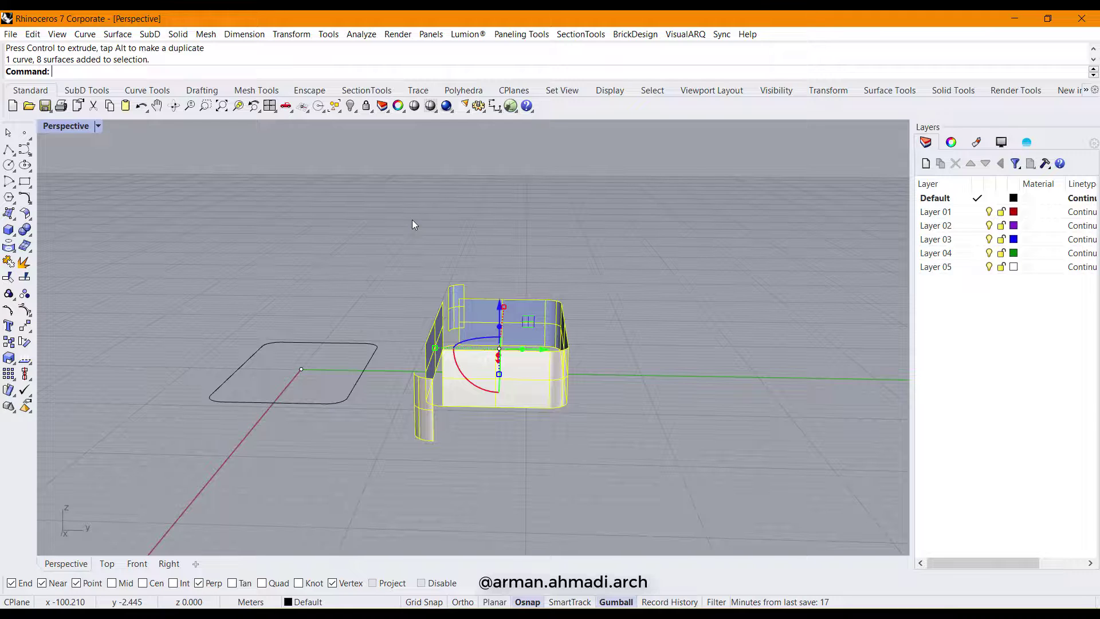
key(Delete)
right_drag(412, 222, 487, 384)
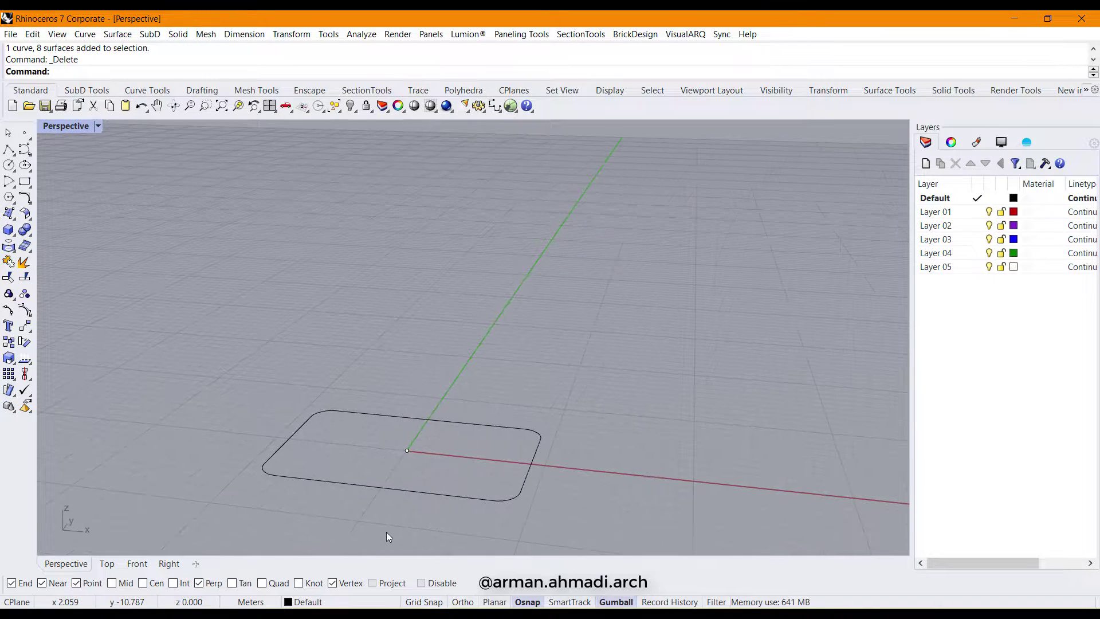
Rebuild the rounded rectangle with 60 points and degree 3, deleting the input curve
click(413, 490)
scroll(532, 340, down, 4)
right_drag(532, 340, 529, 372)
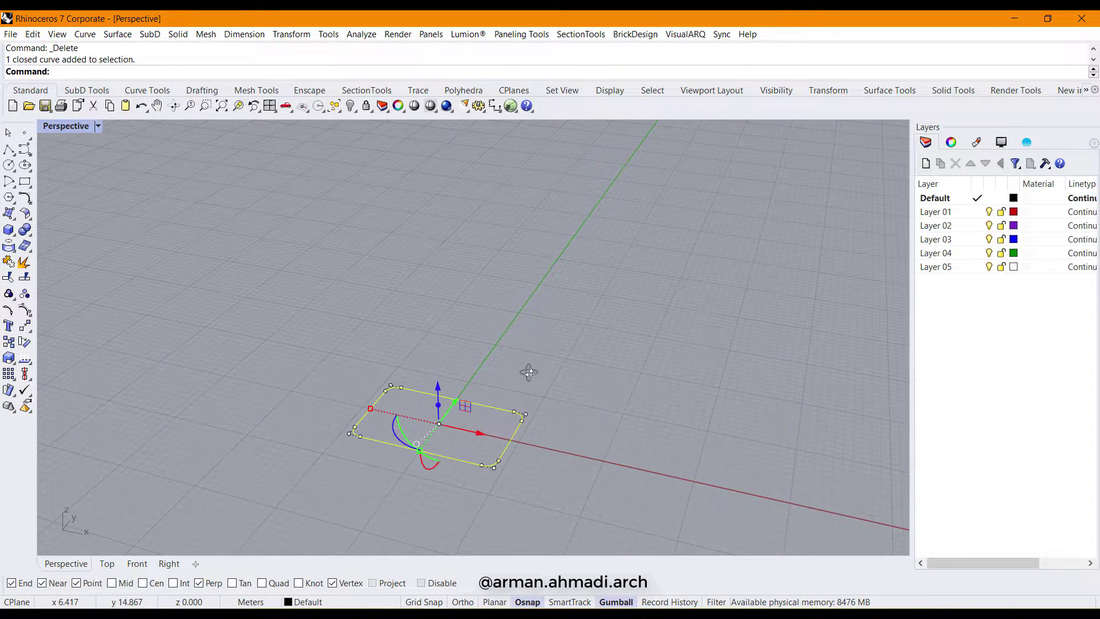
text(Rebuild)
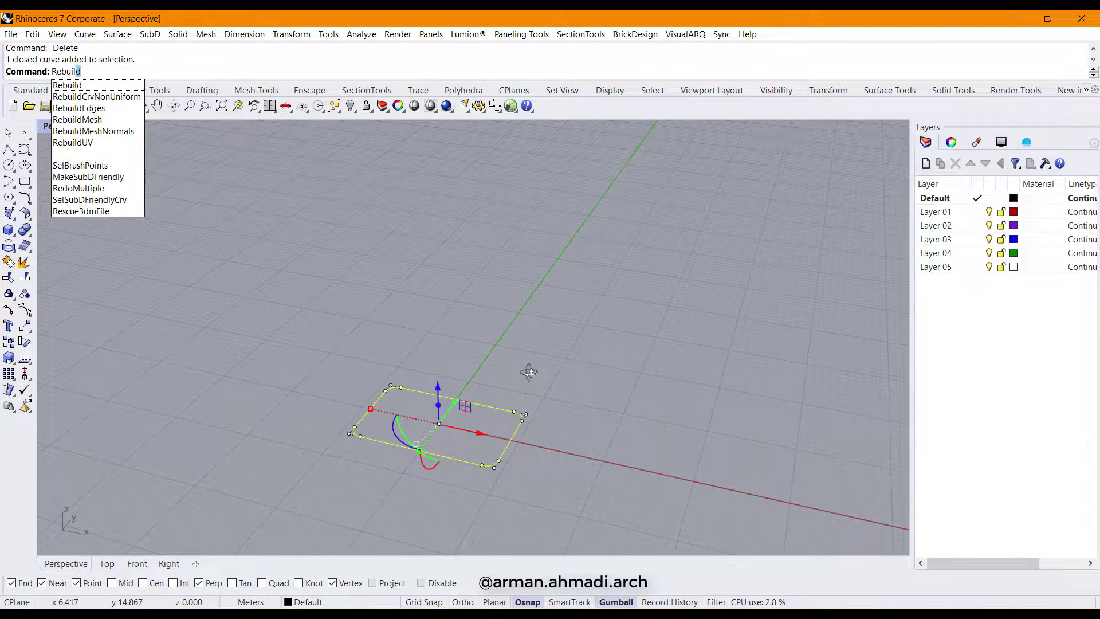
key(Return)
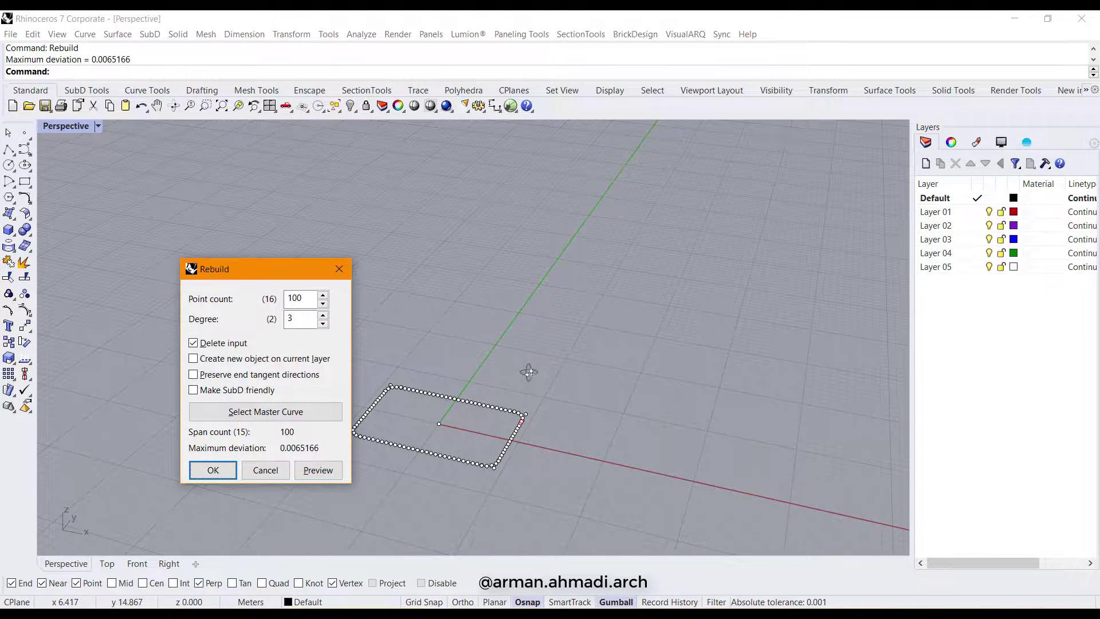
scroll(564, 401, down, 6)
right_drag(491, 437, 551, 416)
scroll(510, 428, up, 8)
scroll(505, 361, up, 7)
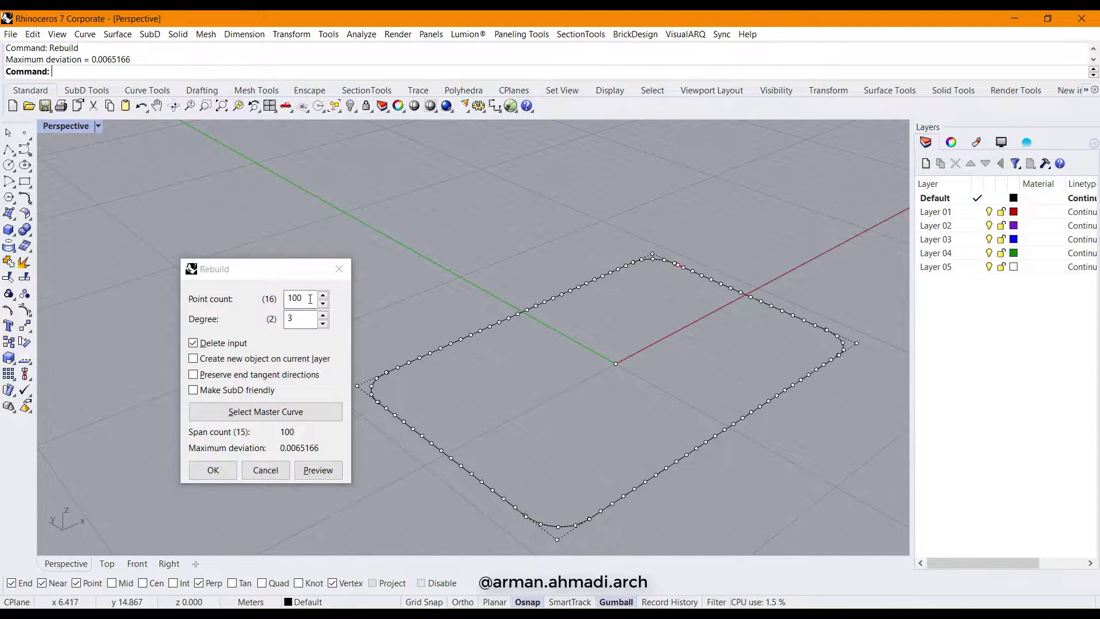
click(269, 291)
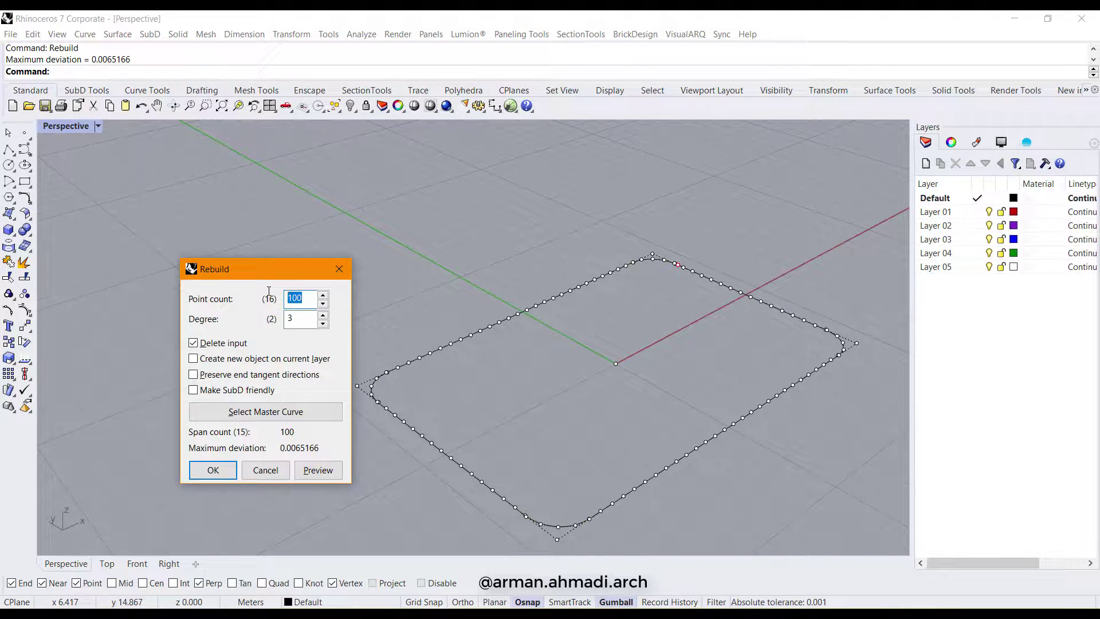
text(60)
right_drag(616, 464, 534, 447)
scroll(534, 435, down, 7)
scroll(663, 449, up, 9)
scroll(671, 444, down, 7)
scroll(599, 454, up, 4)
right_drag(601, 453, 702, 437)
click(213, 469)
Extrude the rebuilt rounded rectangle about 4.3 m upward into an open wall and check it for seams
scroll(396, 462, down, 3)
right_drag(613, 471, 459, 406)
click(524, 498)
click(456, 409)
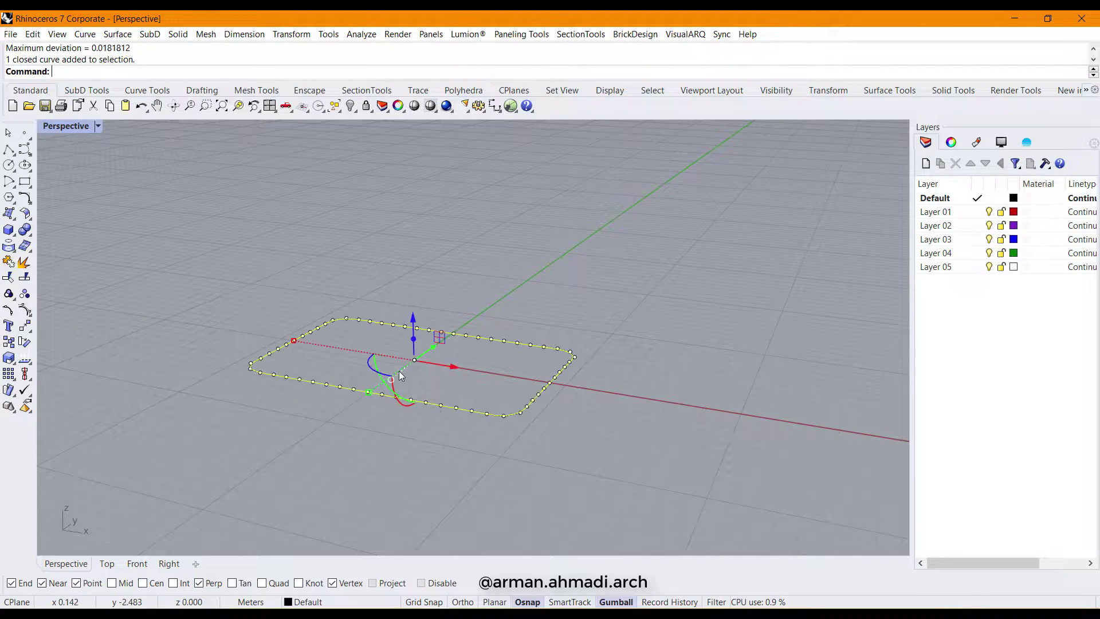
drag(414, 343, 413, 241)
right_drag(377, 472, 408, 363)
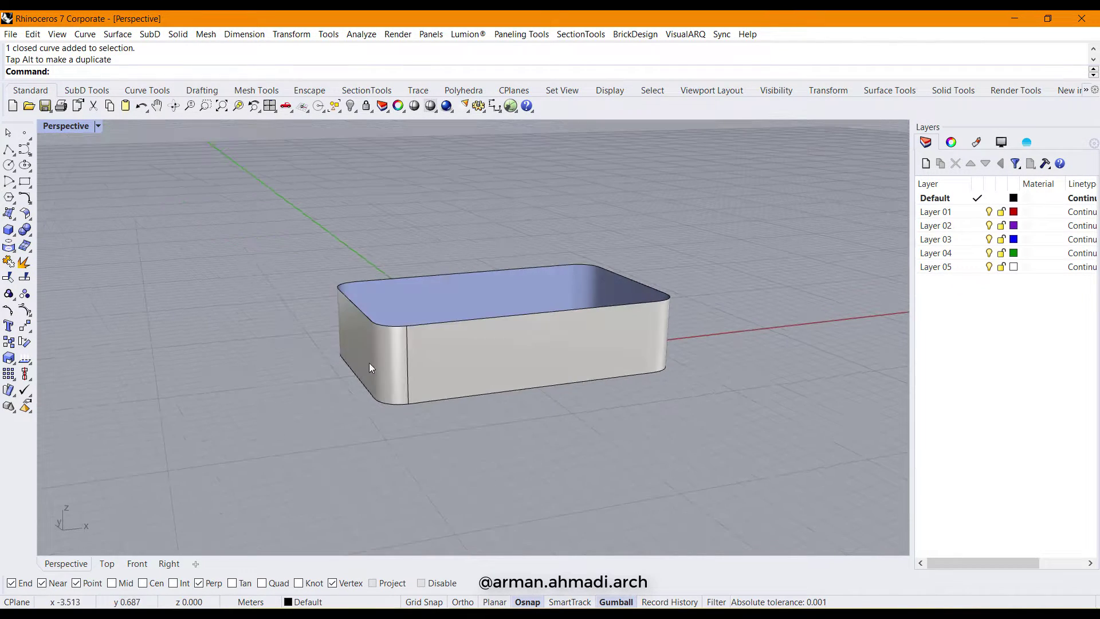
right_drag(605, 358, 443, 384)
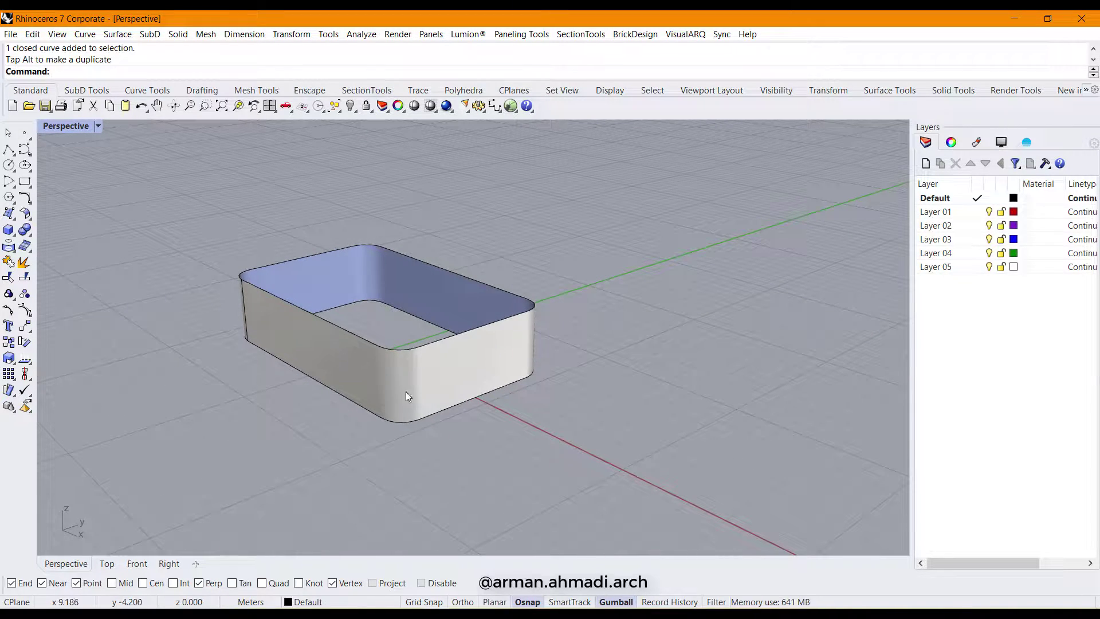
right_drag(541, 380, 482, 352)
click(471, 395)
right_drag(538, 473, 364, 426)
click(433, 449)
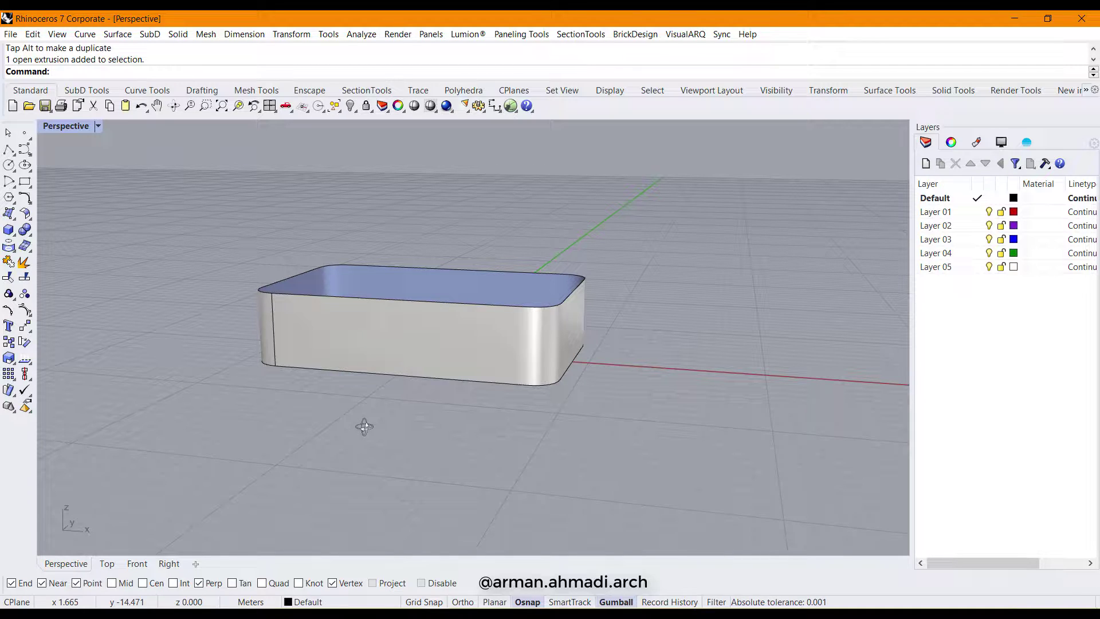
Measure the height of the extruded wall and delete the wall, keeping the rounded rectangle
text(DI)
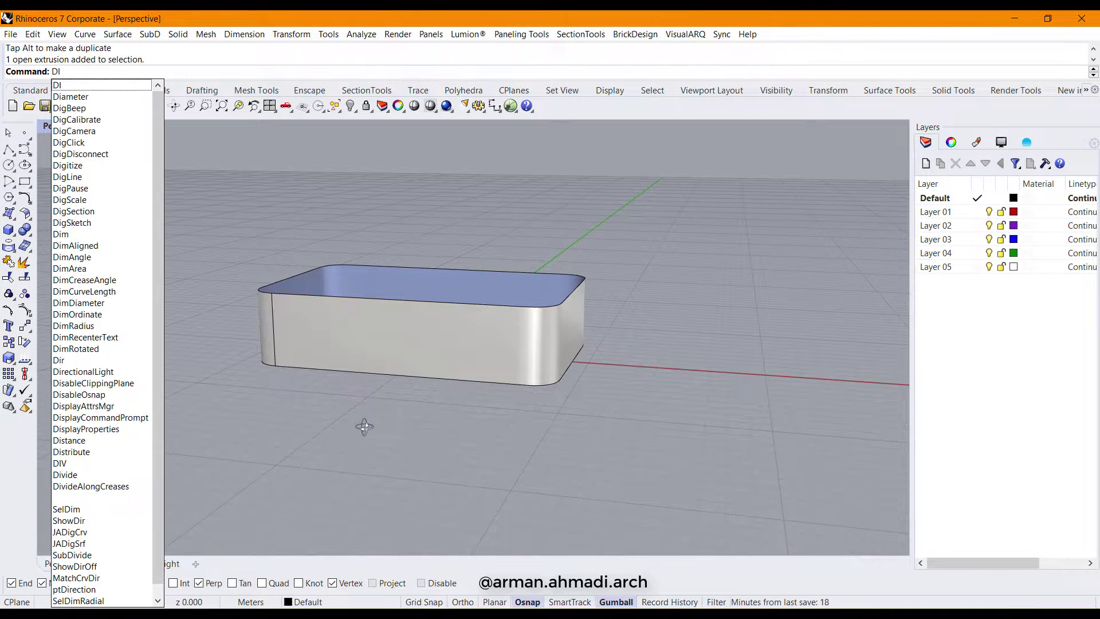
text(stance)
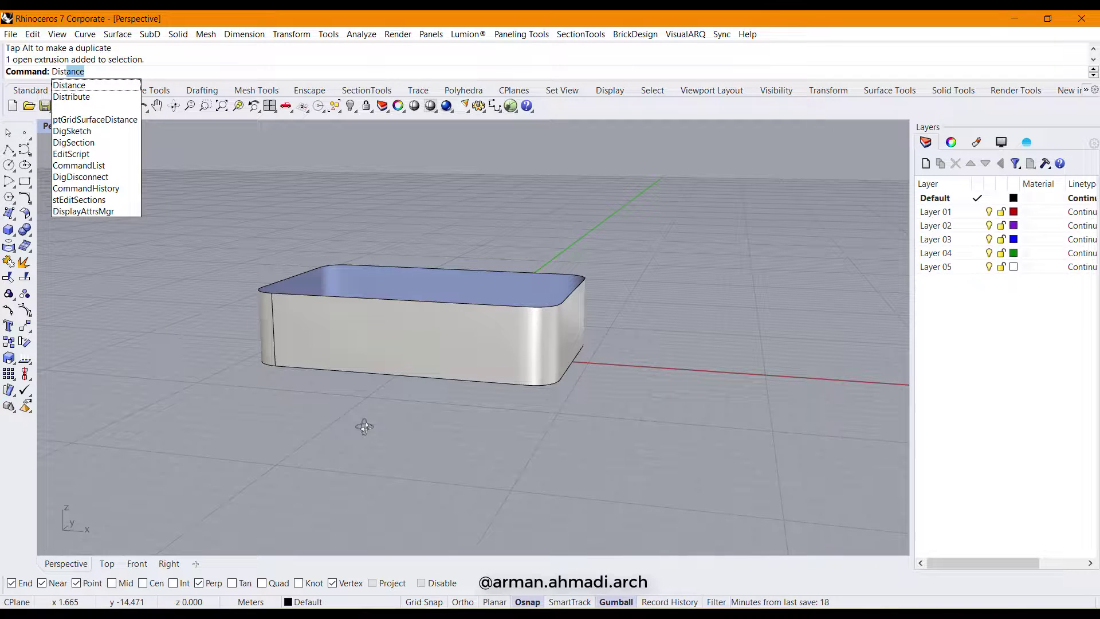
key(Return)
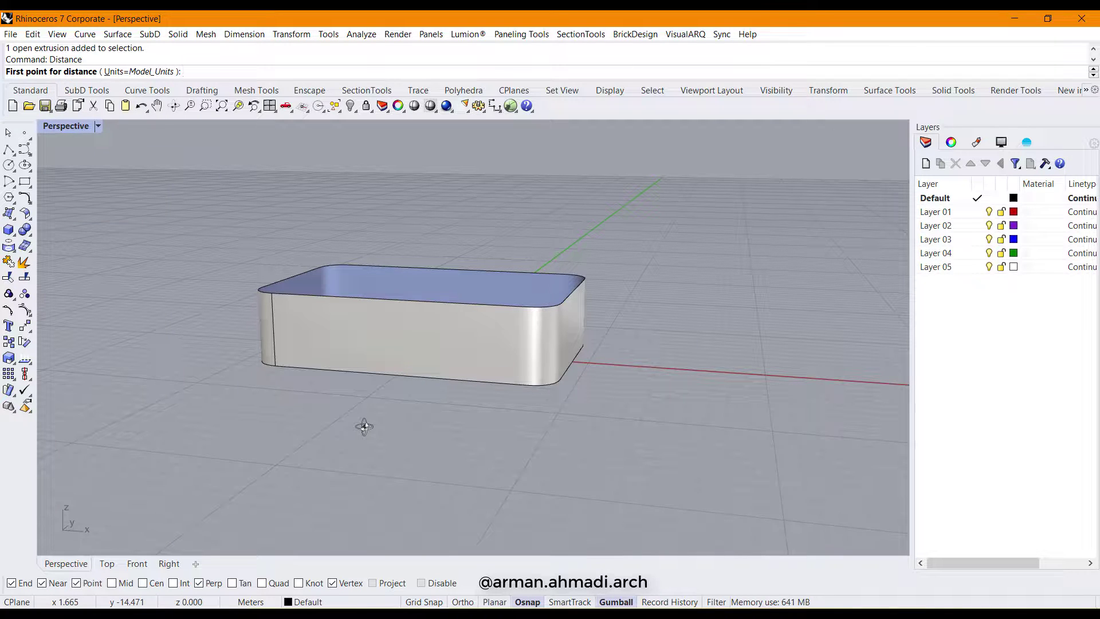
click(380, 374)
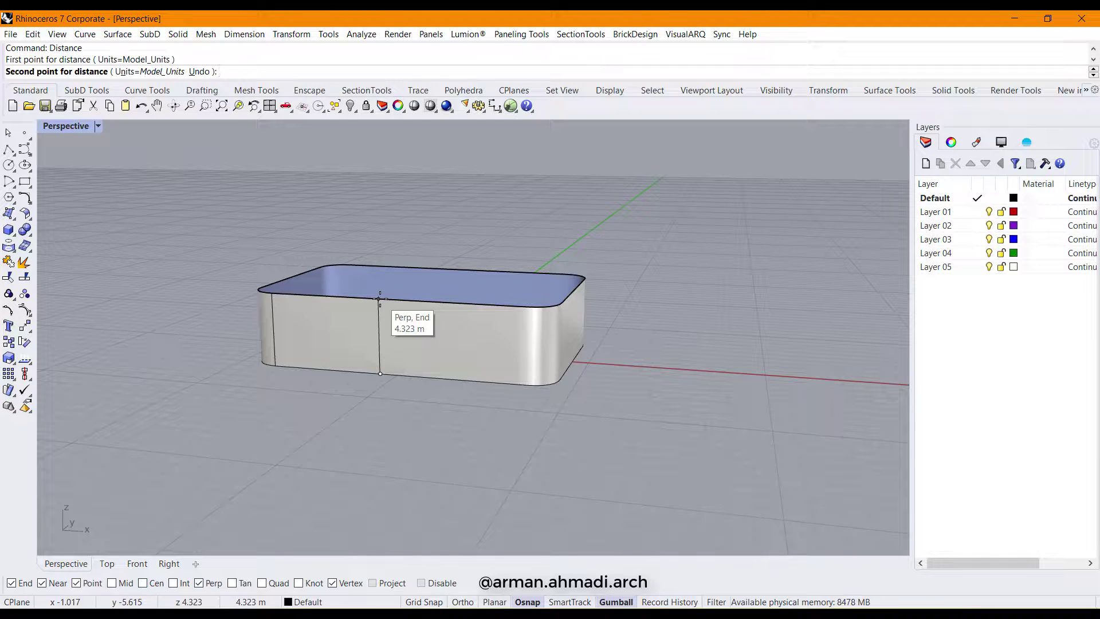
click(379, 299)
click(397, 335)
key(Delete)
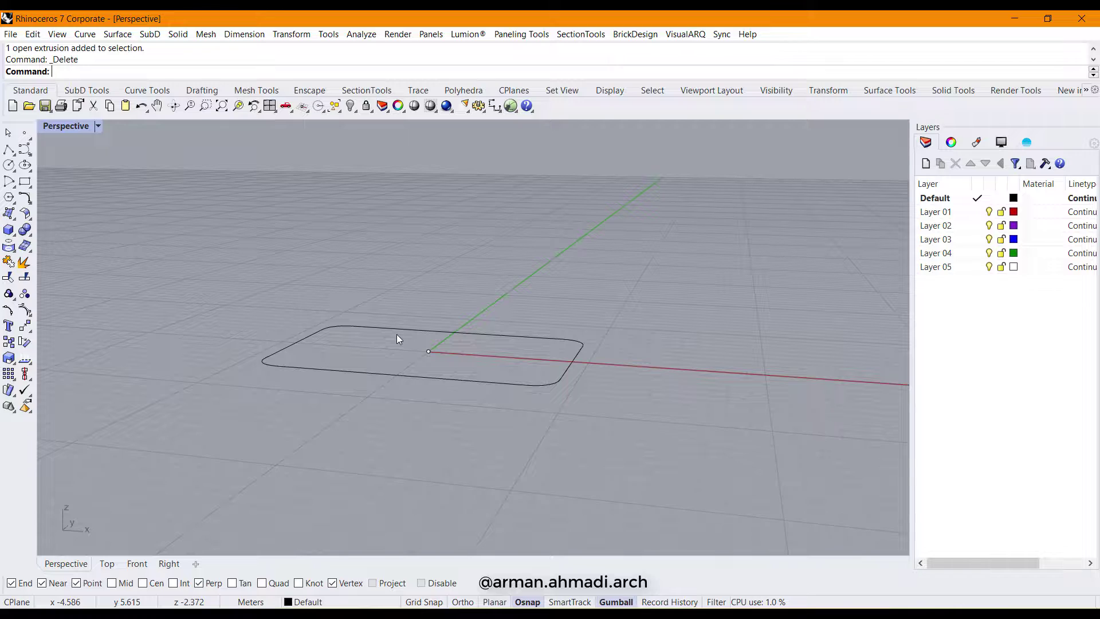
Extrude the rounded rectangle vertically by 4.2 m into an open wall
click(404, 374)
click(429, 330)
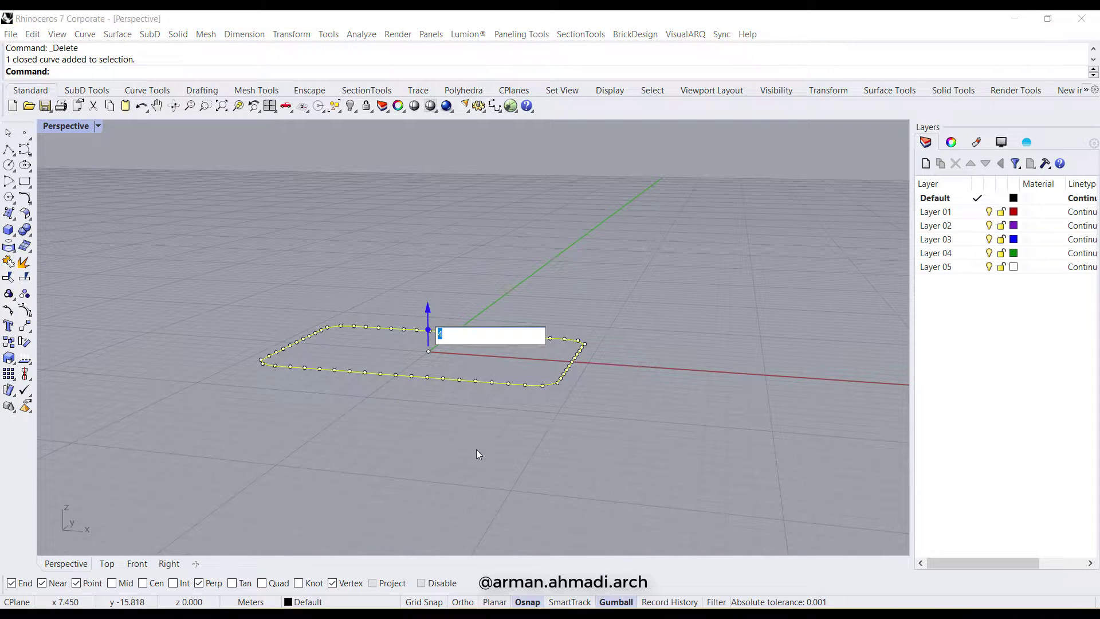
text(4.2)
key(Return)
click(477, 450)
right_drag(477, 450, 515, 425)
scroll(446, 413, down, 9)
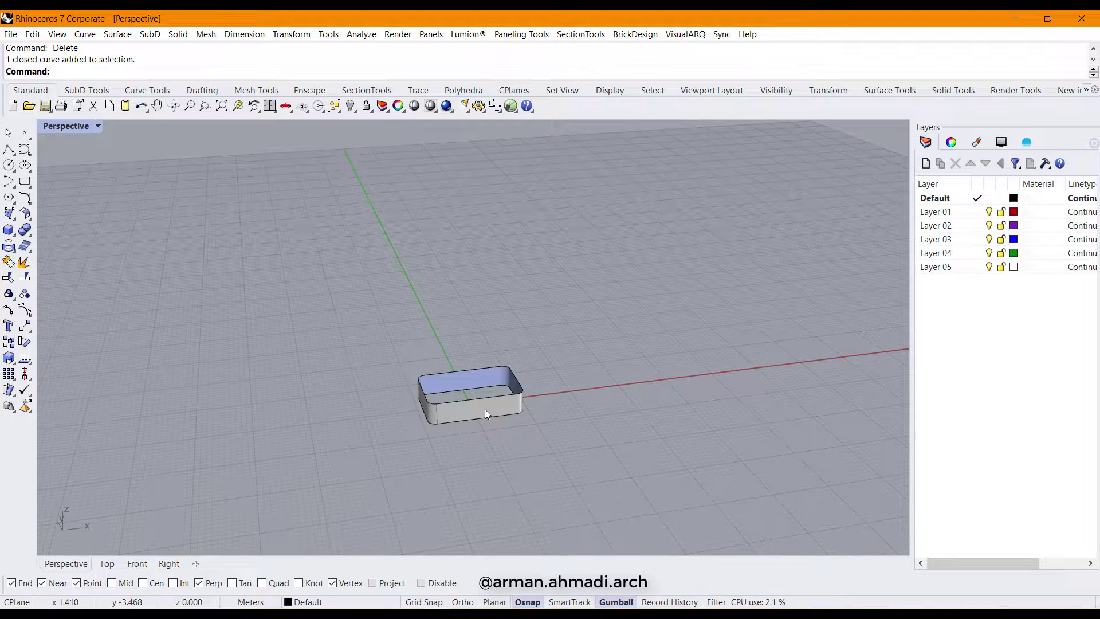
scroll(424, 426, up, 2)
Unroll the extruded wall into a flat strip with UnrollSrf, adding no extra curves or points
text(Unrol)
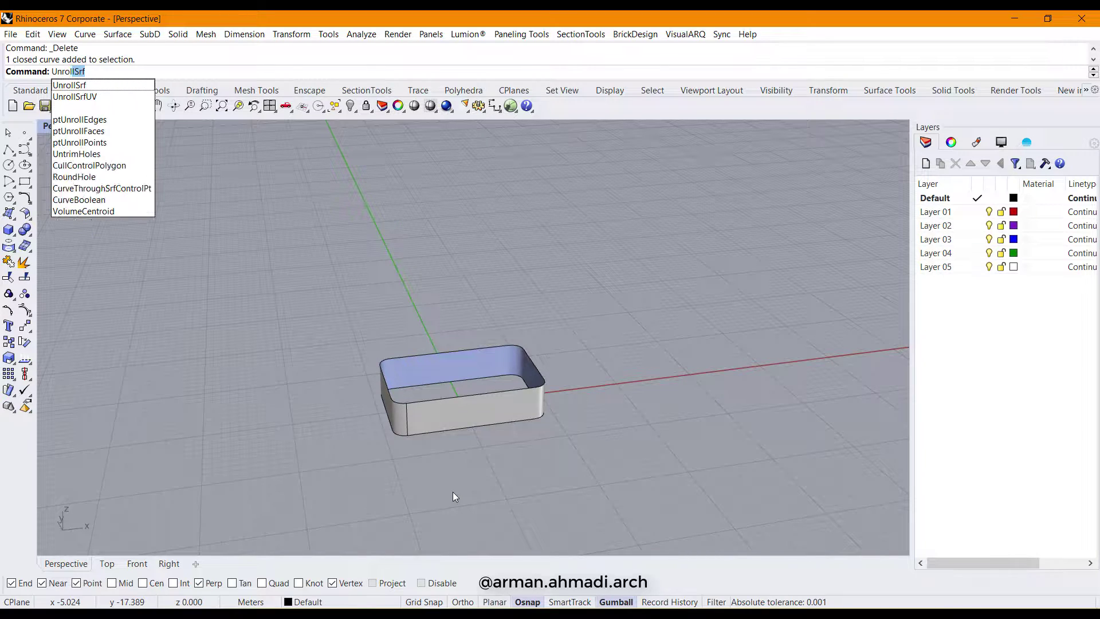
key(Return)
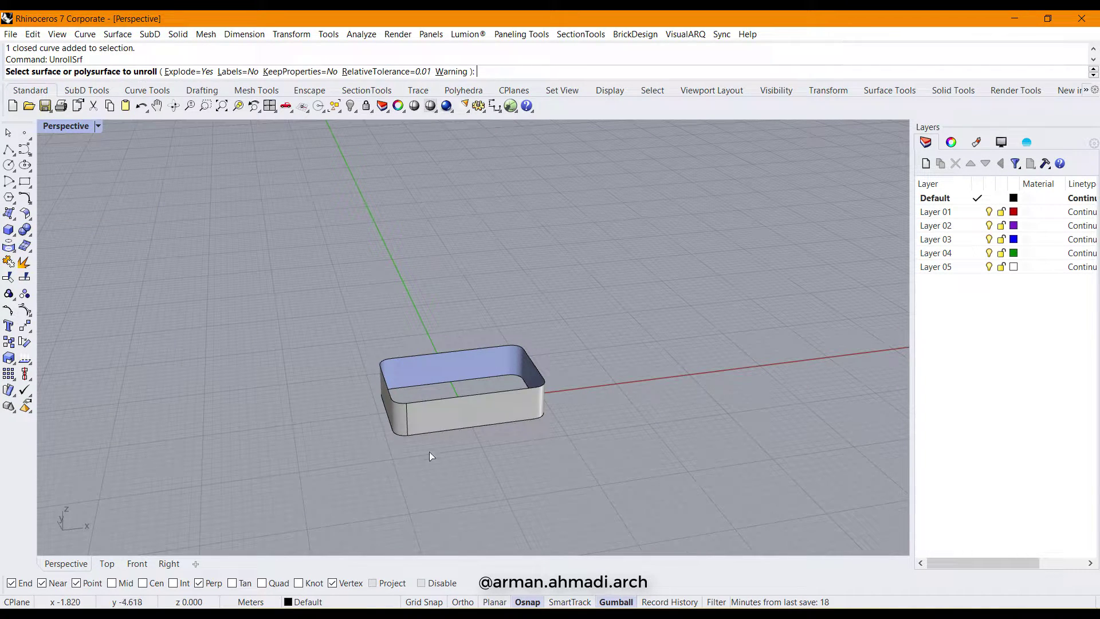
scroll(440, 434, down, 4)
right_drag(440, 434, 415, 440)
key(Escape)
right_click(429, 411)
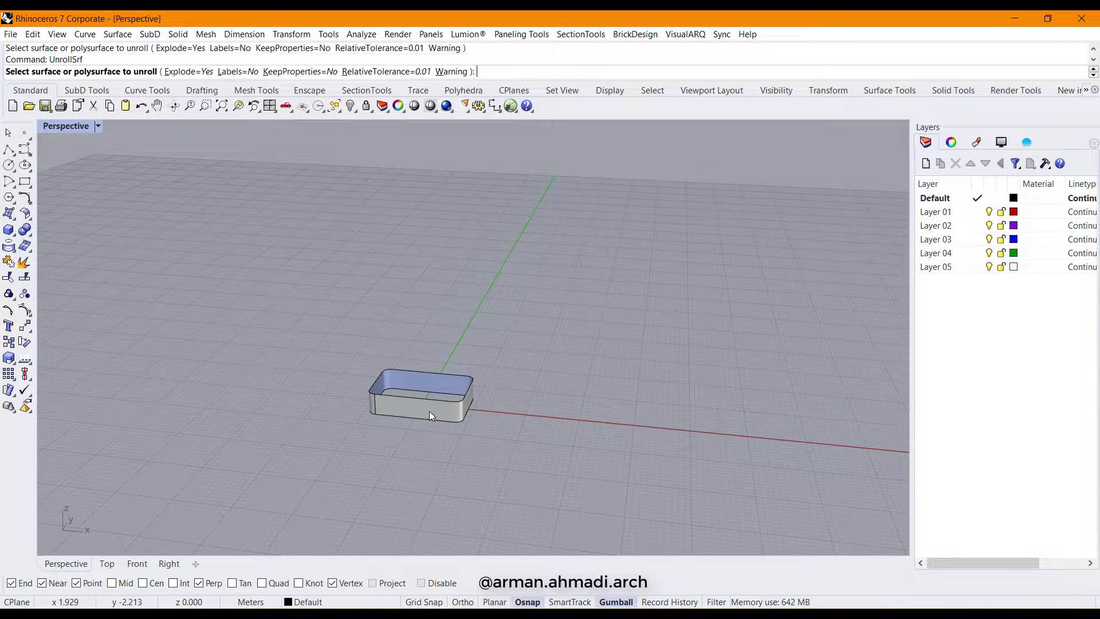
right_drag(480, 449, 411, 373)
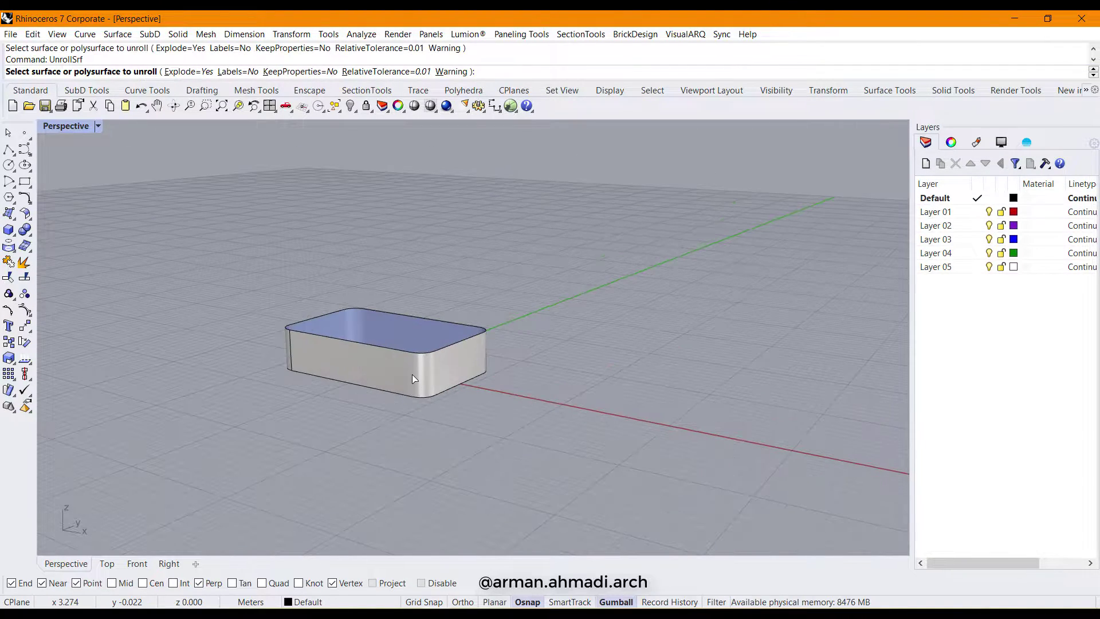
click(436, 354)
scroll(391, 423, down, 4)
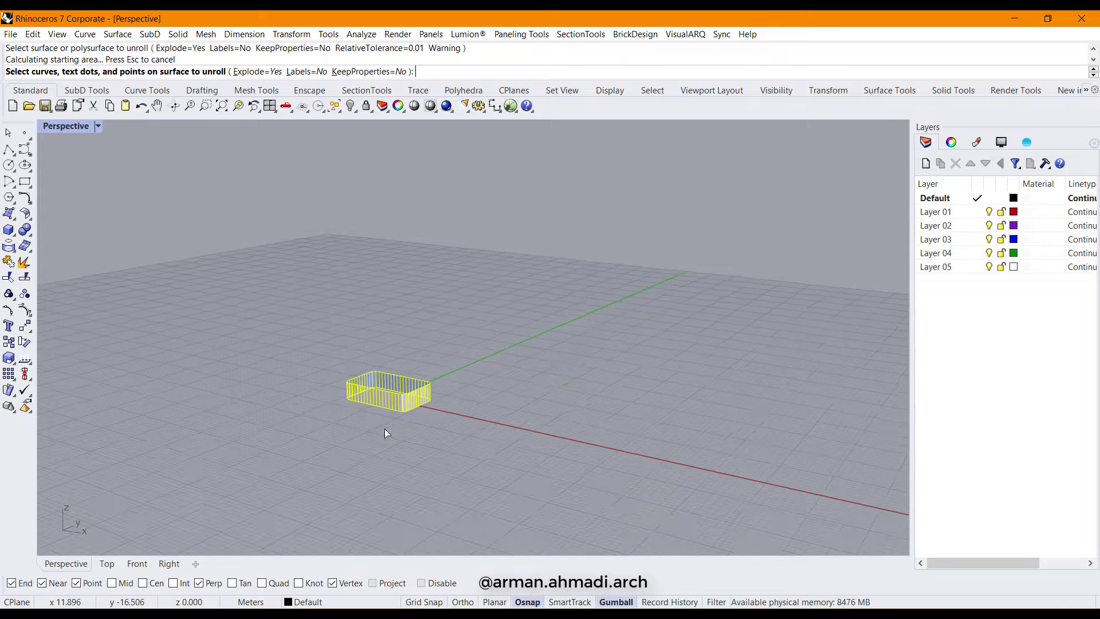
right_click(366, 445)
Move the unrolled strip along the X axis until it is clear of the wall
right_drag(363, 445, 475, 507)
scroll(559, 414, up, 4)
click(525, 417)
scroll(516, 418, down, 3)
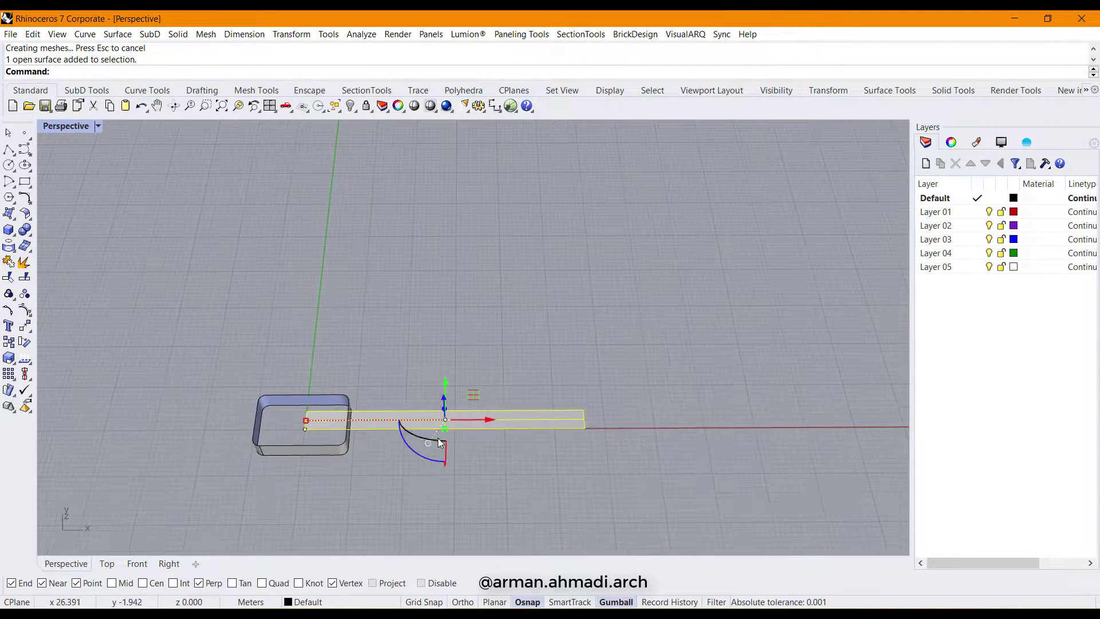
drag(476, 421, 548, 421)
right_drag(548, 421, 463, 476)
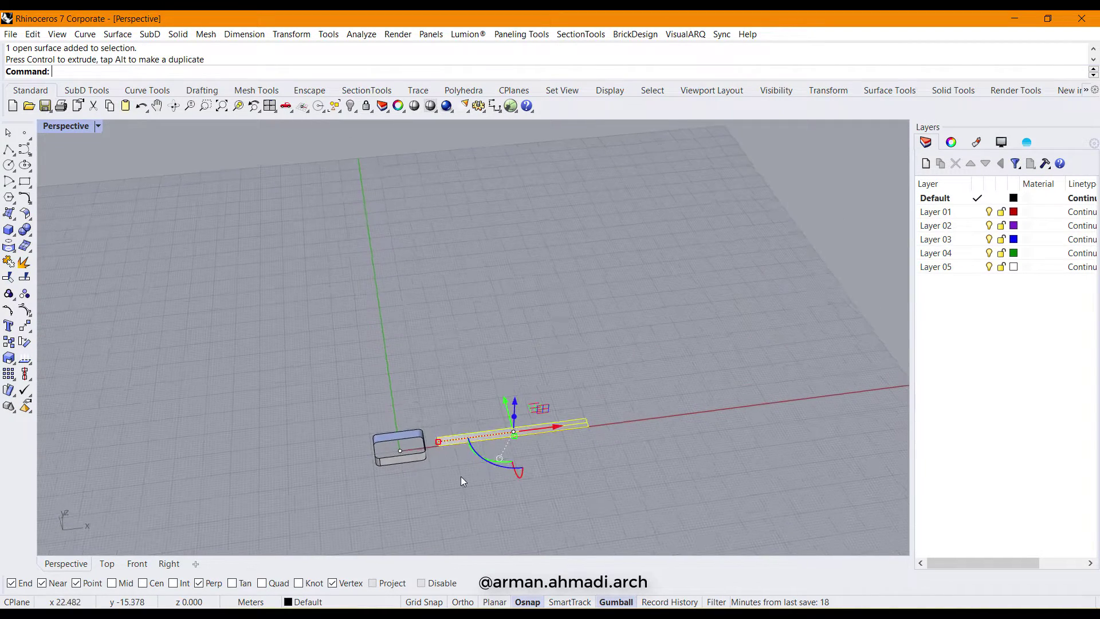
scroll(464, 464, up, 5)
right_drag(486, 423, 489, 425)
key(Escape)
Duplicate the unrolled strip's long edge that lies on the X axis as a separate curve
text(DupEdge)
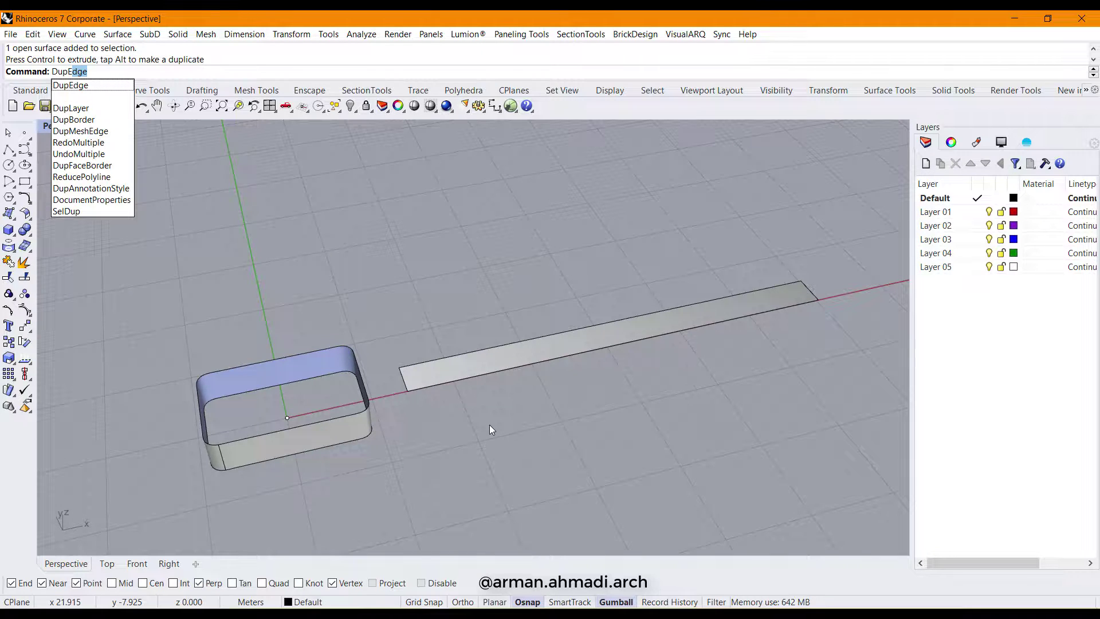
key(Return)
click(484, 376)
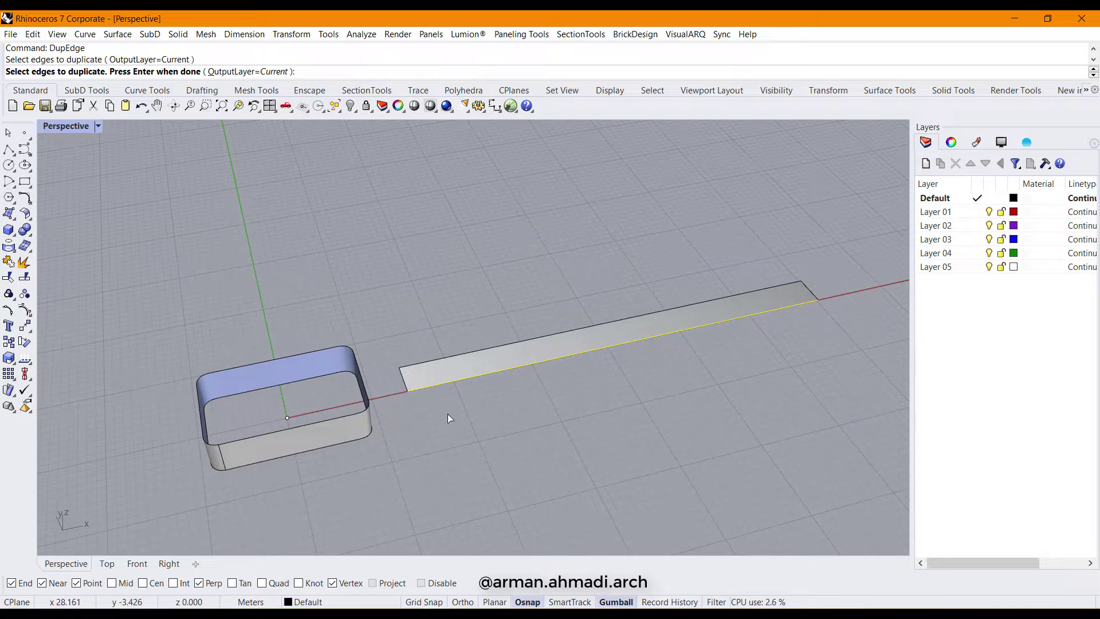
key(Return)
scroll(424, 432, down, 4)
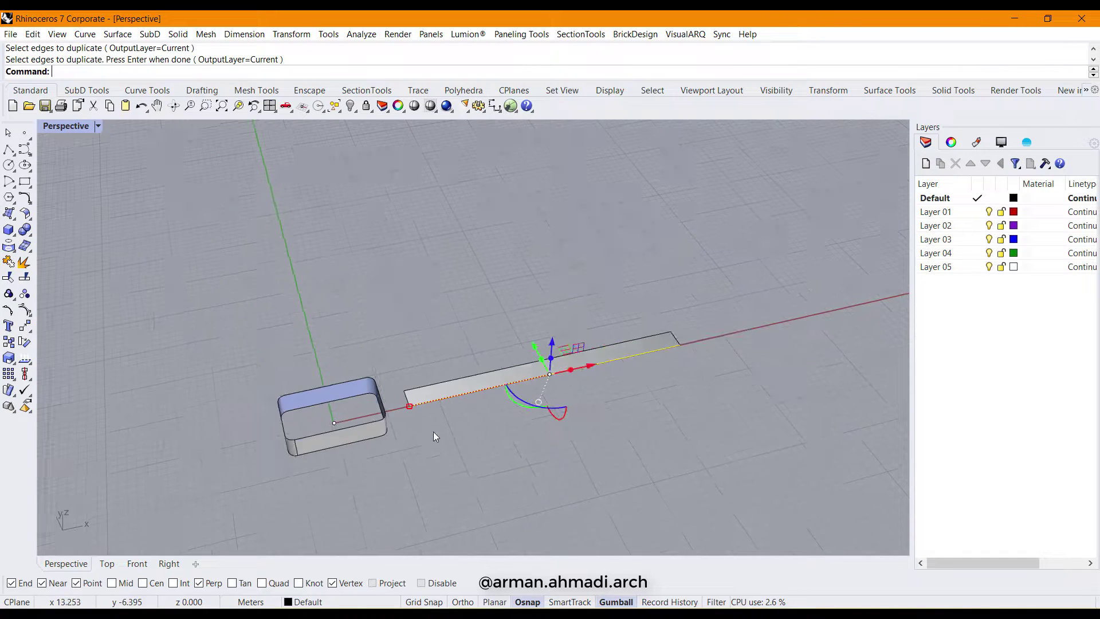
Move the duplicated edge curve away from the strip and undo the move
drag(560, 397, 567, 411)
click(511, 472)
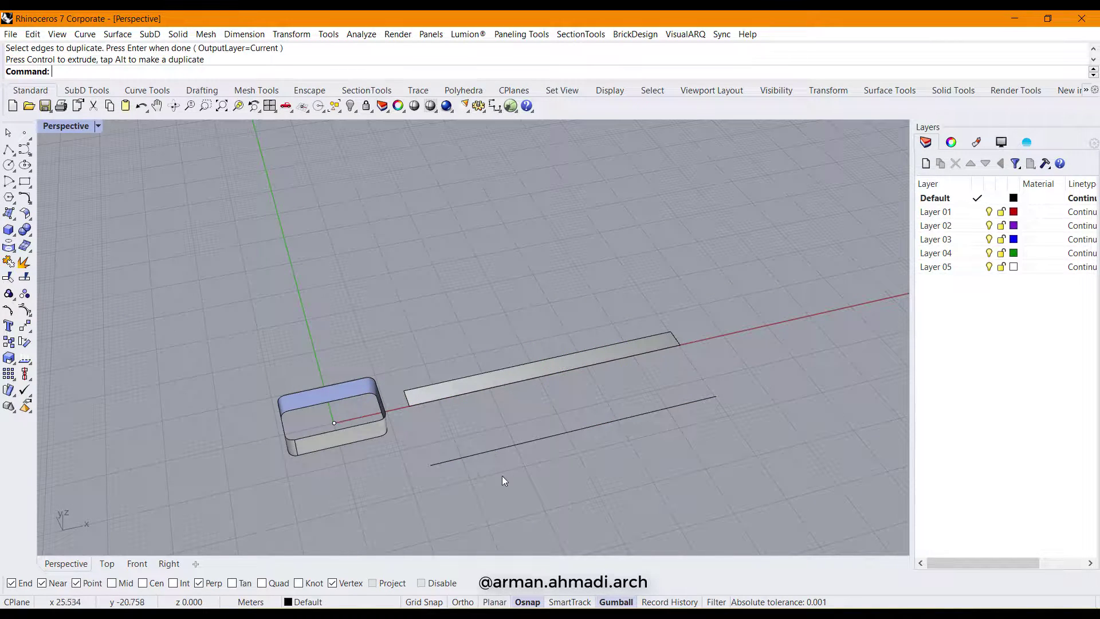
key(ctrl+z)
Divide the duplicated edge curve into 30 segments, marking the ends and grouping the resulting points
scroll(496, 434, up, 3)
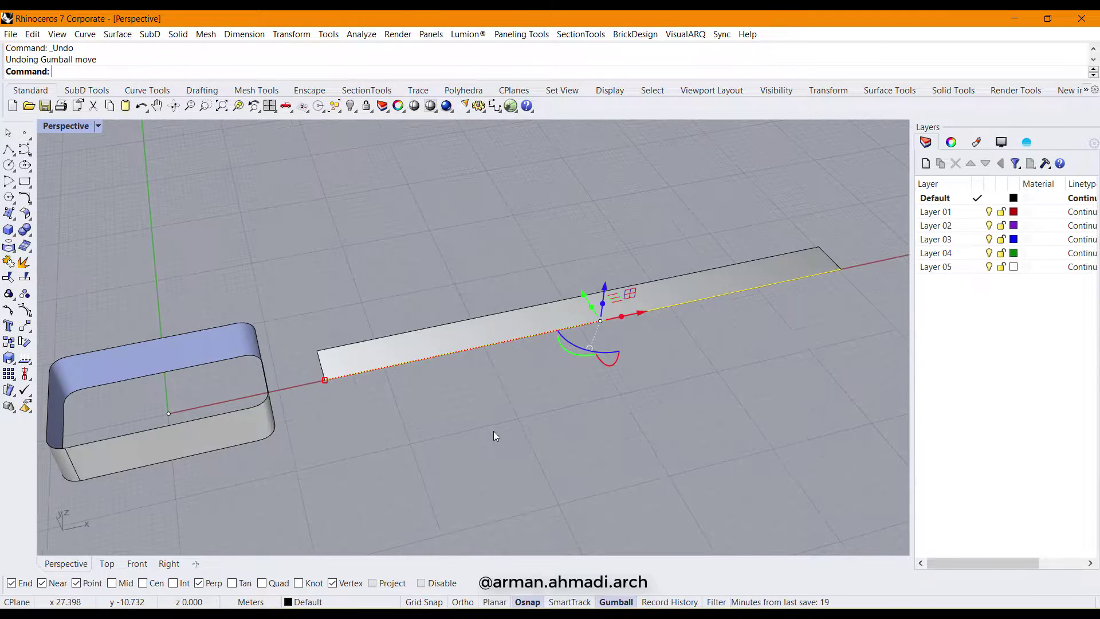
text(Divide)
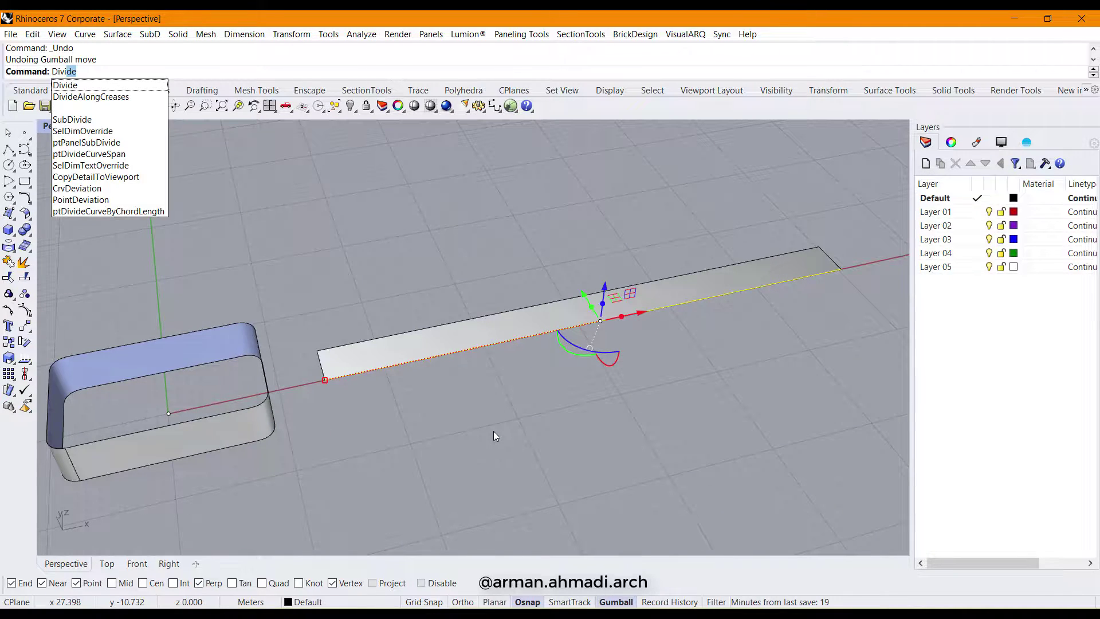
key(Return)
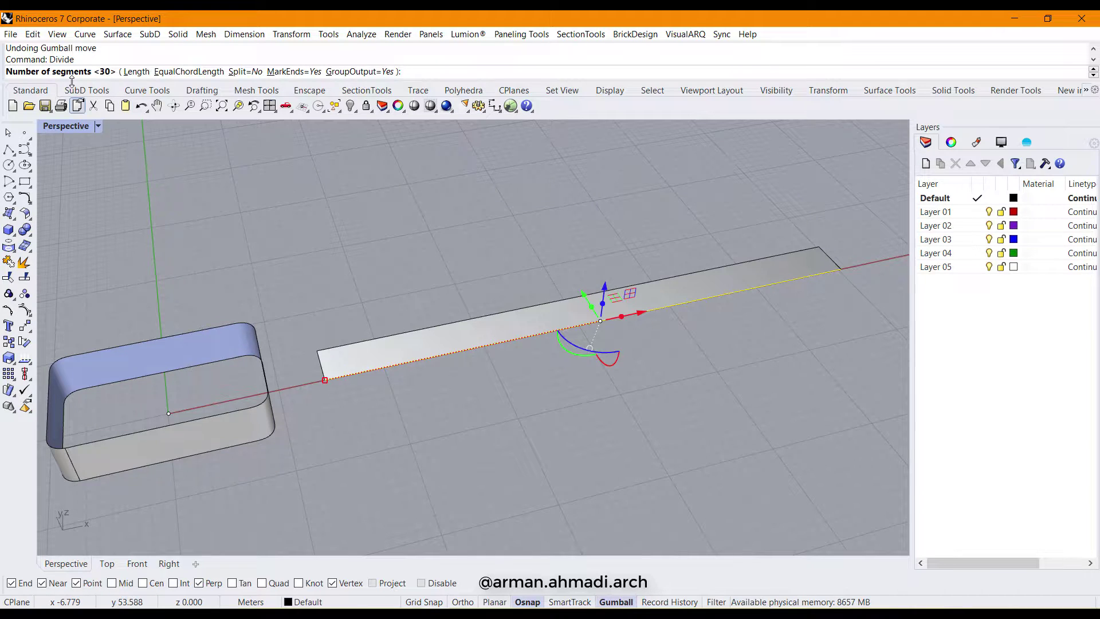
key(Return)
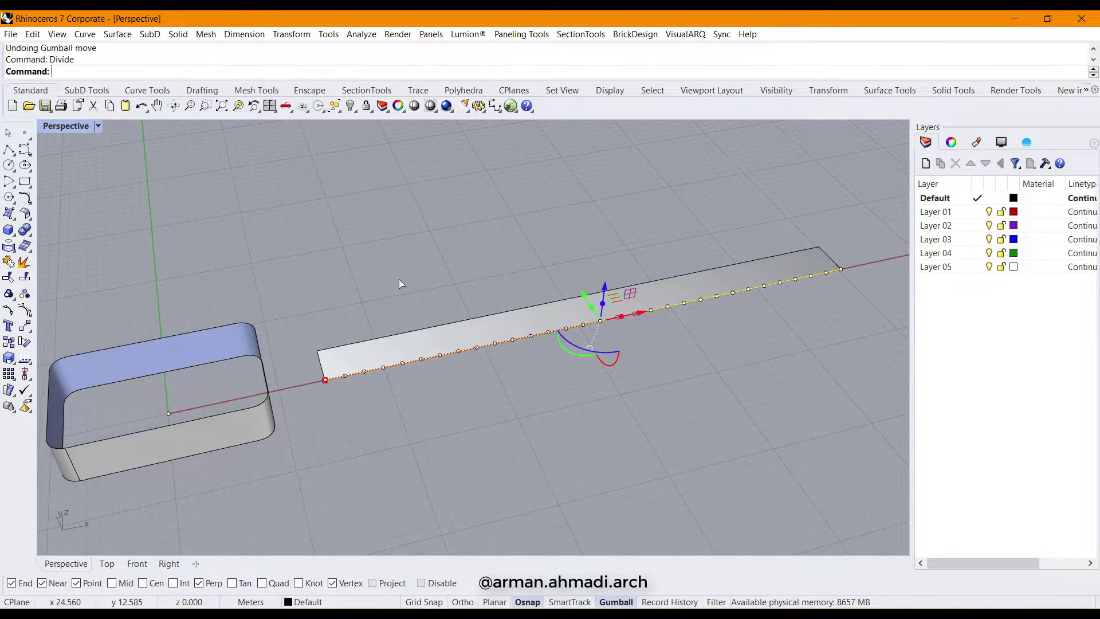
right_drag(558, 397, 586, 415)
key(Escape)
scroll(363, 424, up, 7)
click(365, 412)
click(414, 458)
scroll(415, 458, down, 6)
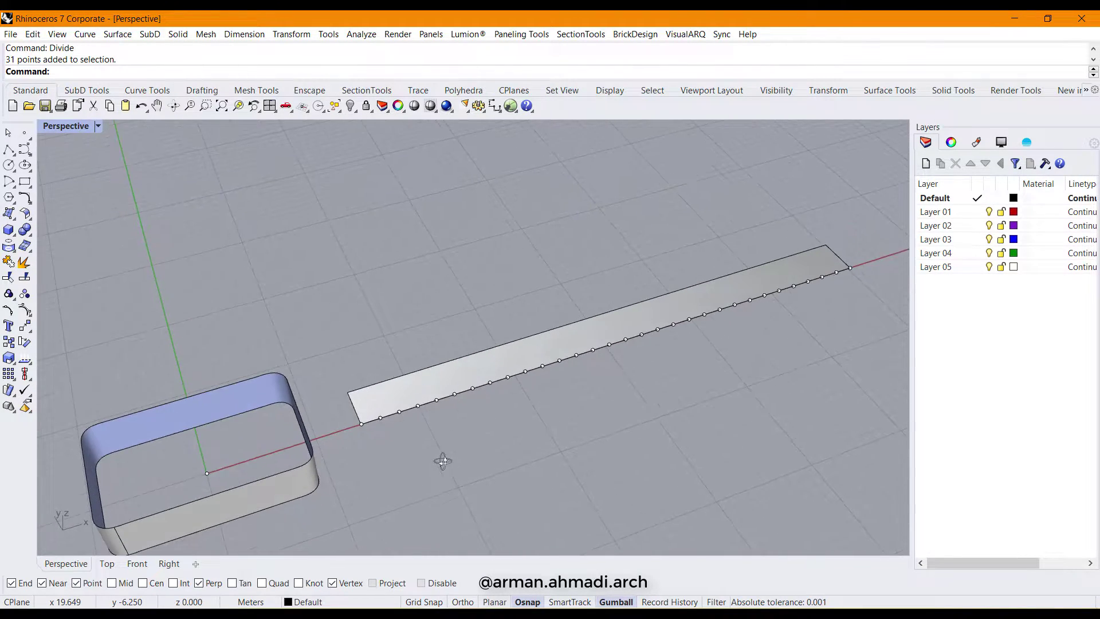
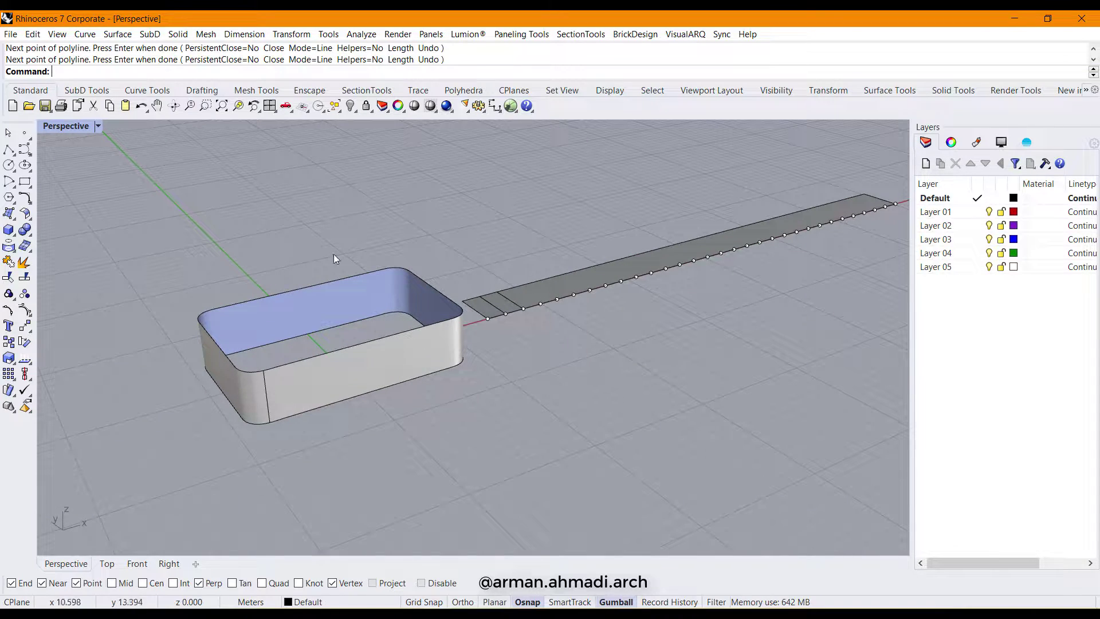
right_drag(504, 370, 466, 400)
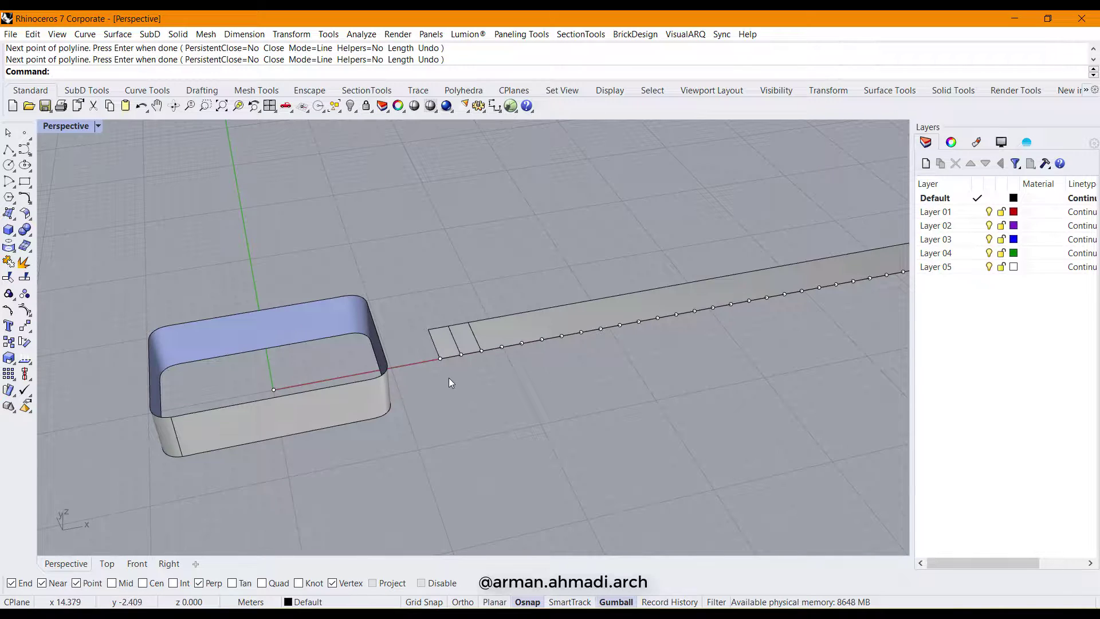
scroll(423, 369, down, 3)
scroll(232, 413, up, 8)
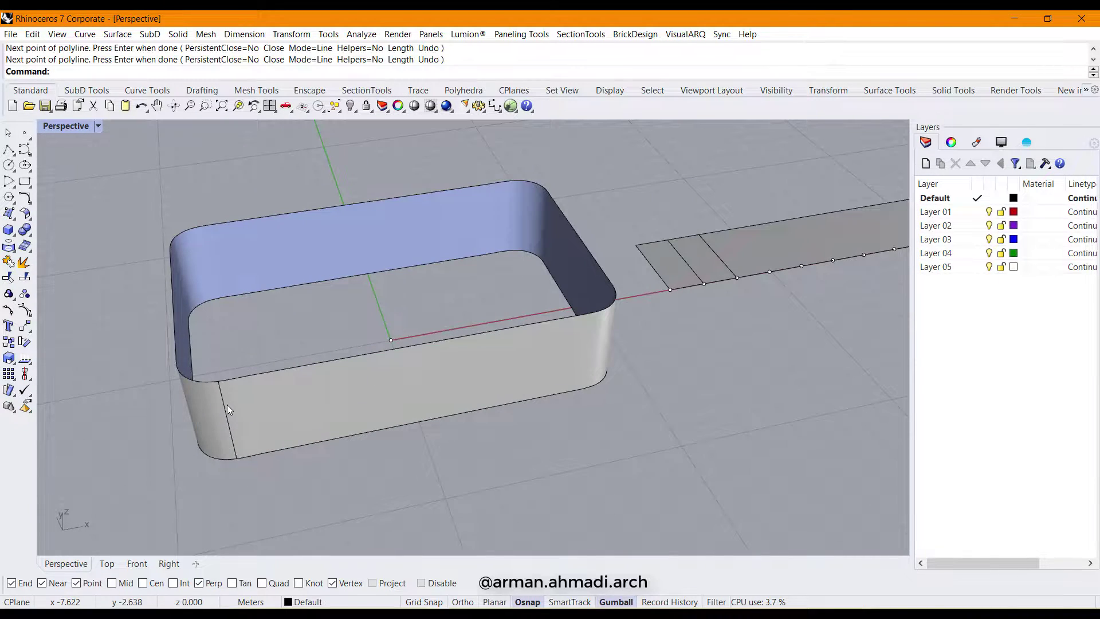
scroll(256, 435, down, 5)
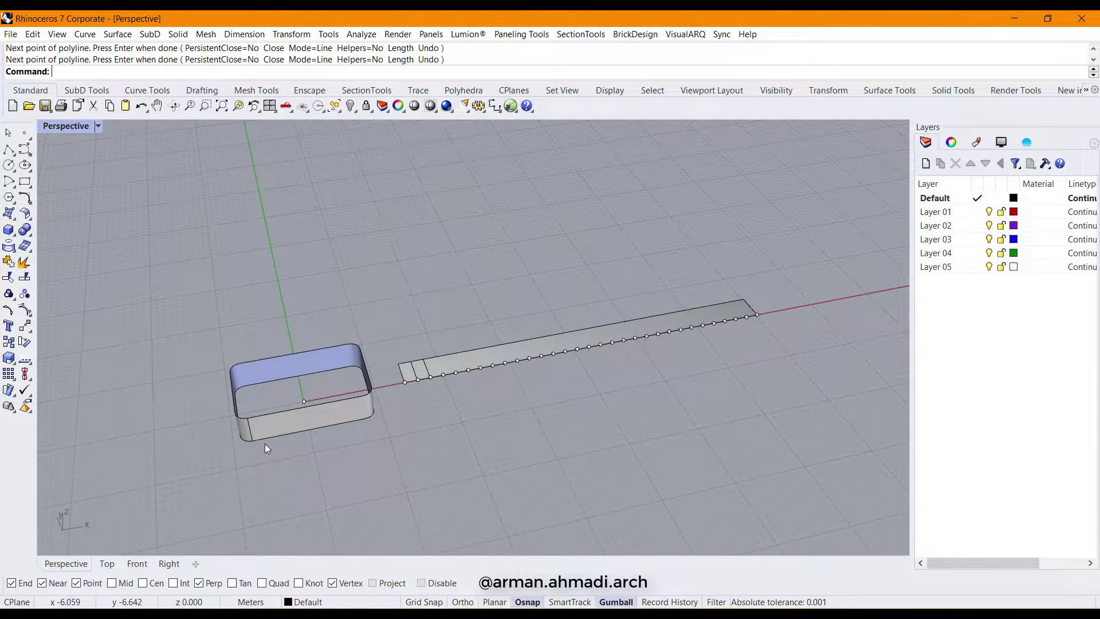
scroll(265, 445, up, 3)
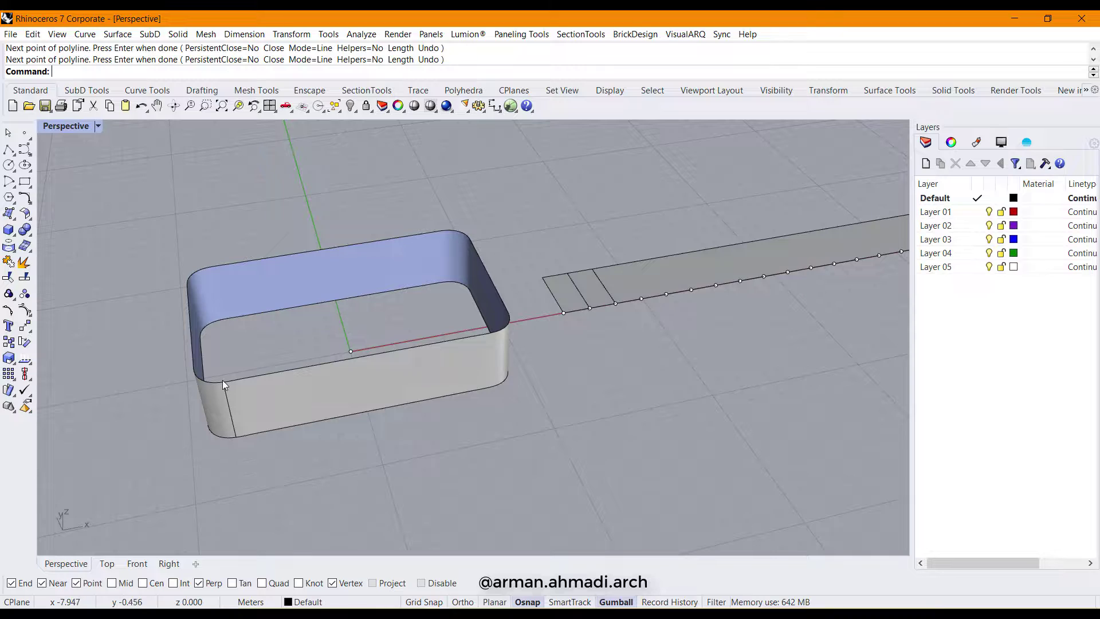
scroll(103, 449, down, 5)
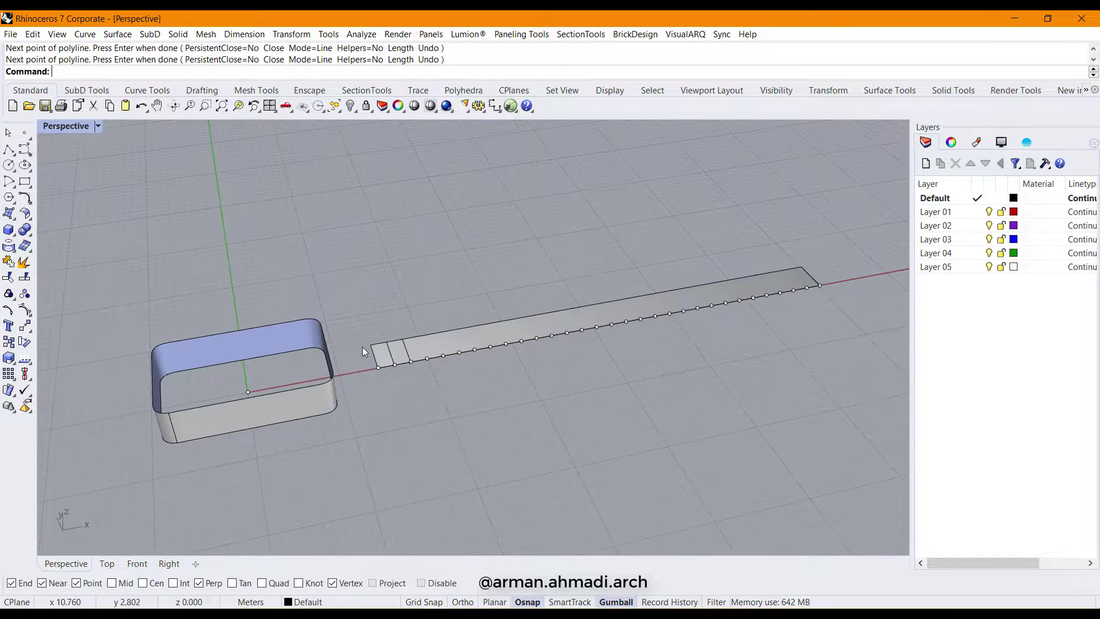
Offset the open outline around the strip's first cell 0.1 m inward with flat caps
scroll(346, 354, up, 10)
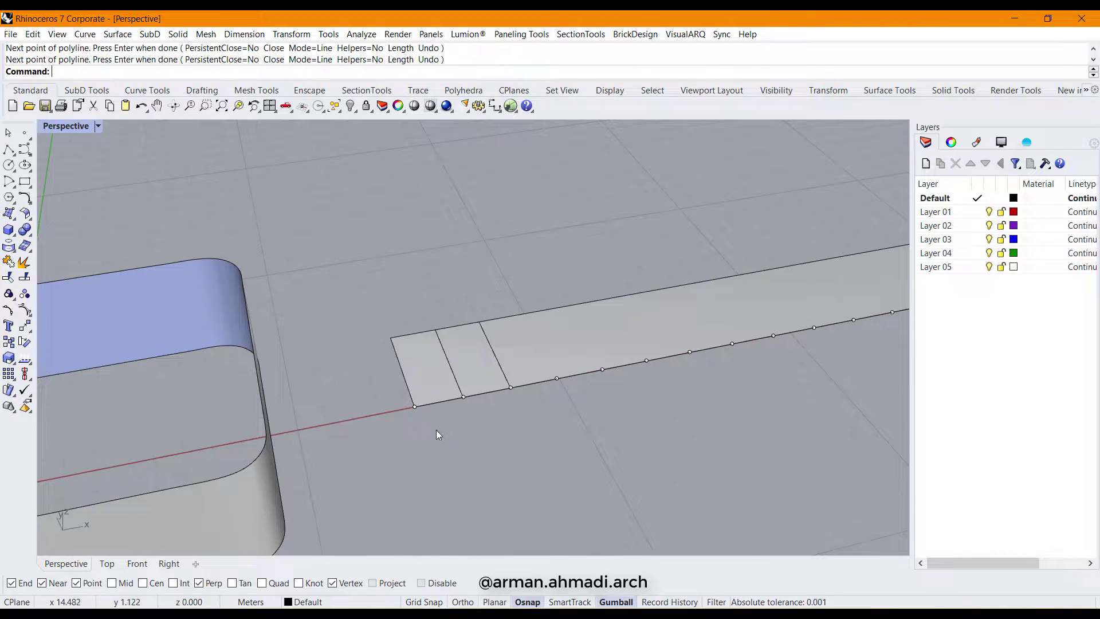
scroll(458, 392, up, 4)
click(462, 388)
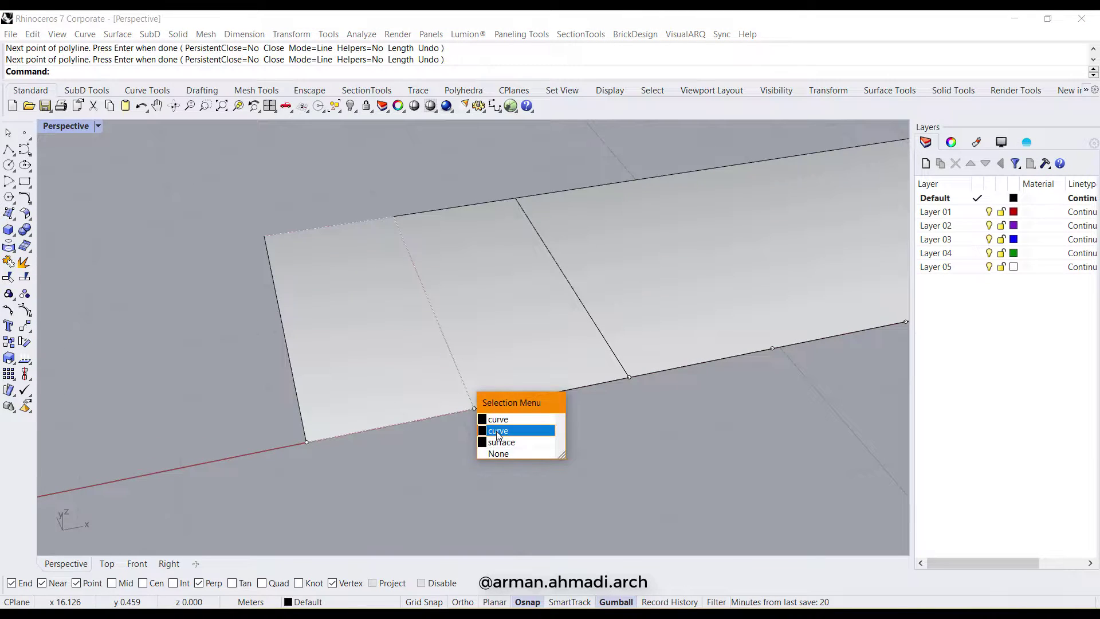
click(504, 432)
scroll(464, 447, down, 2)
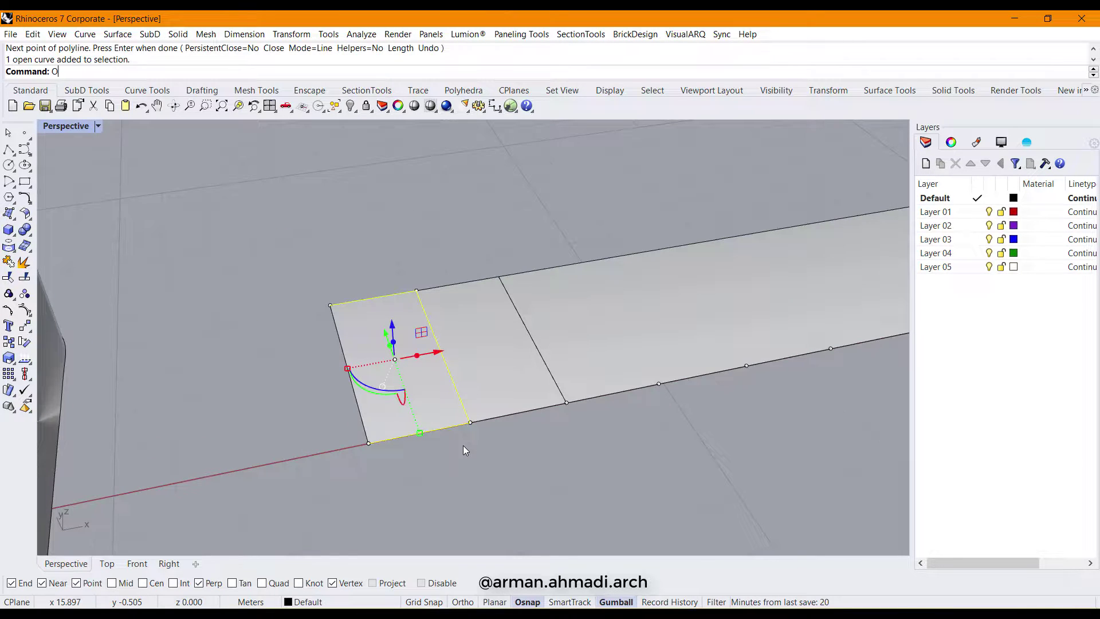
text(ffset)
key(Return)
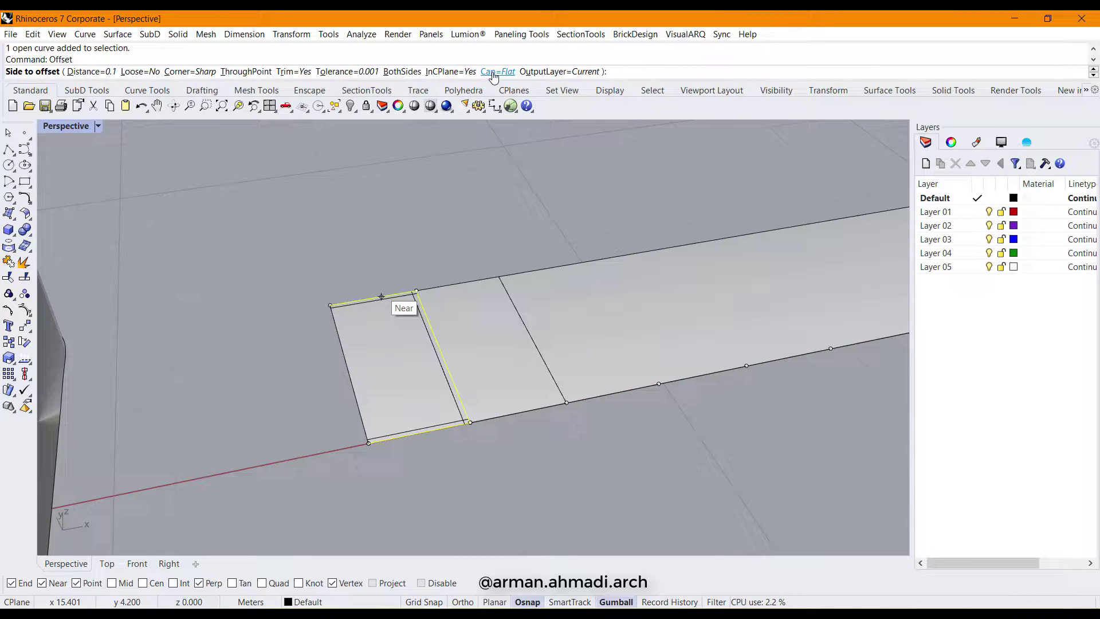
click(495, 73)
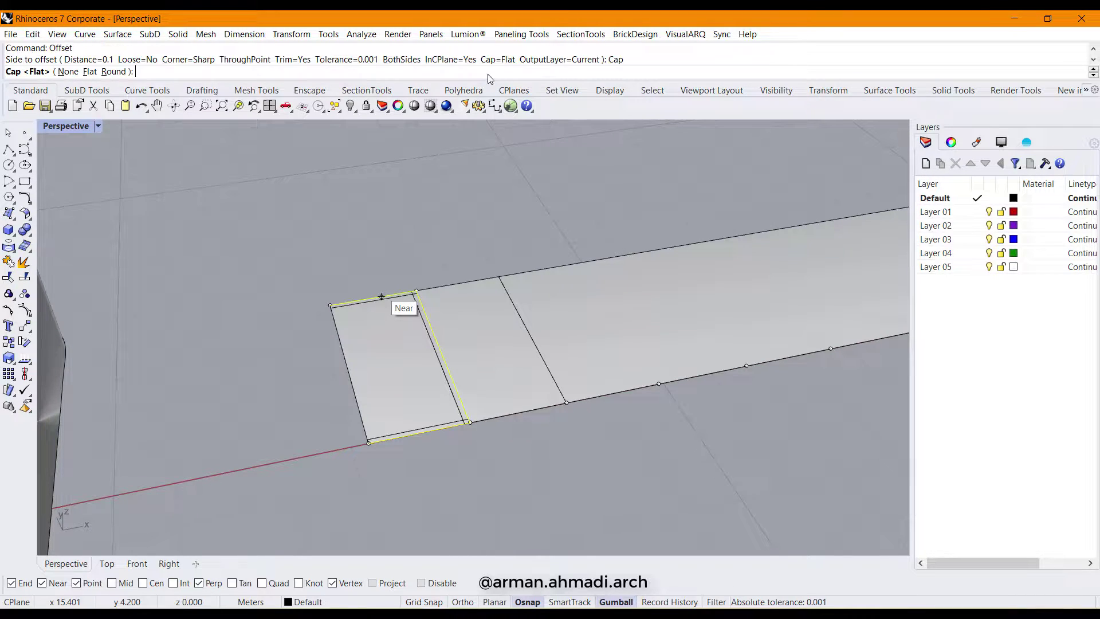
click(89, 73)
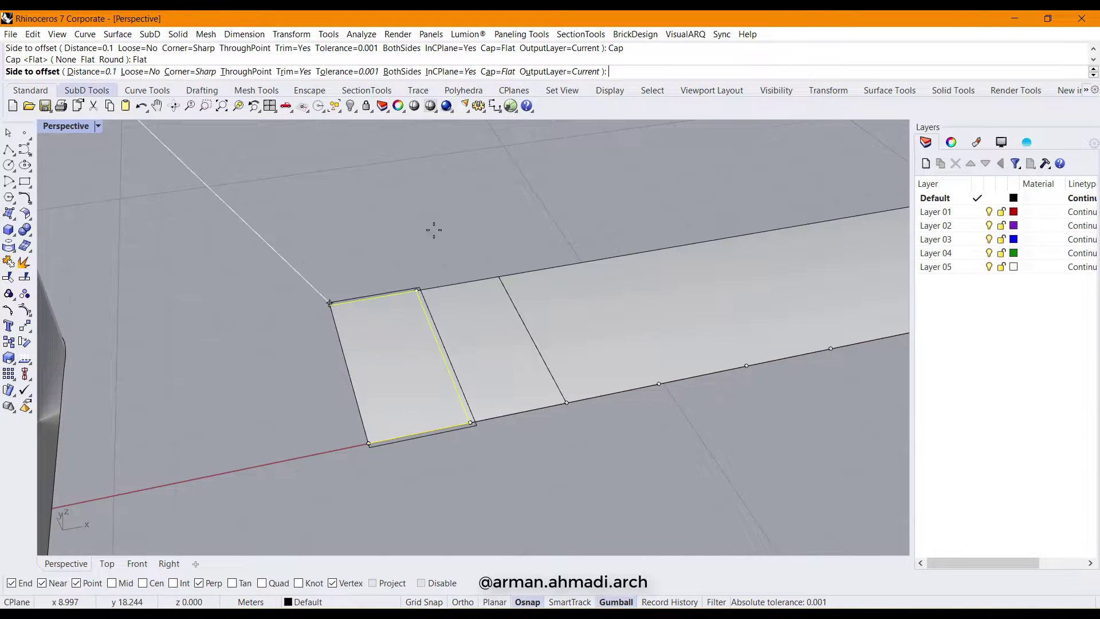
click(394, 359)
Extrude the capped frame profile of the first cell a small distance to both sides as a solid, with object snaps disabled
mouse_move(398, 373)
right_down()
mouse_move(396, 355)
mouse_move(431, 387)
mouse_move(441, 413)
mouse_move(491, 422)
right_up()
scroll(485, 425, up, 7)
text(ZS)
key(Return)
shift+right_drag(621, 446, 508, 436)
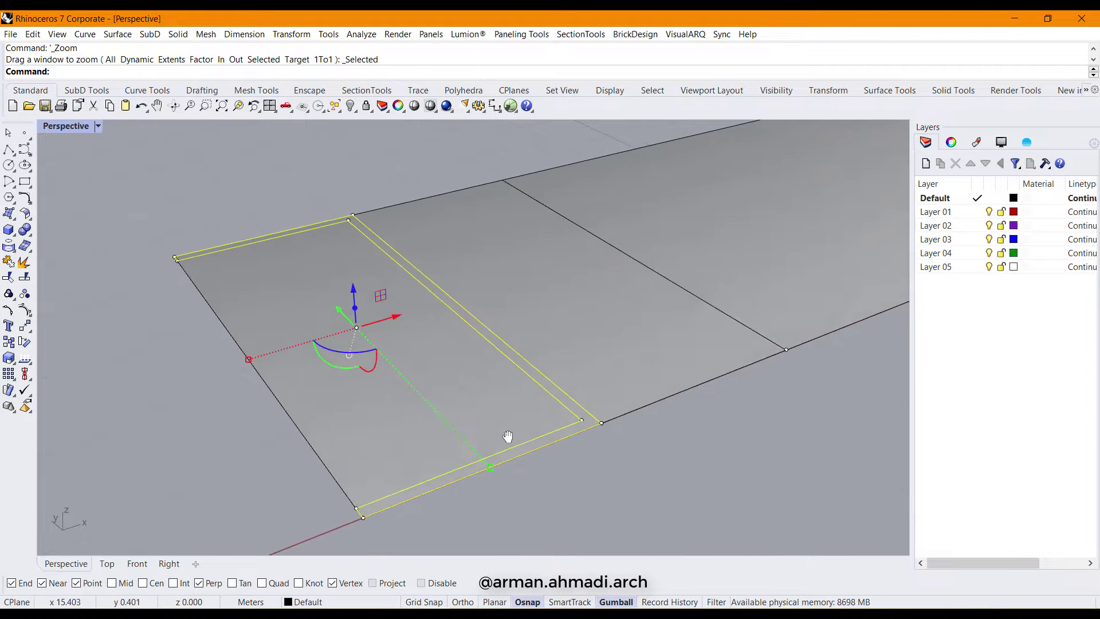
right_drag(441, 476, 439, 449)
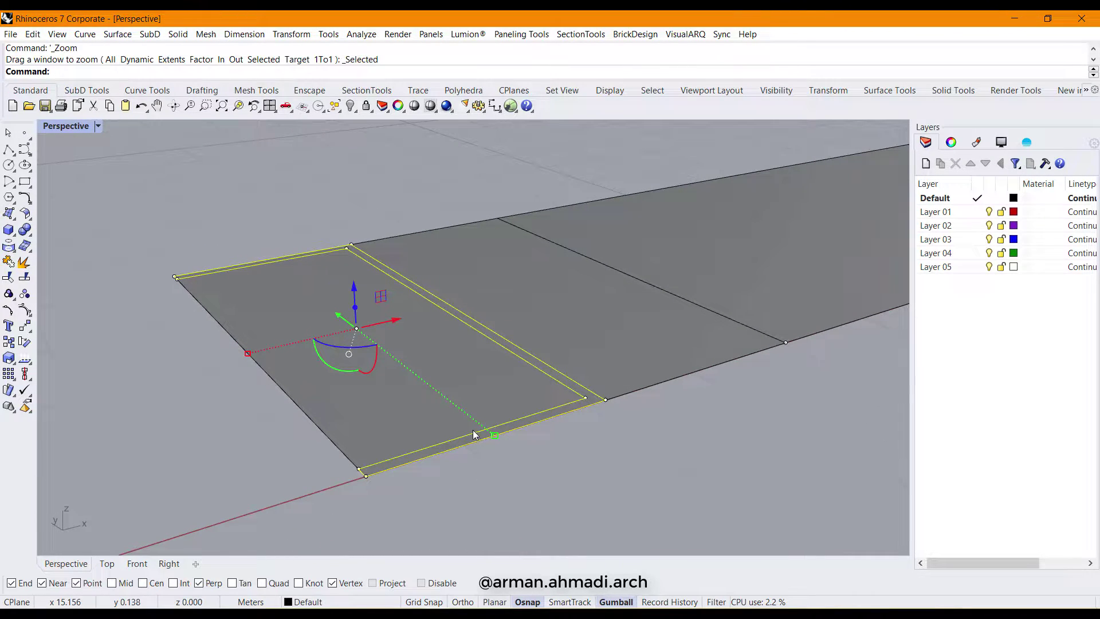
text(EXtrudeCrv)
key(Return)
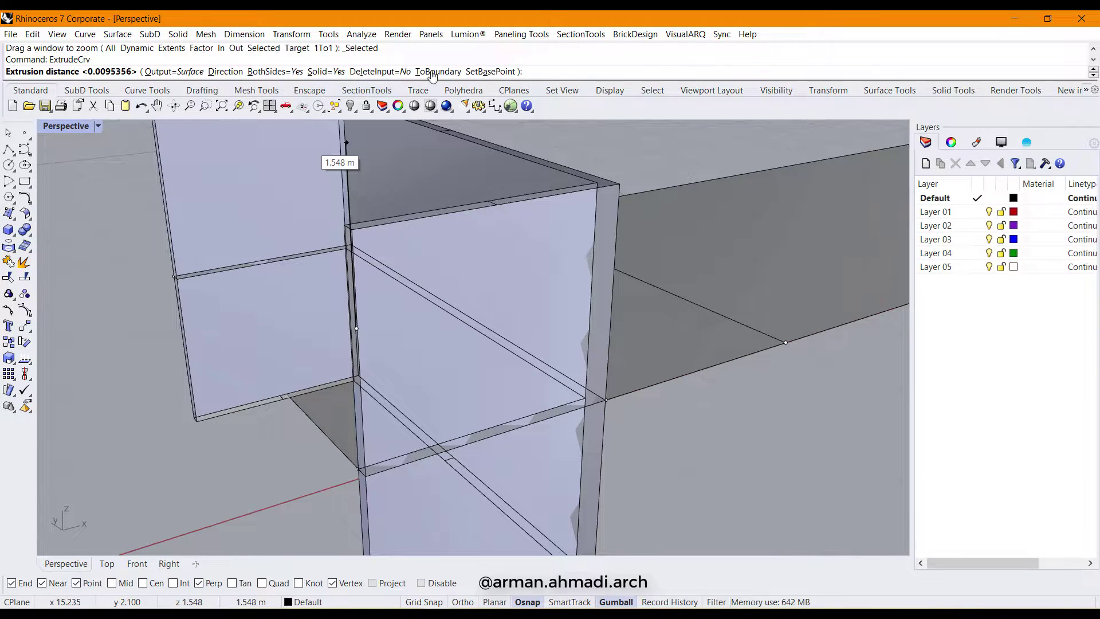
click(439, 583)
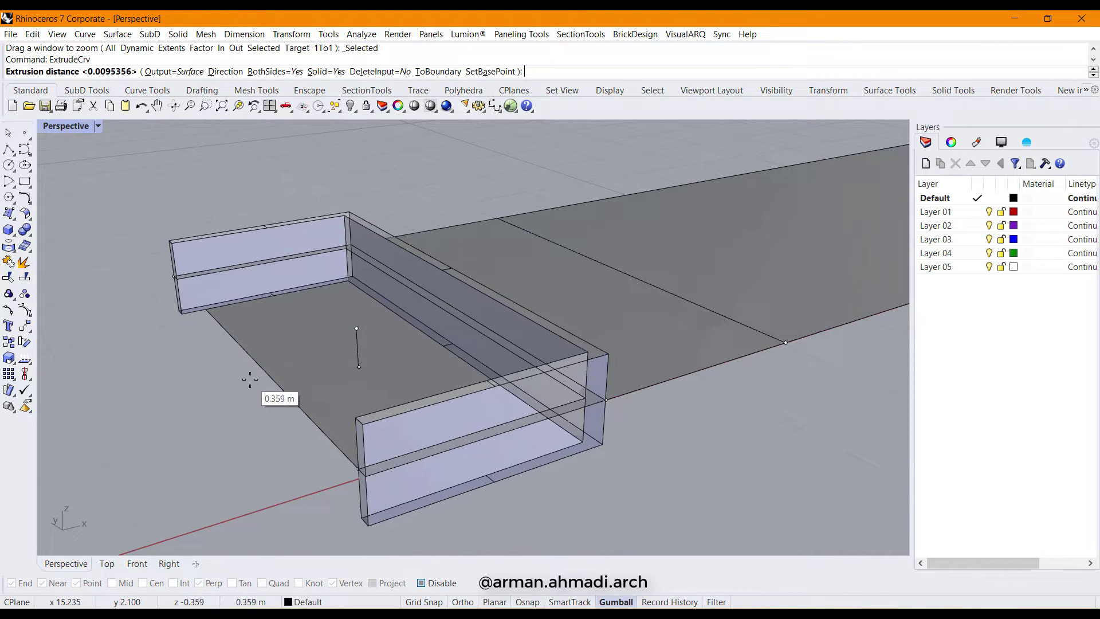
click(244, 346)
scroll(393, 418, down, 3)
click(483, 503)
Re-enable object snaps and draw a rectangle between opposite inner corners of the first cell's frame
right_drag(418, 461, 431, 471)
text(RE)
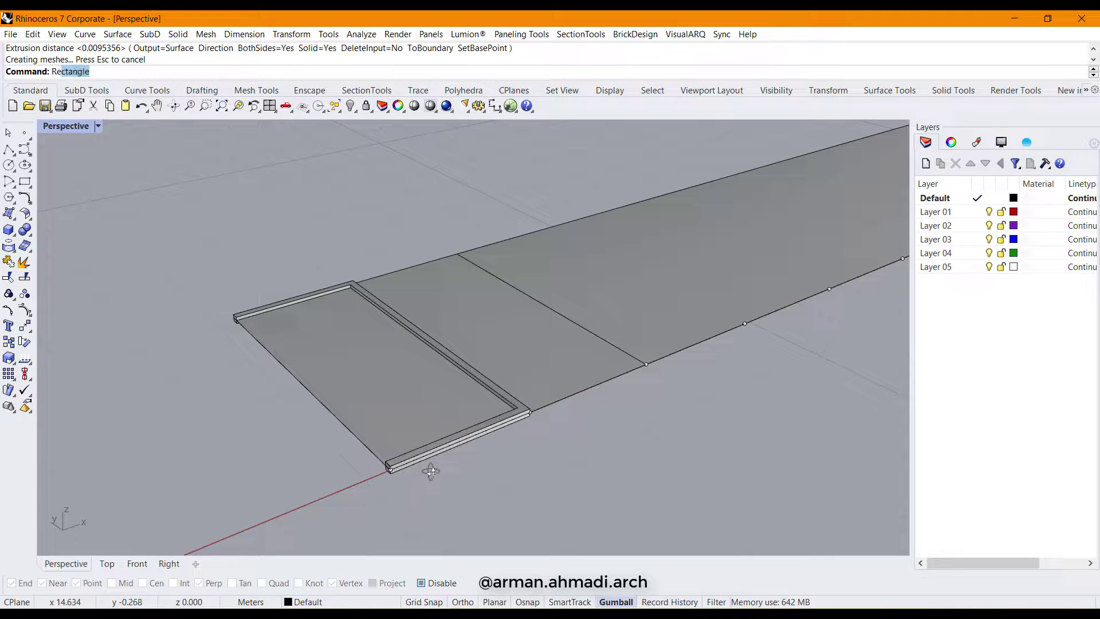
text(C)
key(Return)
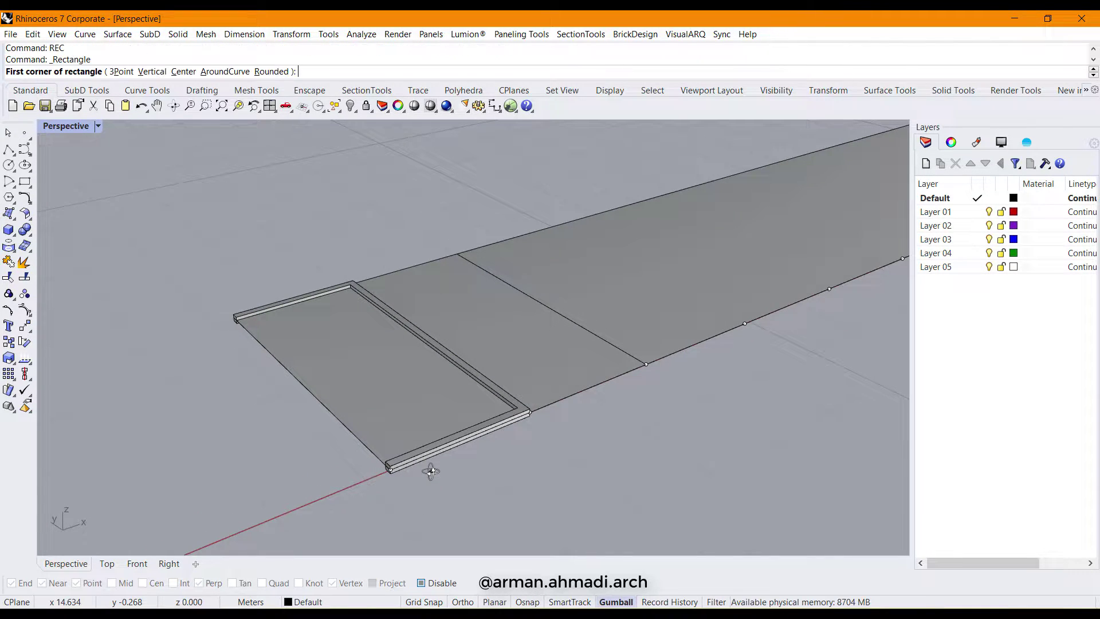
click(436, 583)
scroll(255, 344, up, 3)
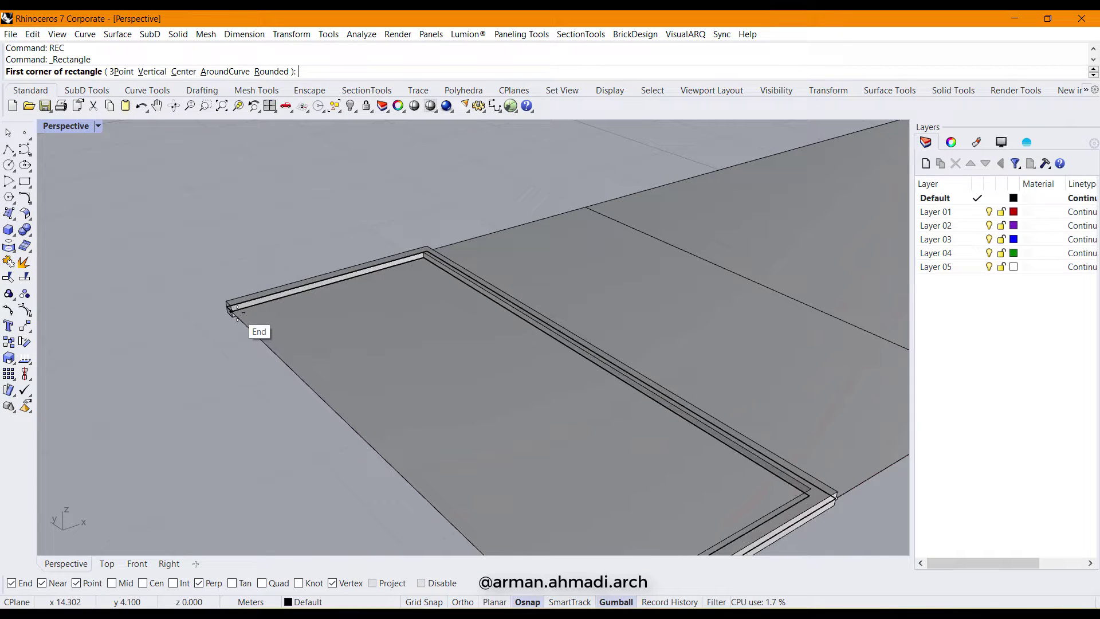
scroll(232, 310, up, 5)
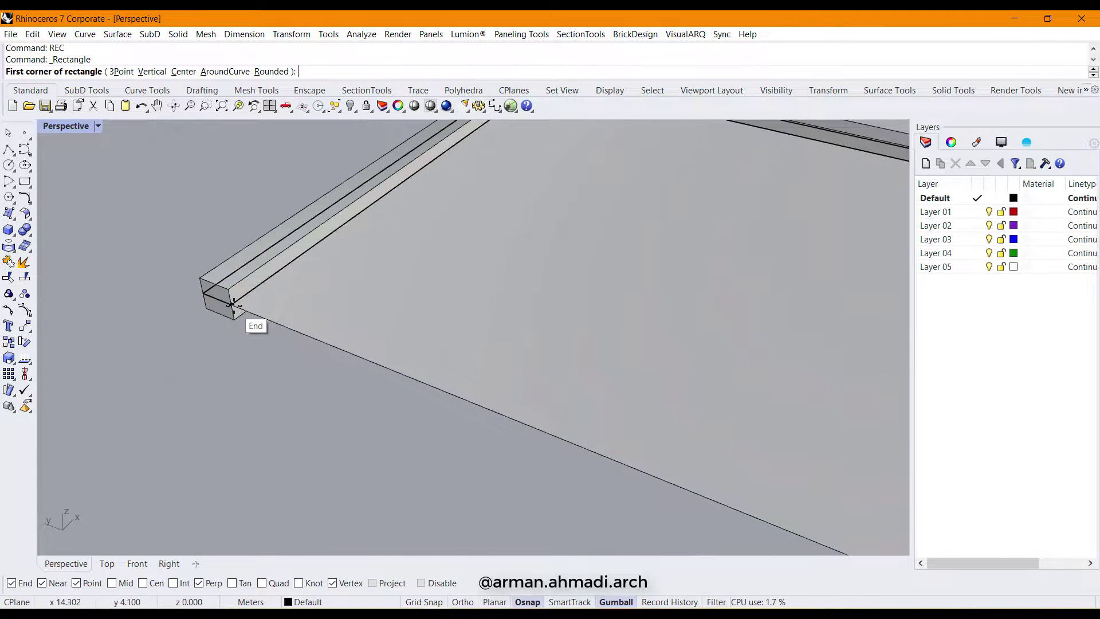
click(232, 304)
scroll(232, 304, down, 6)
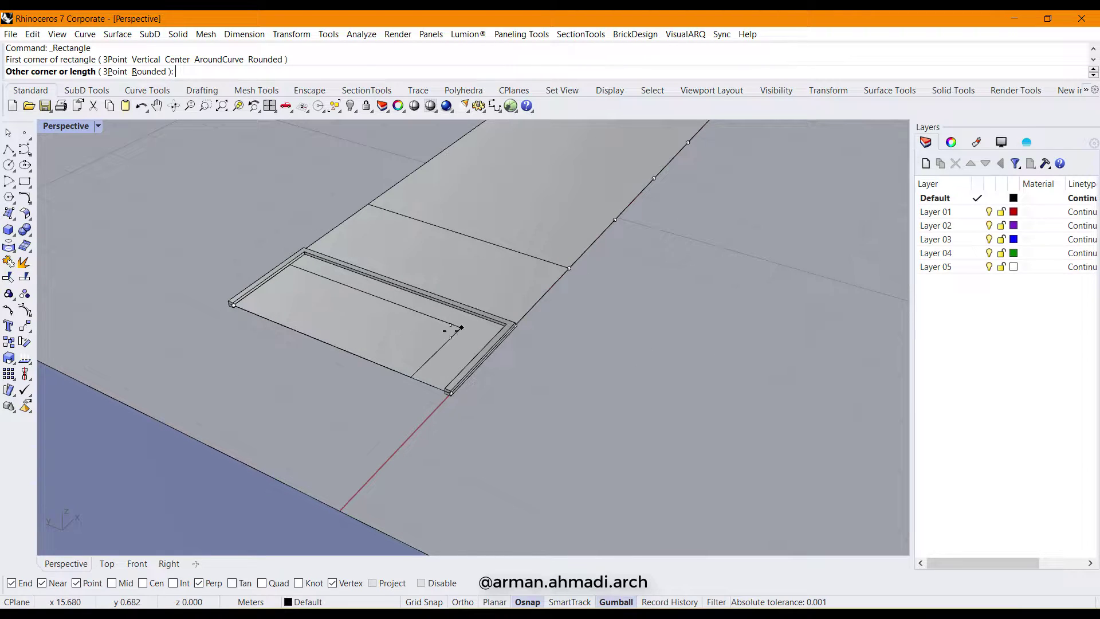
scroll(504, 325, up, 8)
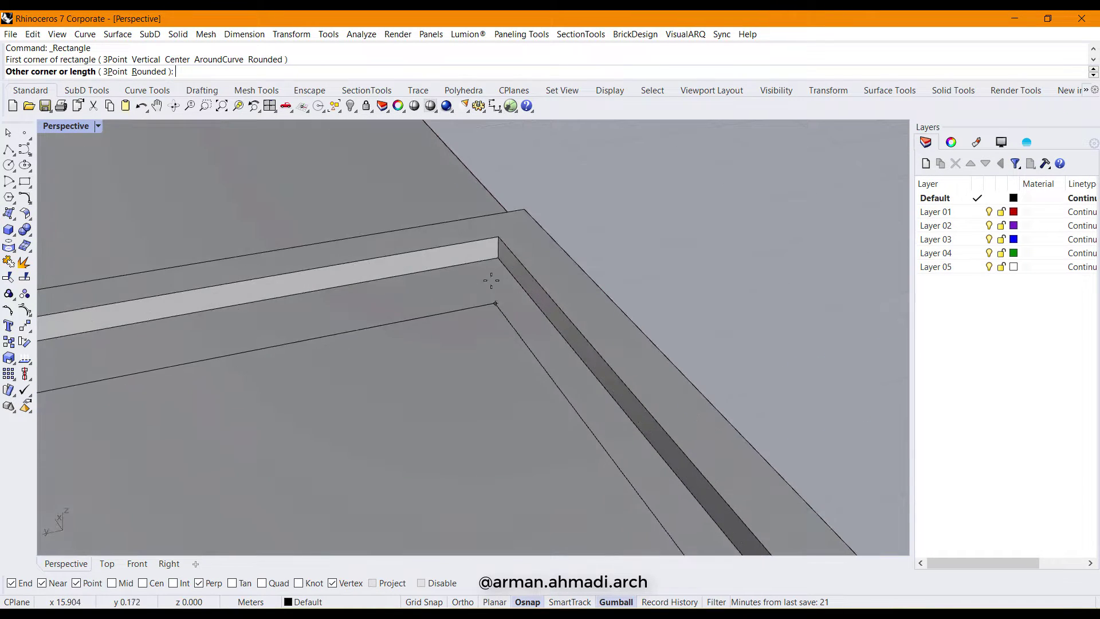
click(498, 259)
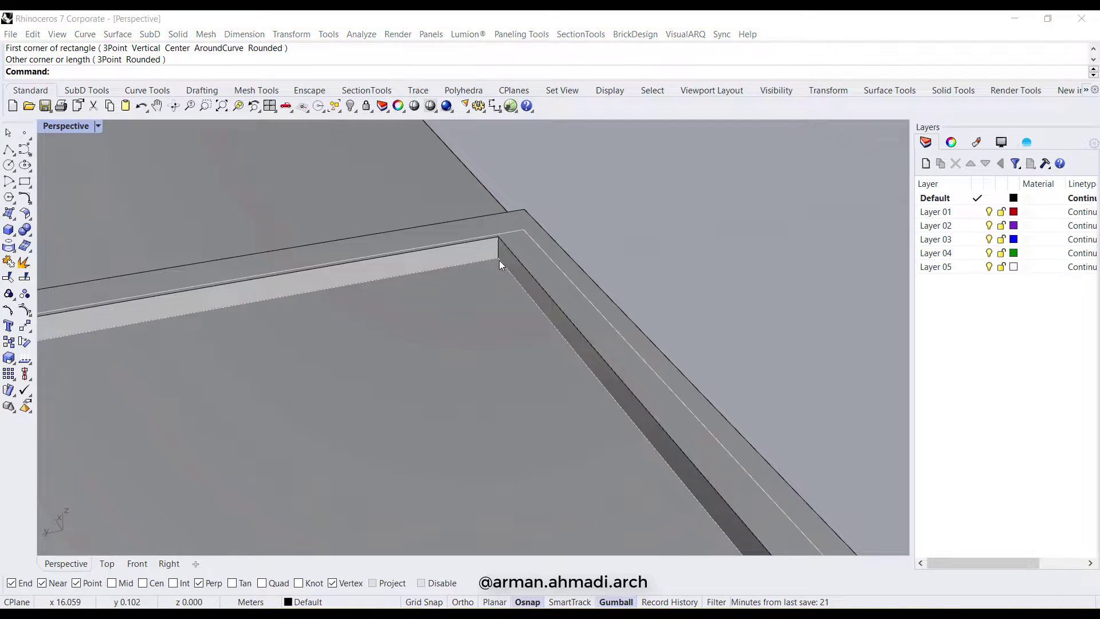
Disable object snaps and extrude the rectangle inside the frame about 0.011 m to both sides as a thin solid panel
click(499, 260)
click(542, 297)
scroll(462, 312, down, 5)
right_drag(390, 343, 368, 285)
text(Extr)
key(Return)
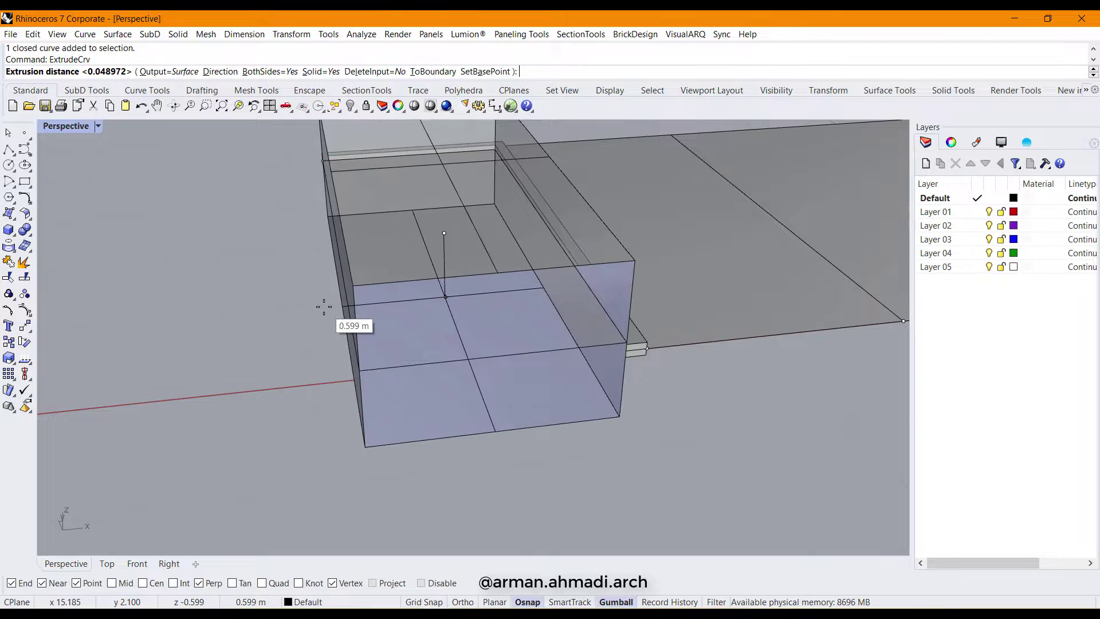
click(421, 583)
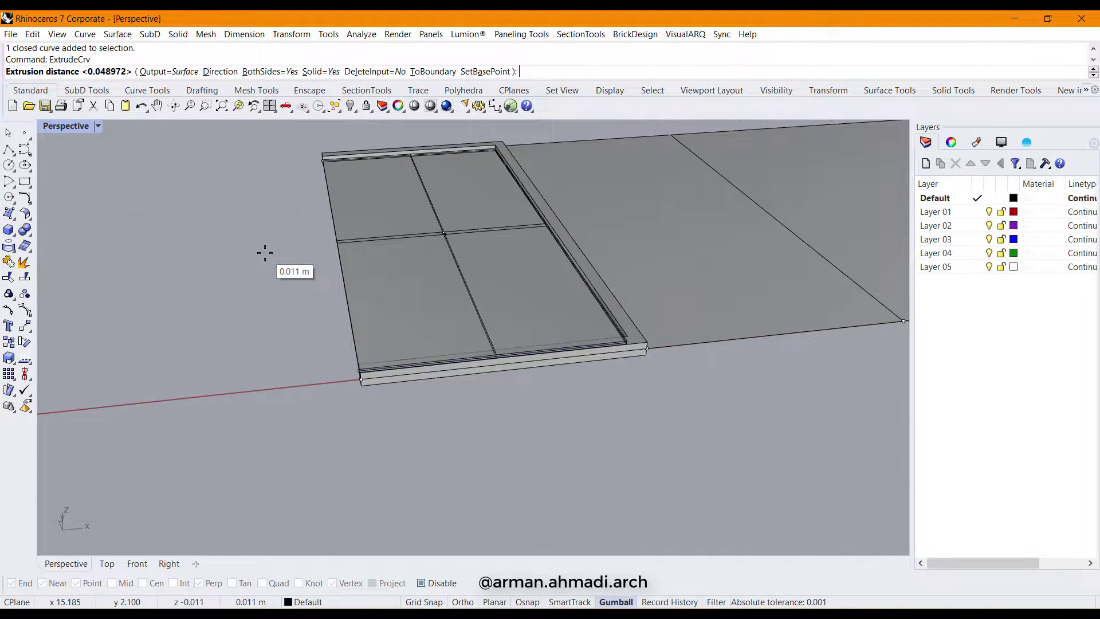
click(265, 252)
click(424, 292)
key(Escape)
Assign the thin panel inside the first cell's frame to Layer 03
click(376, 280)
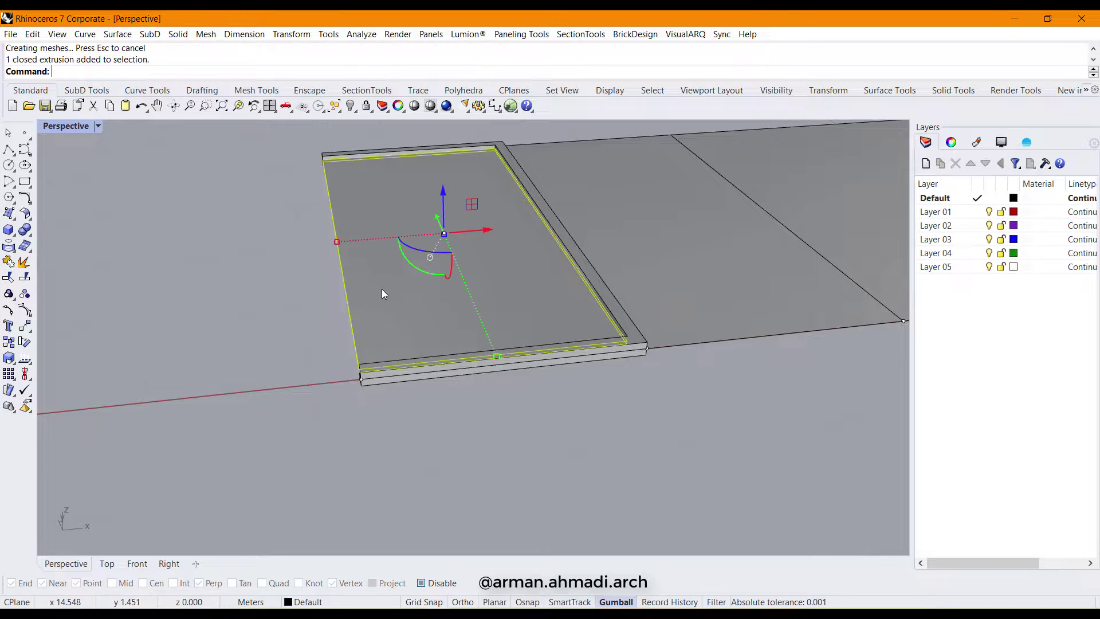
right_click(944, 241)
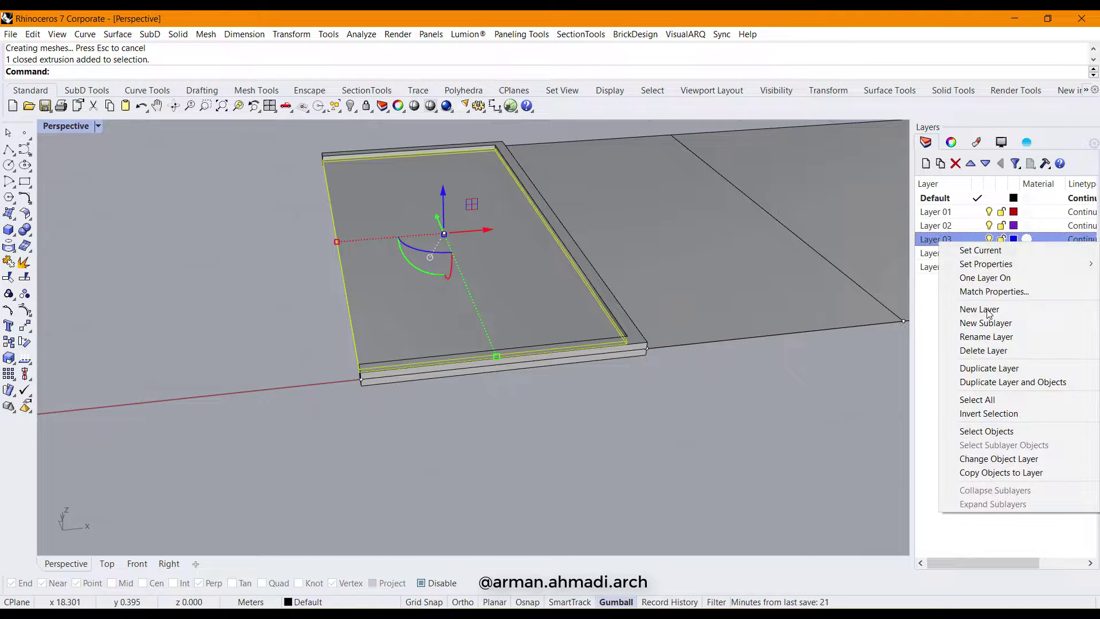
click(993, 460)
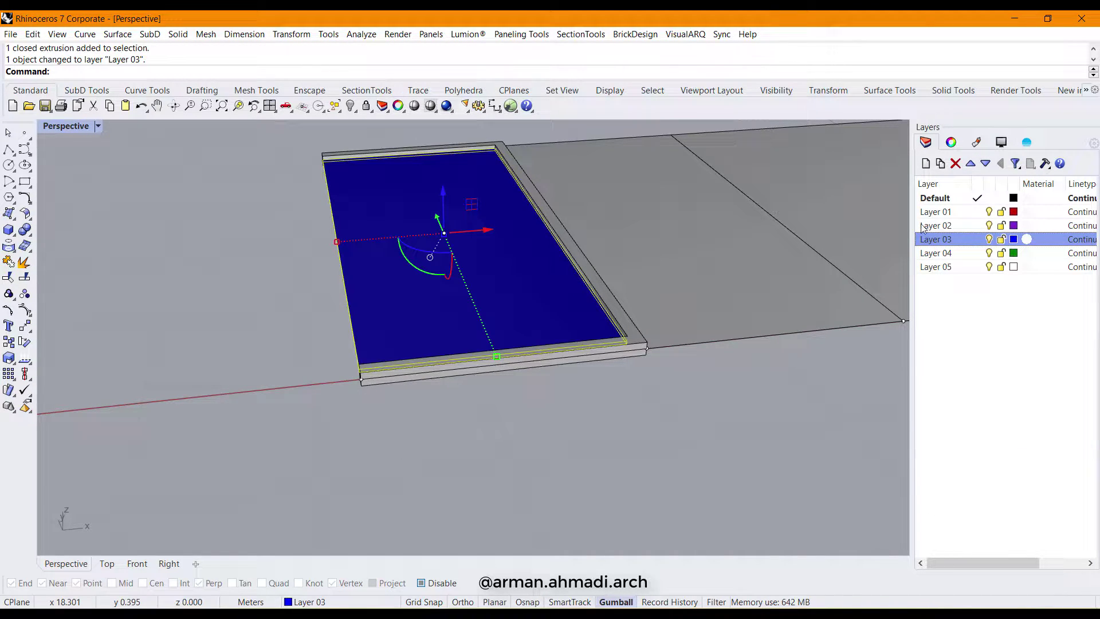
Assign the solid frame around the first cell's panel to Layer 01
right_drag(505, 427, 607, 418)
scroll(644, 302, up, 5)
click(648, 332)
scroll(651, 335, down, 7)
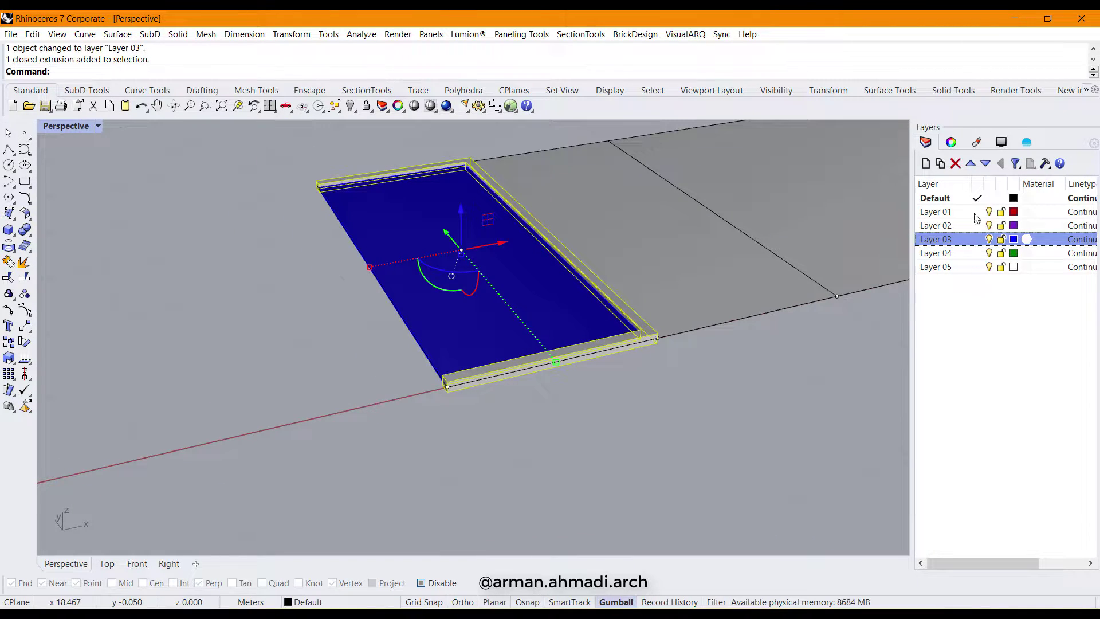
right_click(956, 214)
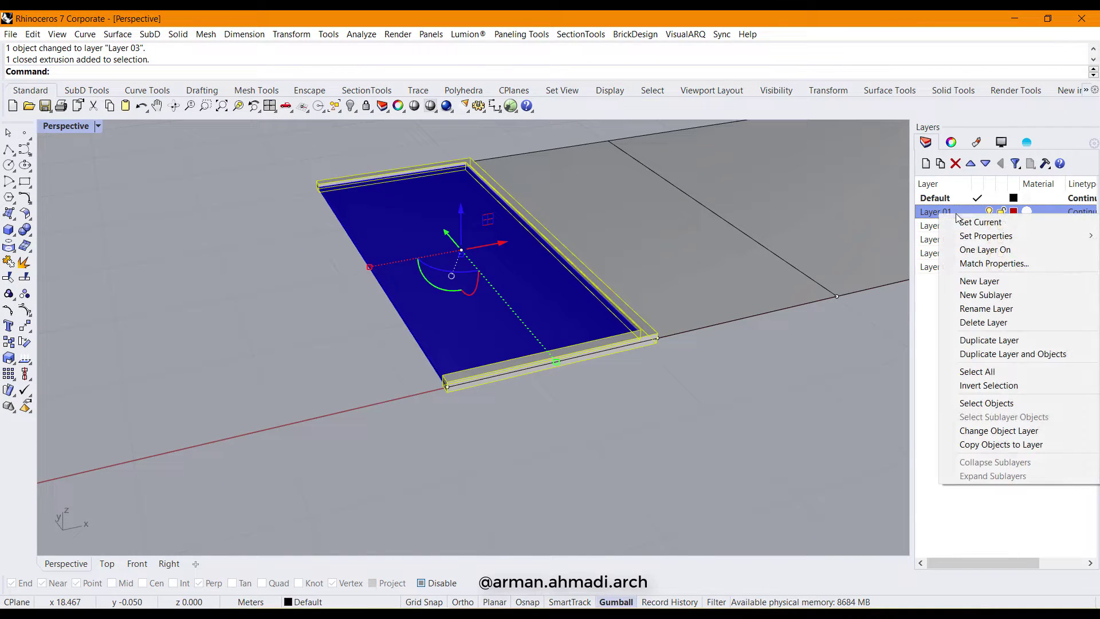
click(1004, 433)
click(758, 432)
Group the first cell's panel and its surrounding frame
click(512, 327)
scroll(630, 333, up, 5)
shift+click(702, 325)
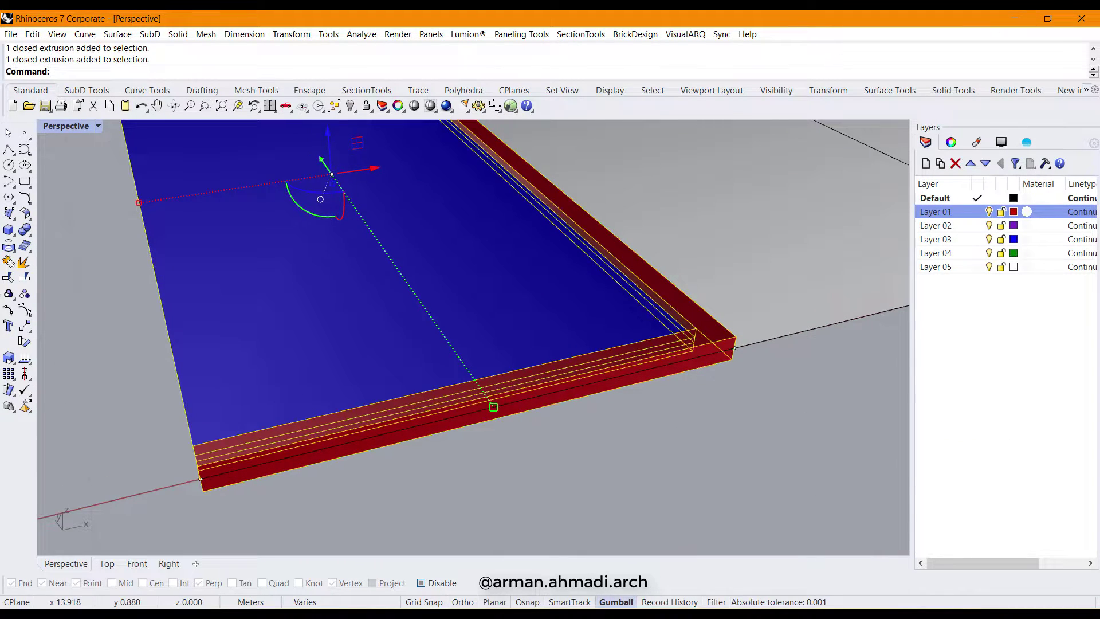
click(9, 293)
scroll(369, 465, down, 5)
click(370, 466)
scroll(404, 458, down, 2)
right_drag(404, 454, 483, 344)
scroll(427, 354, up, 7)
text(REC)
key(Return)
click(453, 441)
key(Escape)
Re-enable object snaps and draw a rectangle over the strip's second cell, from its far corner on the X axis to the opposite corner beside the frame
text(REC)
key(Return)
click(424, 583)
click(455, 441)
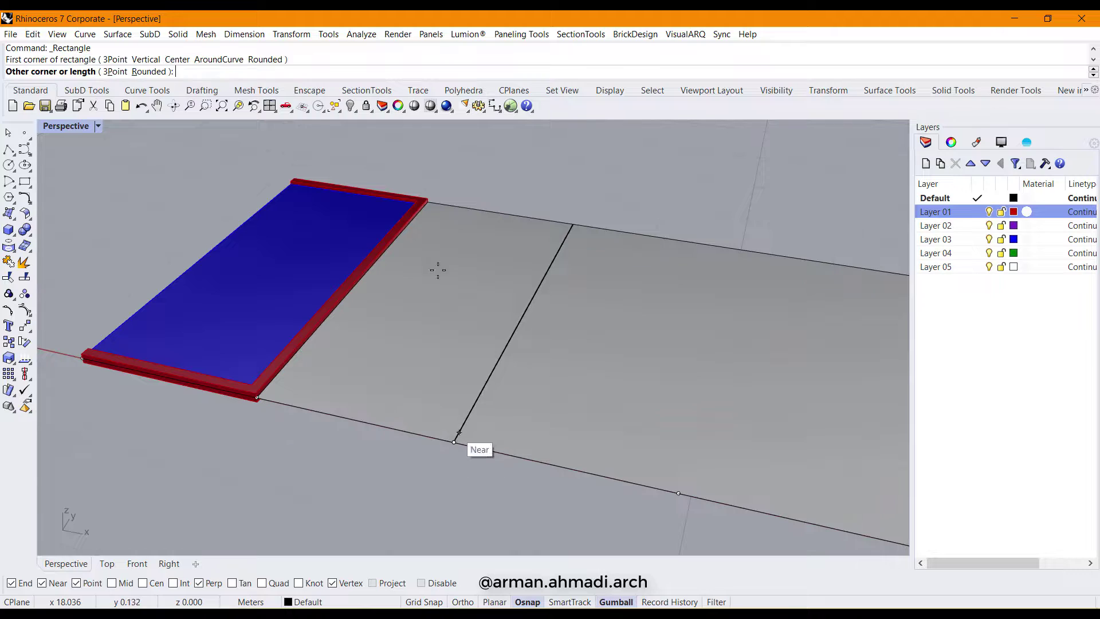
scroll(446, 241, up, 3)
click(434, 194)
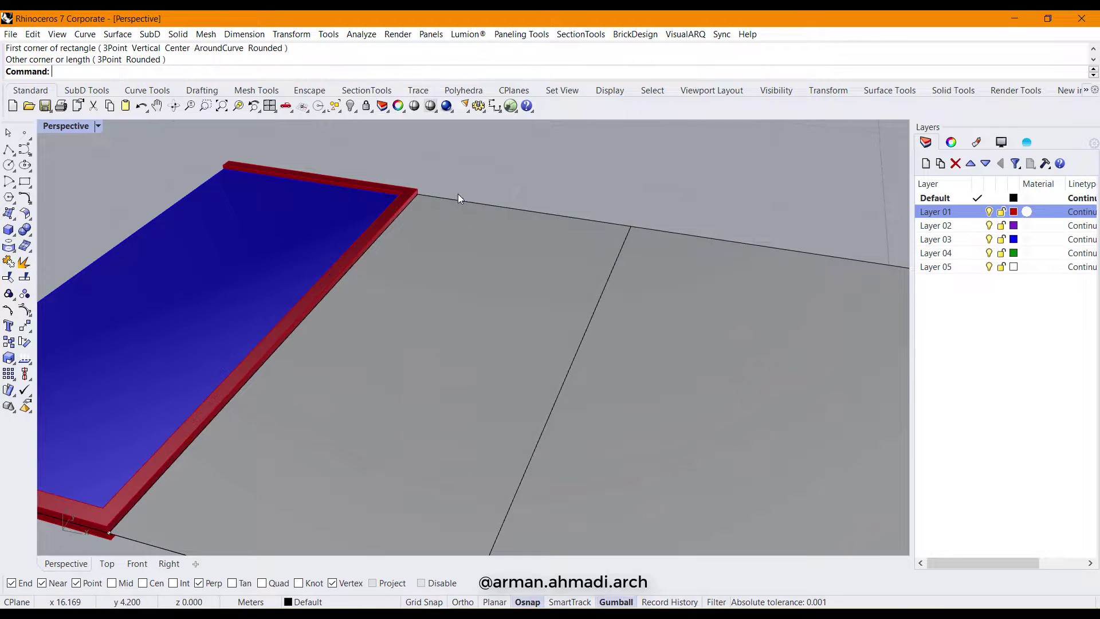
Offset the second cell's rectangle 0.1 m inward
scroll(458, 196, down, 3)
click(485, 198)
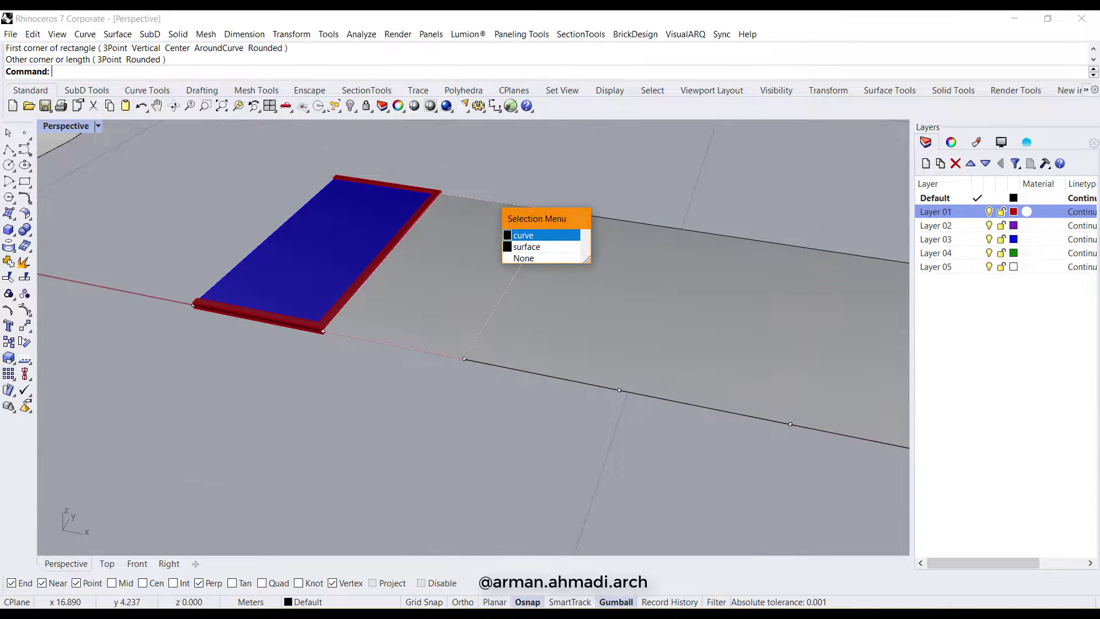
click(523, 235)
key(Return)
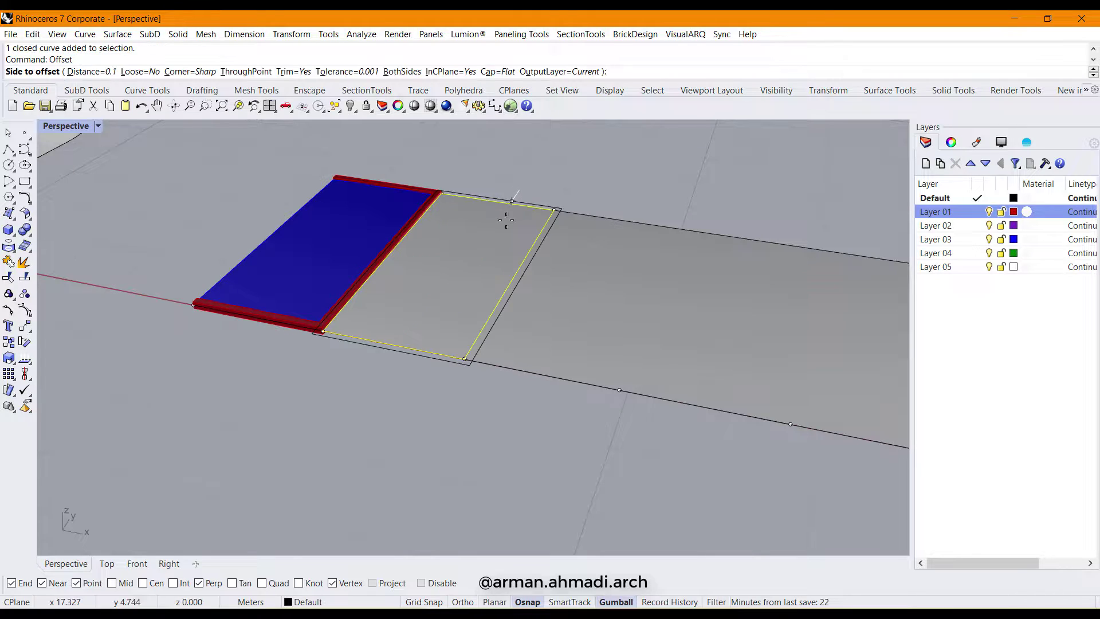
click(480, 246)
Extrude the second cell's outer and offset rectangles together about 0.049 m to both sides as a solid frame, matching the first frame's height
scroll(535, 254, up, 2)
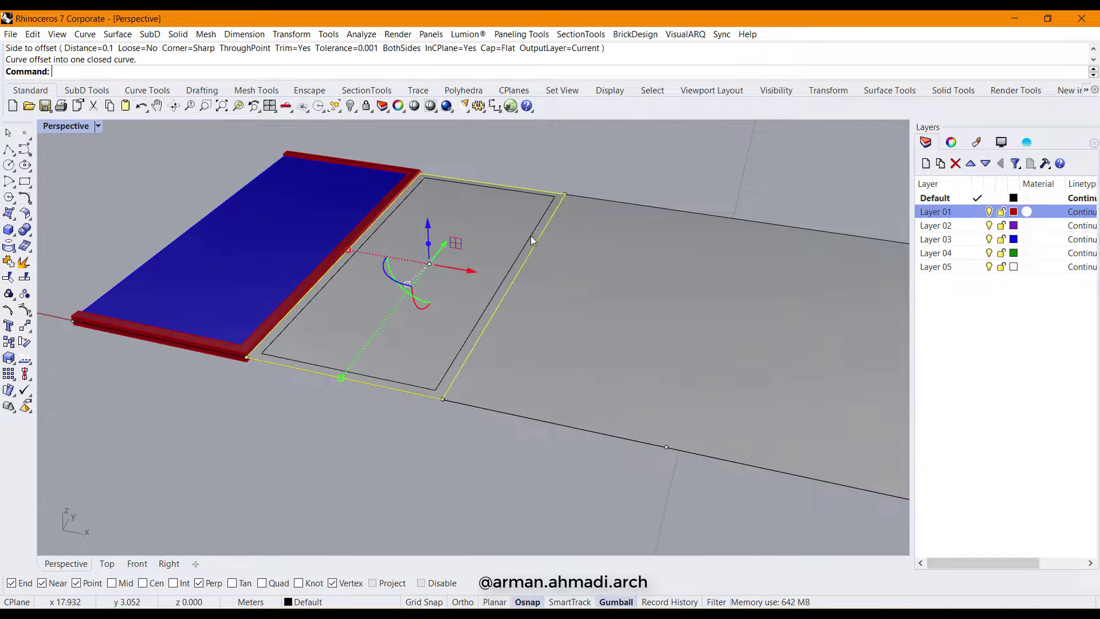
click(580, 188)
click(545, 212)
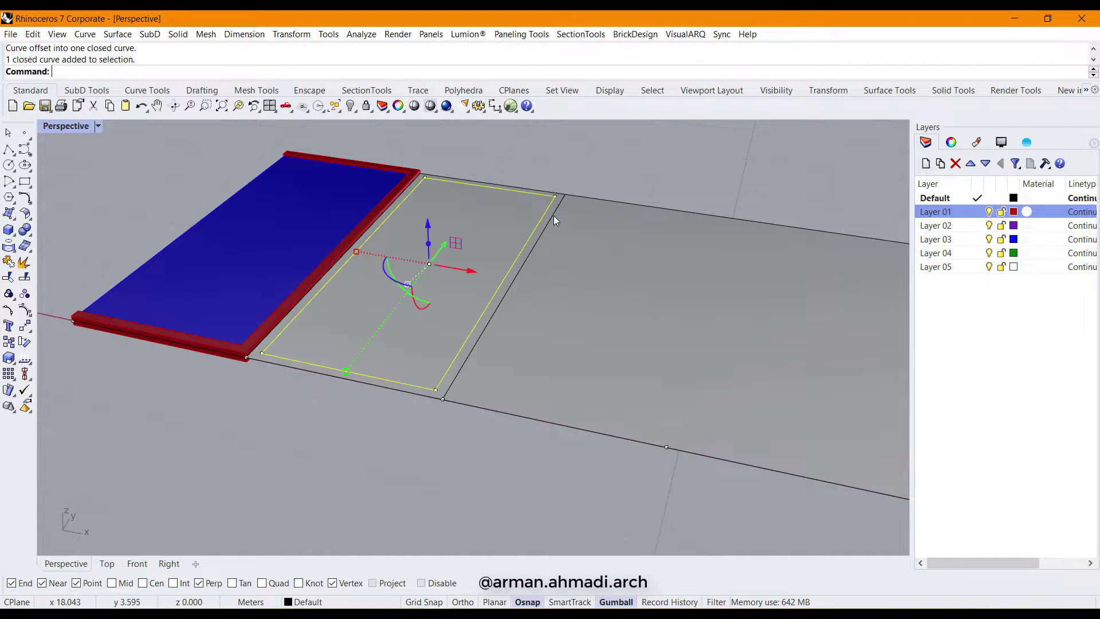
shift+click(554, 216)
click(595, 251)
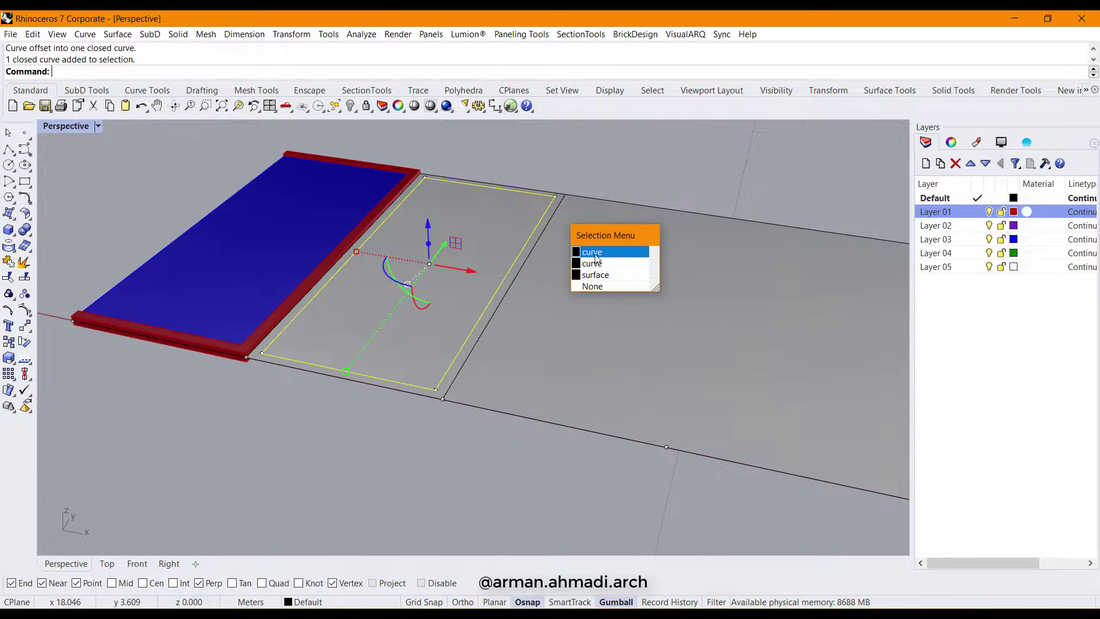
text(EXtrudeCrv)
key(Return)
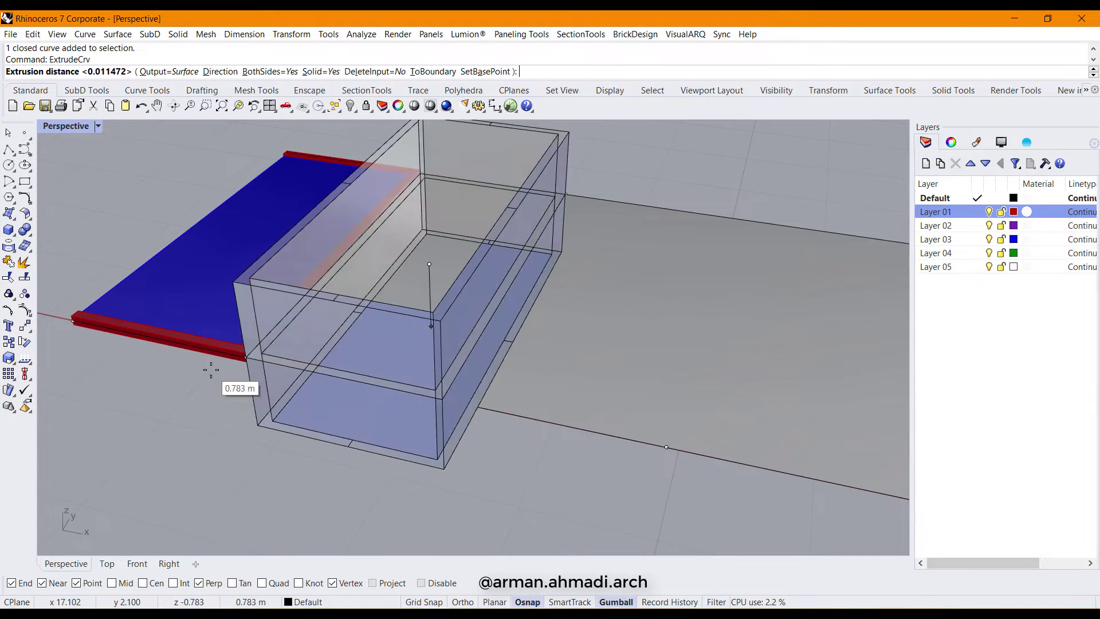
scroll(223, 365, up, 5)
click(268, 336)
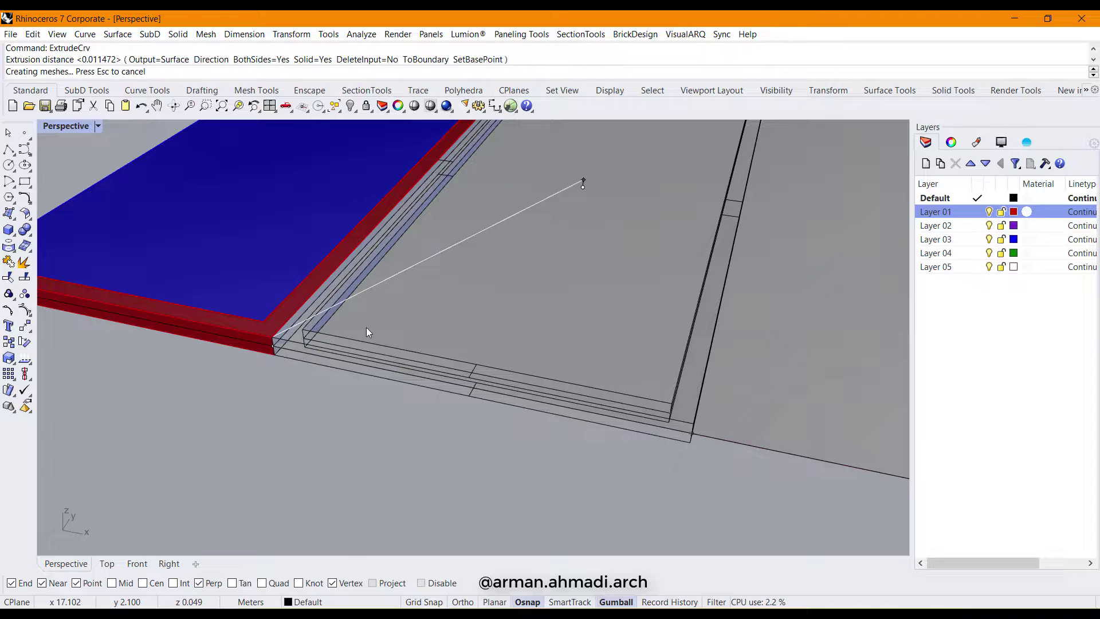
Extrude the second cell's inner rectangle to both sides as a solid panel inside the frame
scroll(346, 373, down, 5)
scroll(353, 314, up, 5)
click(333, 304)
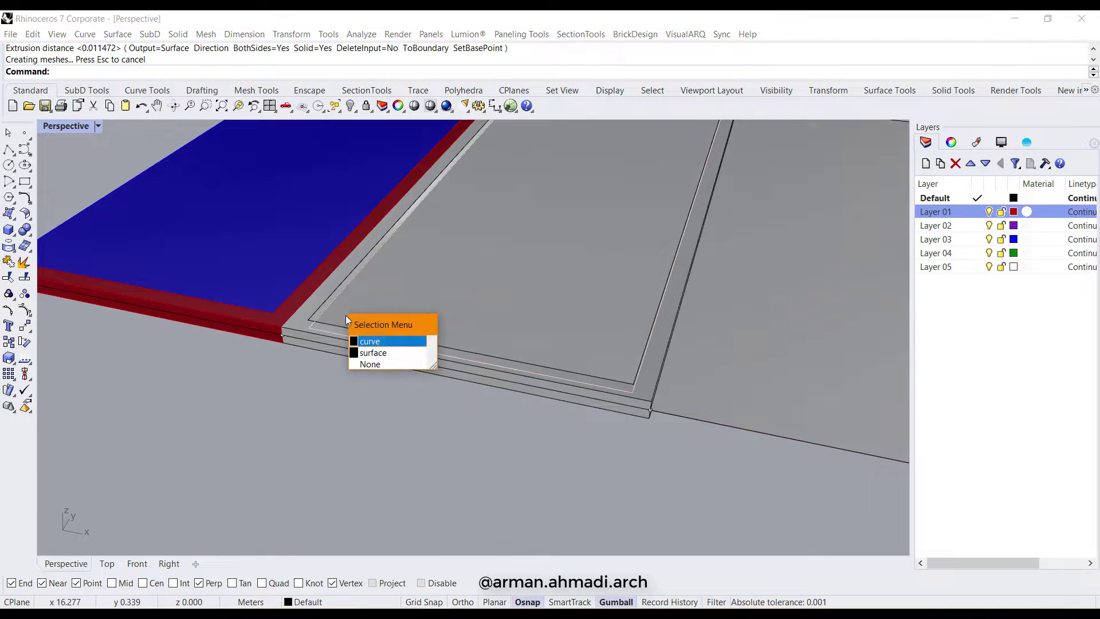
click(371, 342)
scroll(358, 362, down, 4)
right_click(315, 345)
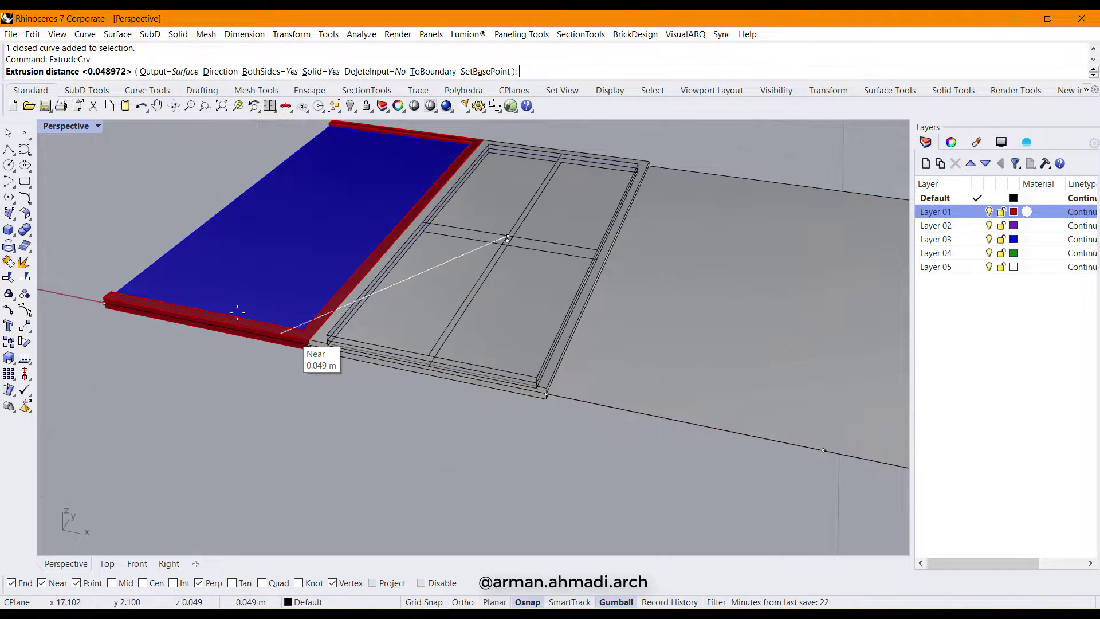
click(154, 256)
scroll(395, 294, down, 3)
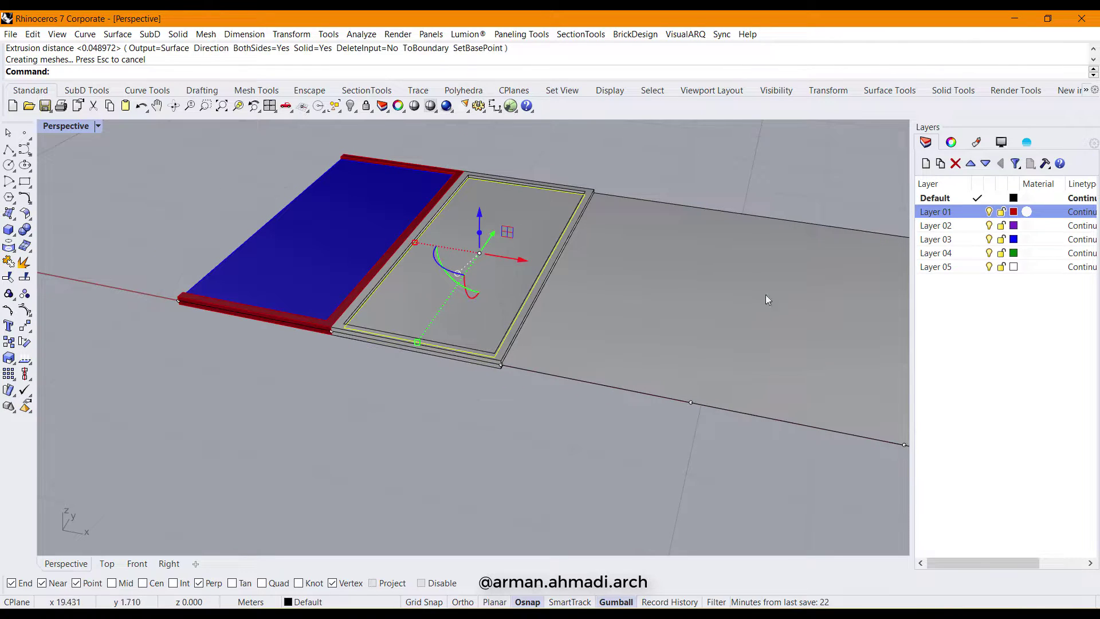
Assign the second cell's inner rectangle curve and its solid panel to Layer 03
click(956, 239)
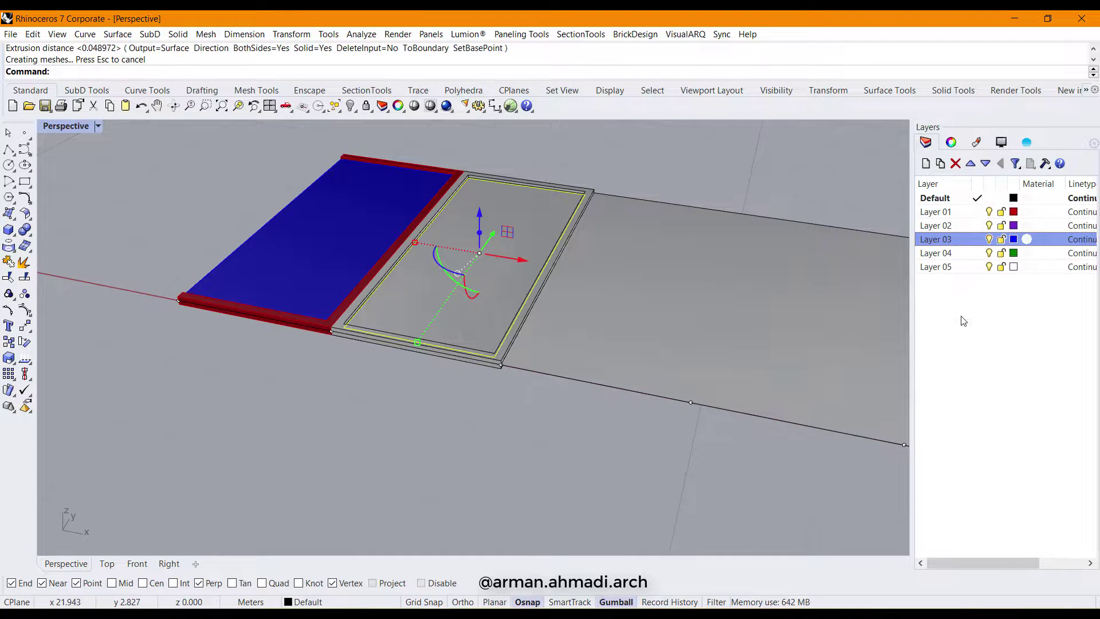
right_click(968, 240)
click(974, 456)
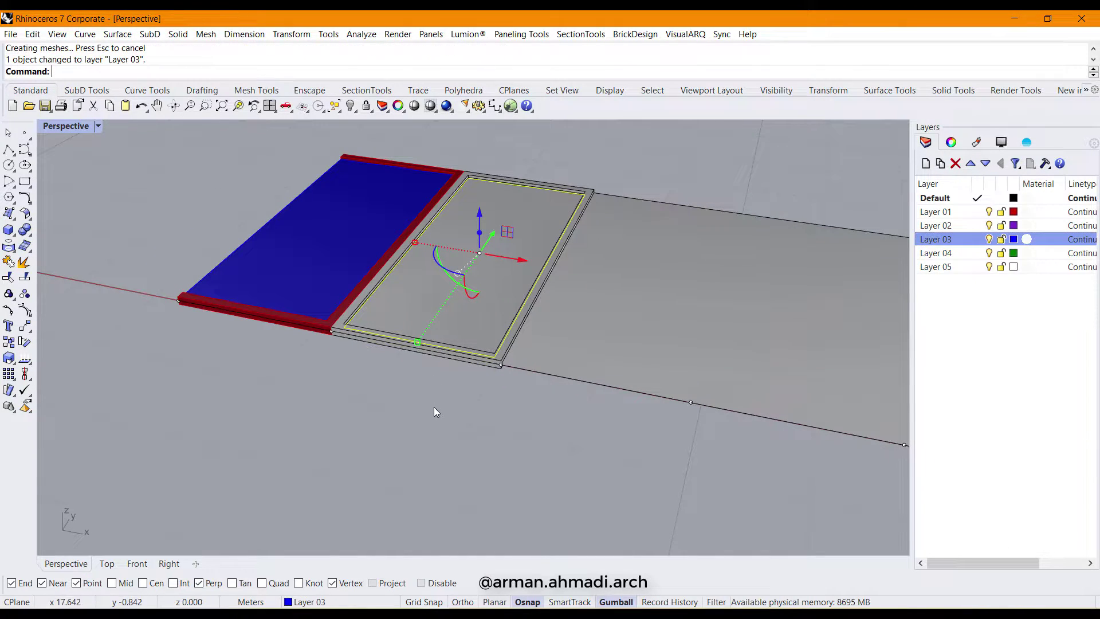
key(Escape)
scroll(470, 303, up, 3)
click(470, 307)
right_click(967, 246)
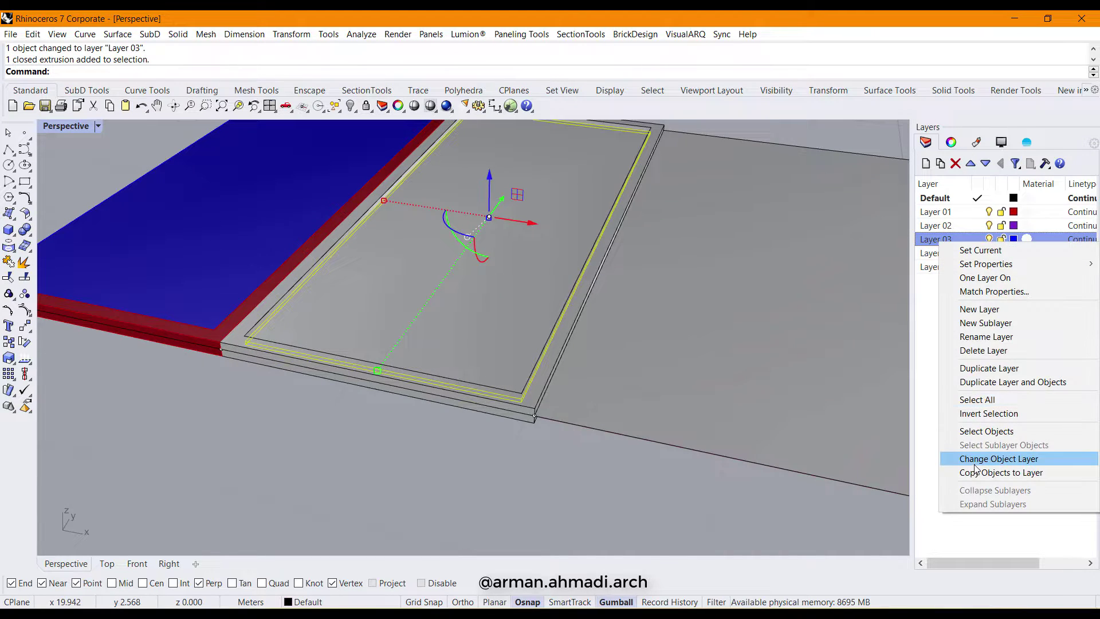
click(974, 456)
key(Escape)
Assign the solid frame around the second cell's panel to Layer 01
click(513, 403)
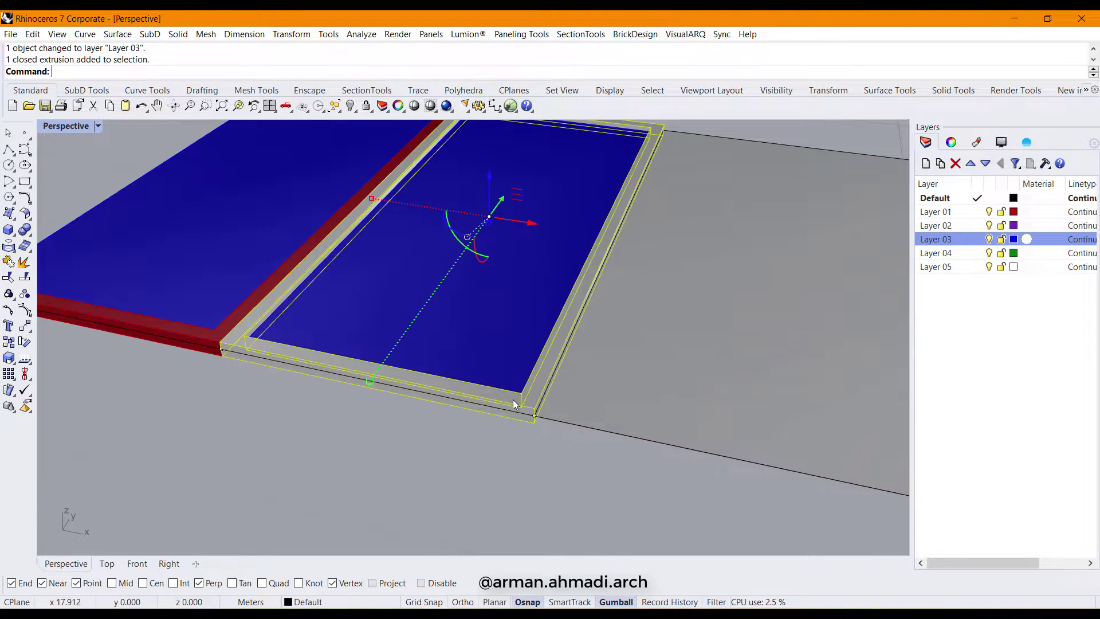
right_click(963, 213)
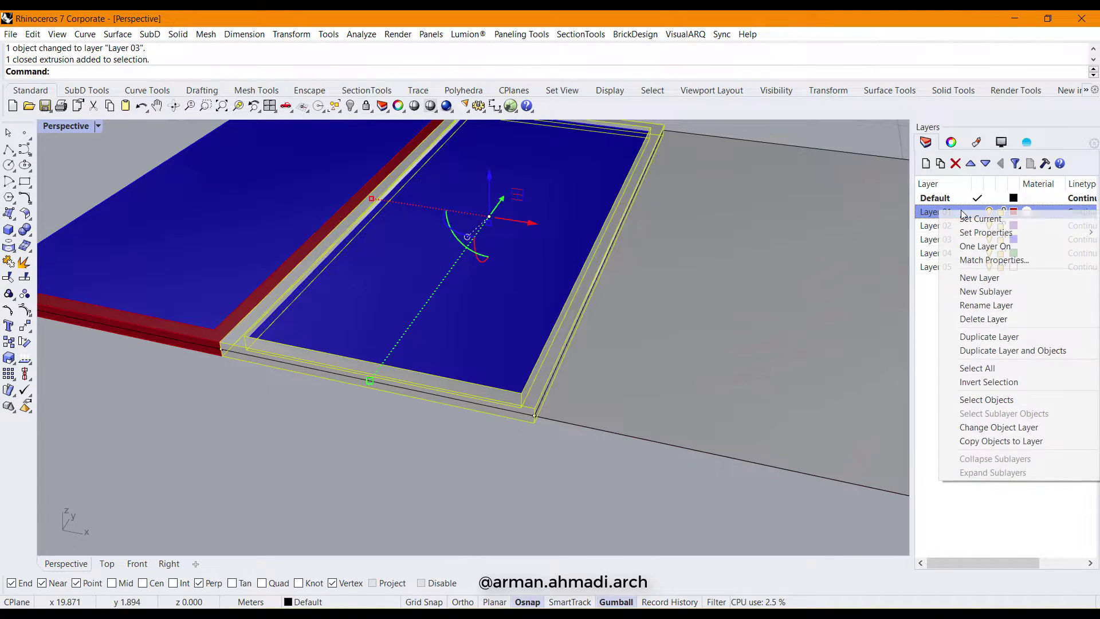
click(999, 426)
Group the second cell's panel with its surrounding frame and clear the selection
scroll(386, 455, down, 3)
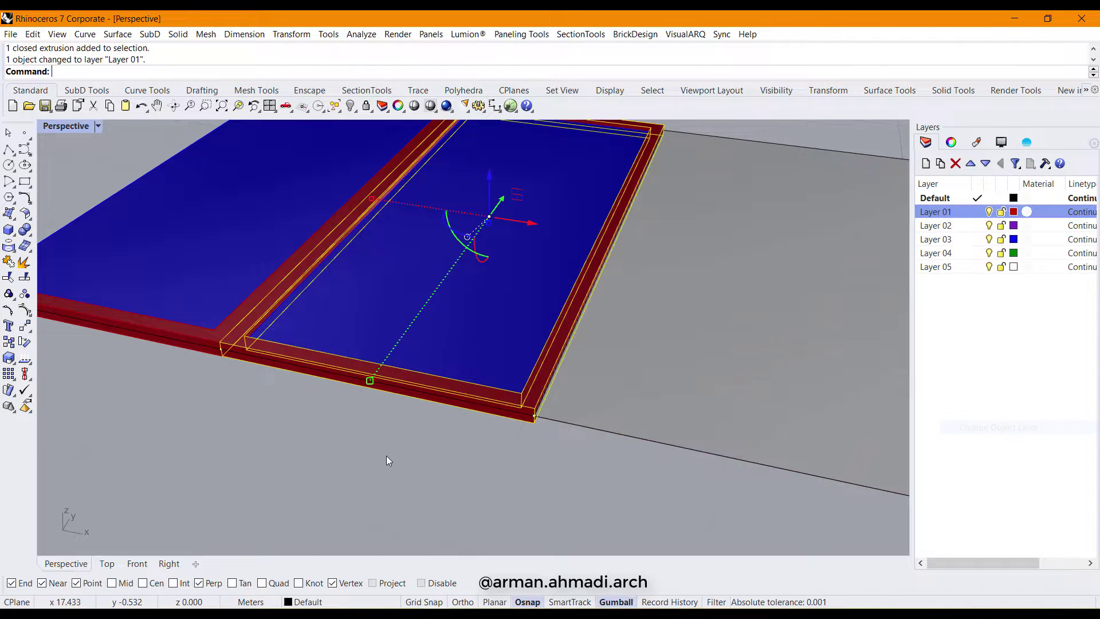
right_drag(386, 455, 434, 476)
scroll(393, 403, up, 3)
click(389, 388)
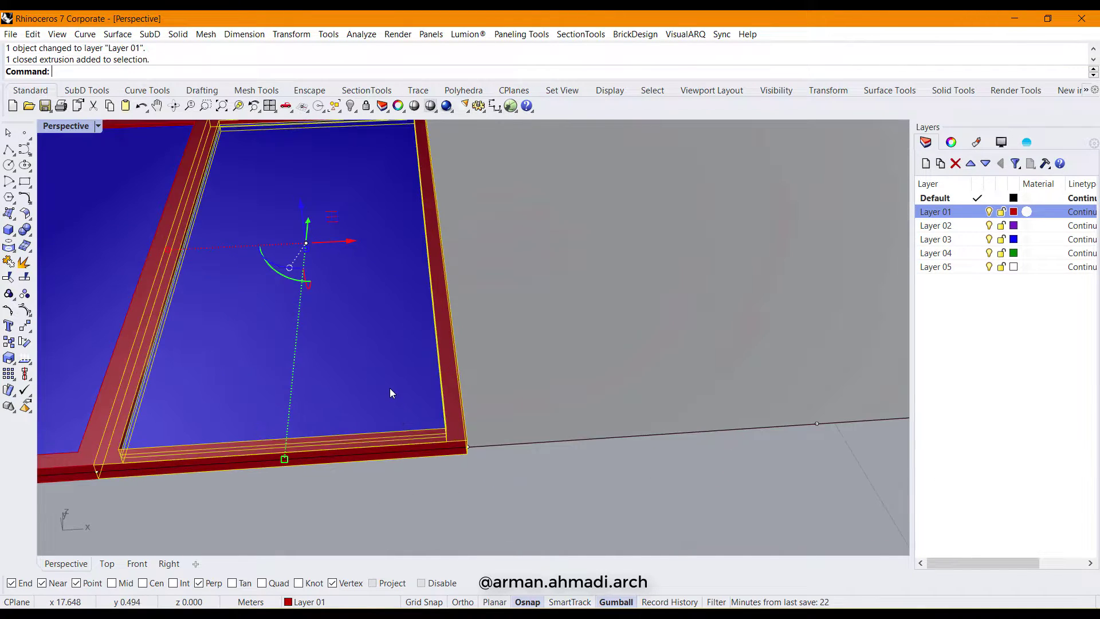
click(8, 294)
scroll(411, 447, down, 10)
click(420, 476)
Linear-array the second cell's group as 29 items, spaced from the strip's start corner to the first division point on its edge
right_drag(420, 475, 365, 430)
scroll(367, 435, down, 5)
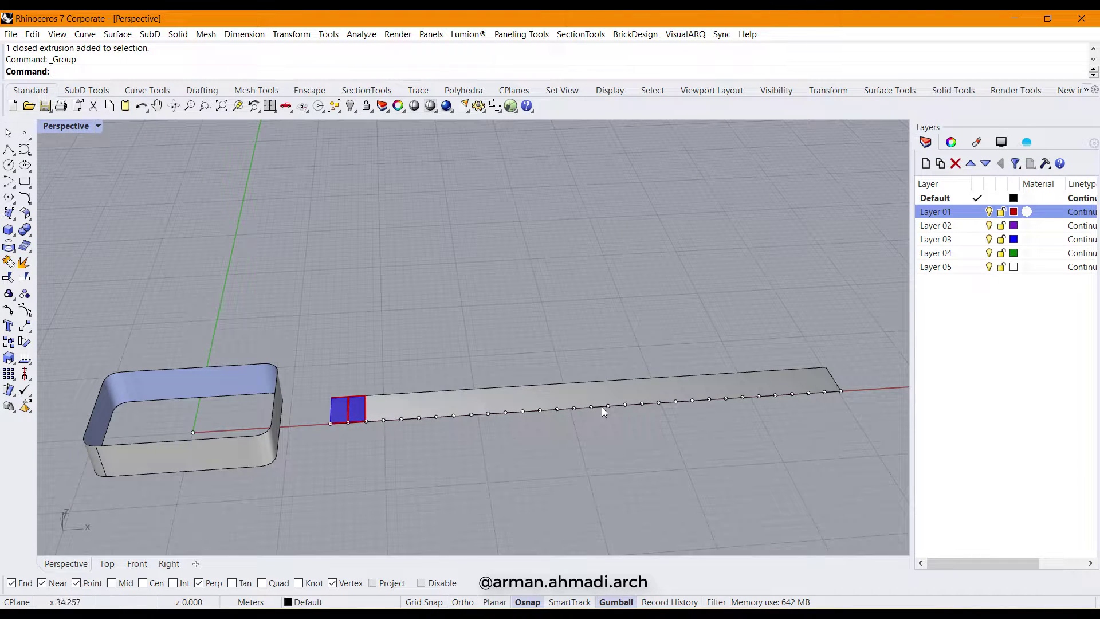
scroll(369, 414, up, 3)
click(337, 427)
scroll(337, 427, down, 3)
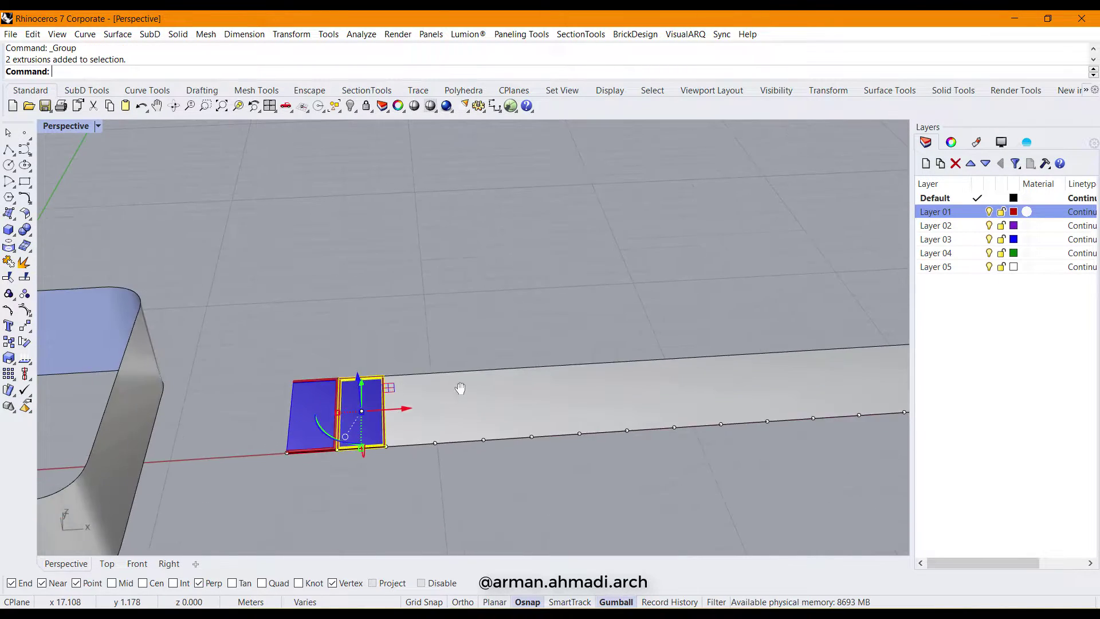
click(9, 377)
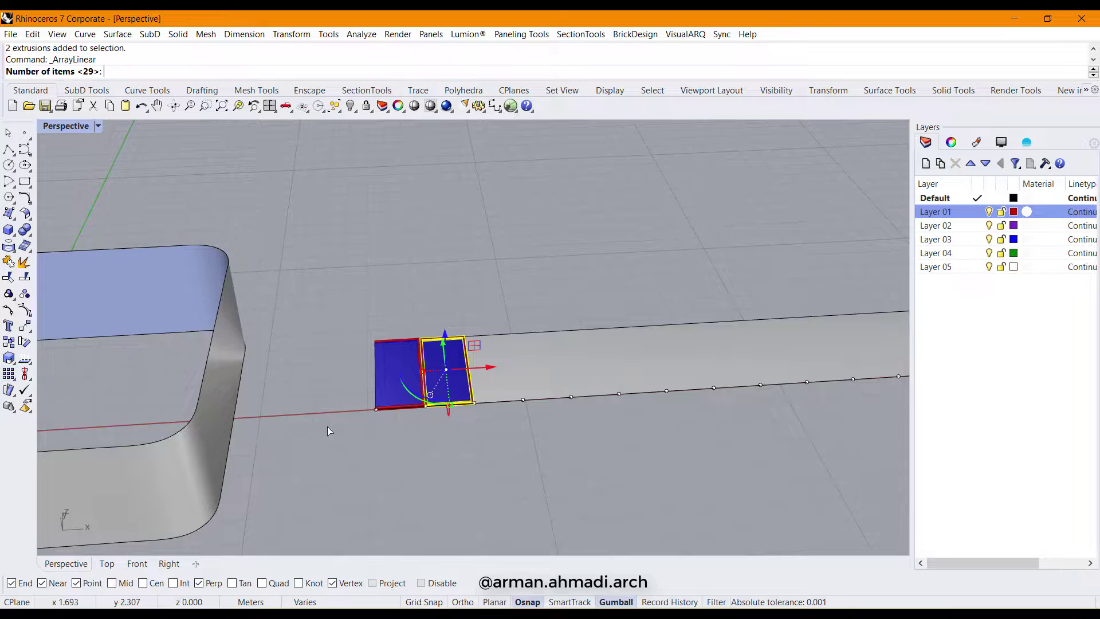
click(106, 380)
scroll(496, 422, up, 5)
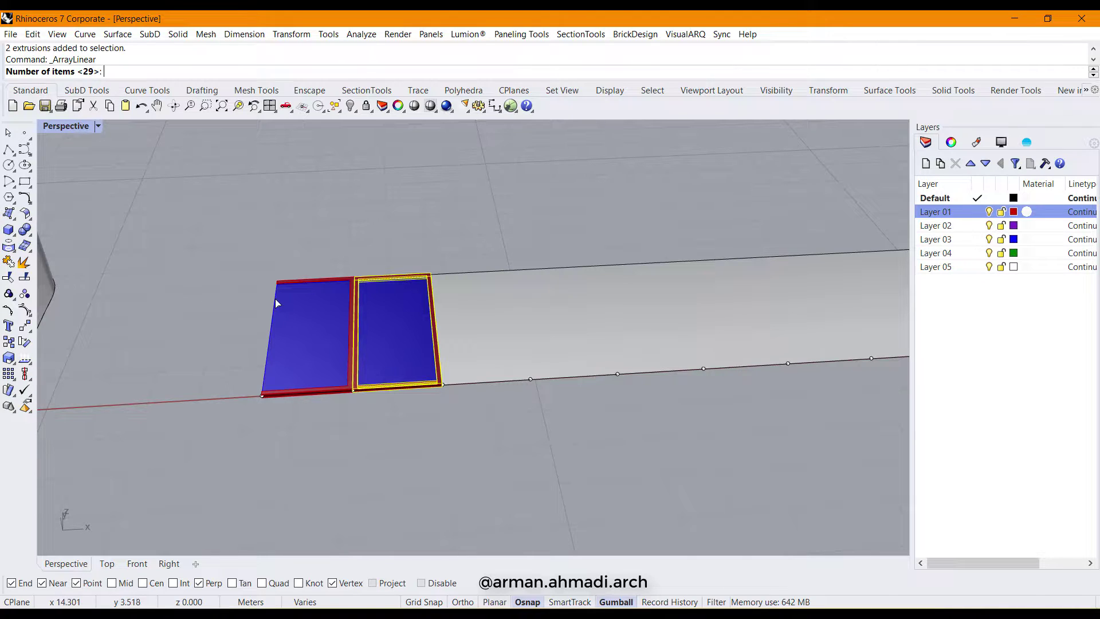
scroll(280, 304, down, 5)
scroll(350, 390, up, 4)
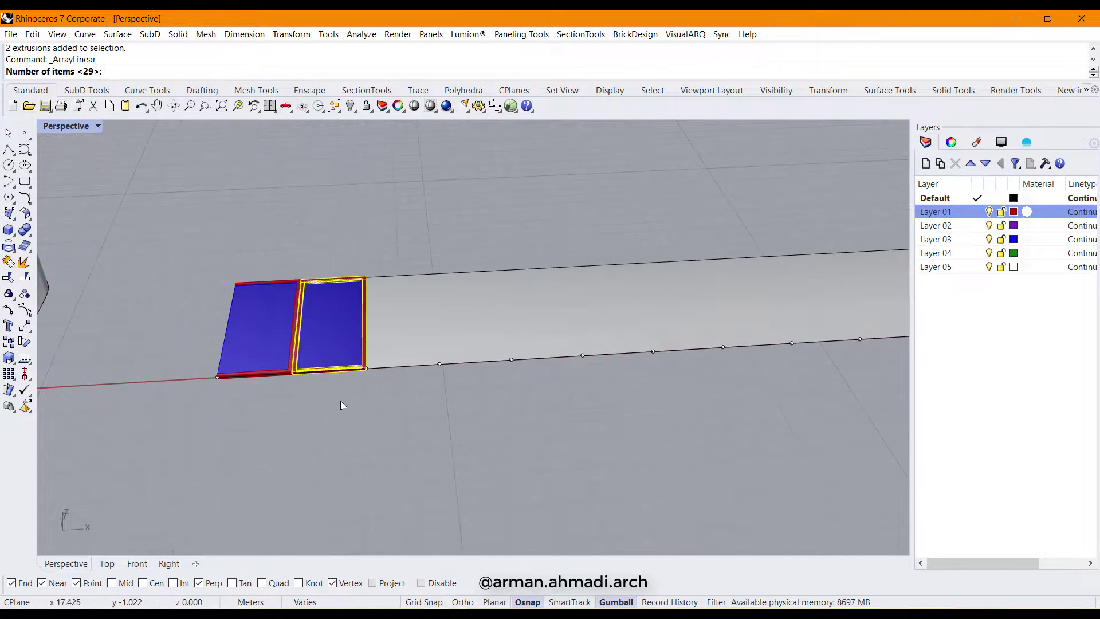
key(Return)
scroll(318, 415, up, 3)
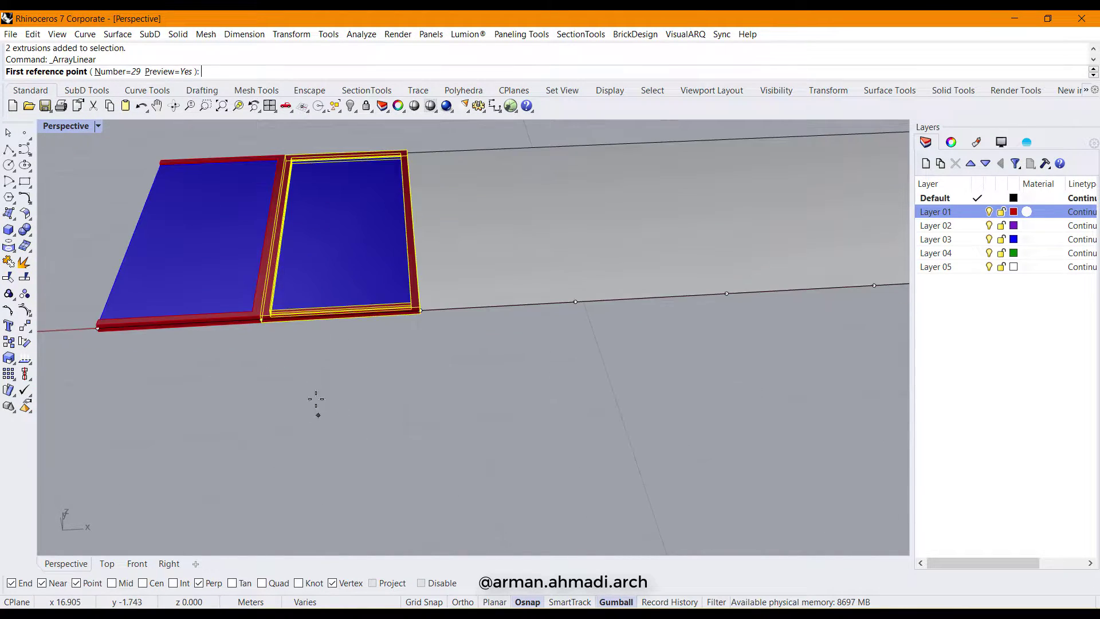
scroll(96, 328, up, 2)
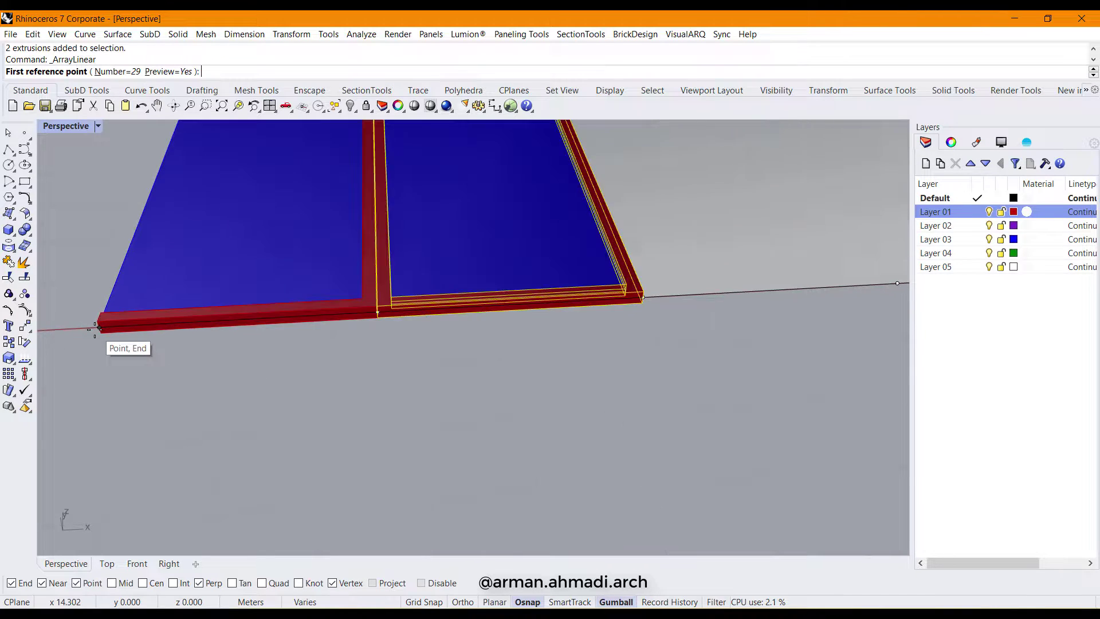
scroll(96, 328, up, 1)
click(101, 327)
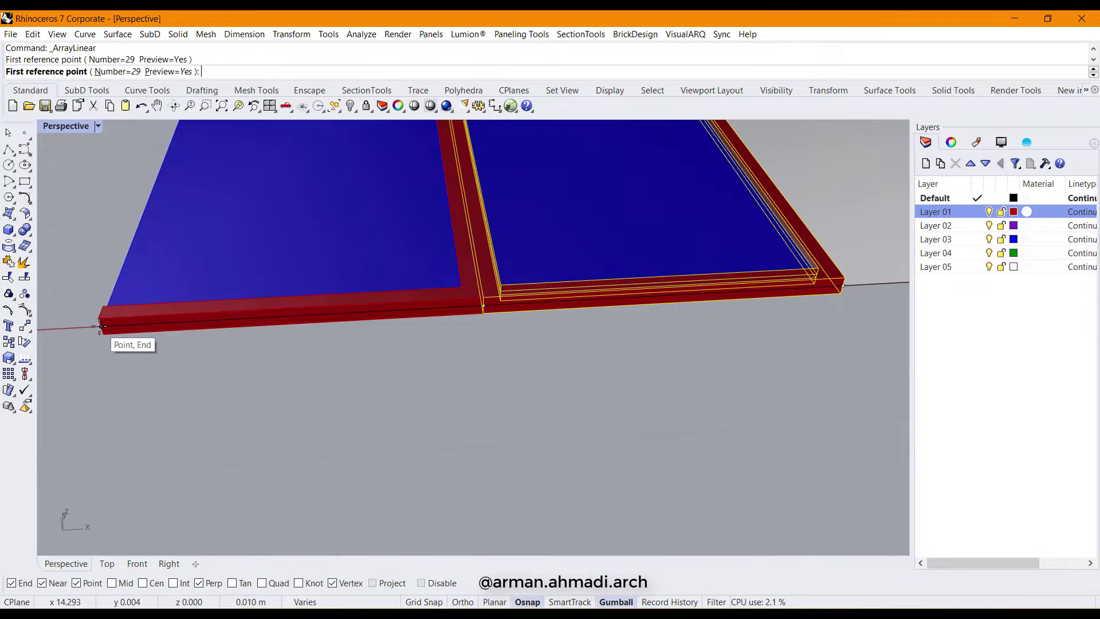
click(483, 308)
Inspect how the arrayed panels line up with the strip along its full length, and clear the selection
scroll(451, 342, down, 6)
scroll(399, 382, down, 7)
scroll(676, 354, up, 10)
right_drag(637, 420, 680, 417)
scroll(680, 417, down, 12)
scroll(304, 435, up, 5)
right_drag(348, 418, 397, 424)
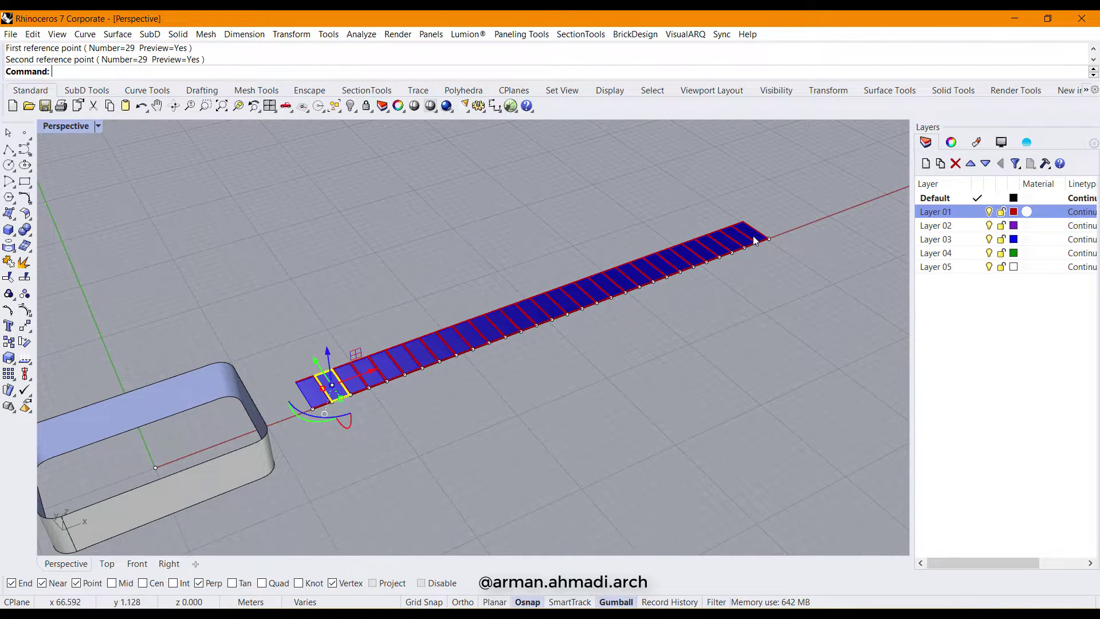
key(Escape)
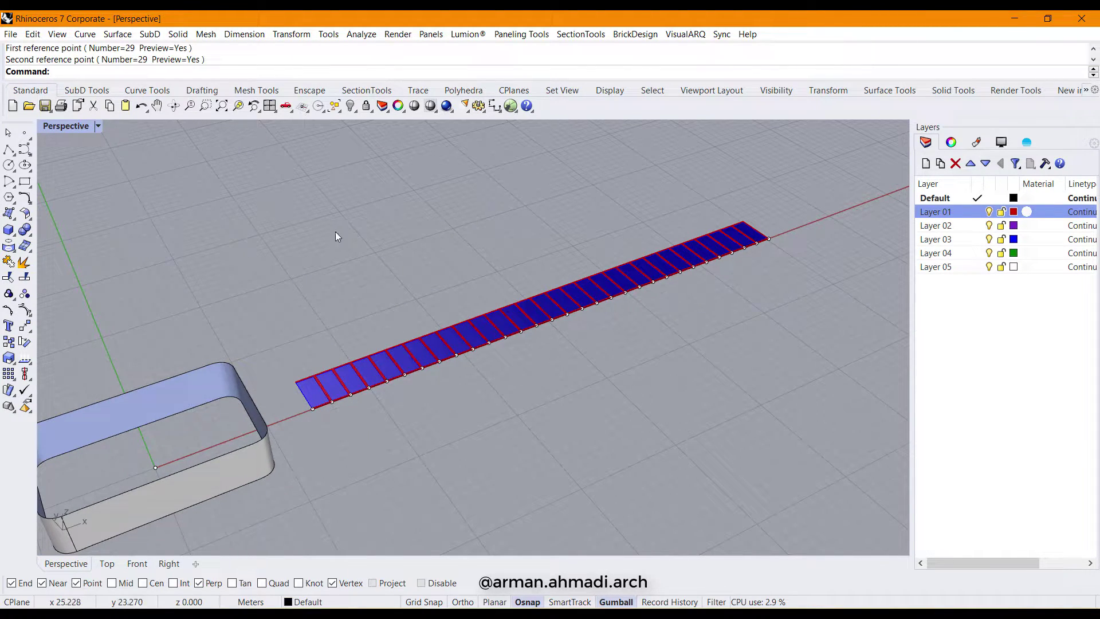
Select the last created panels, add the second and first cells' groups, and group the whole row of framed panels
click(339, 112)
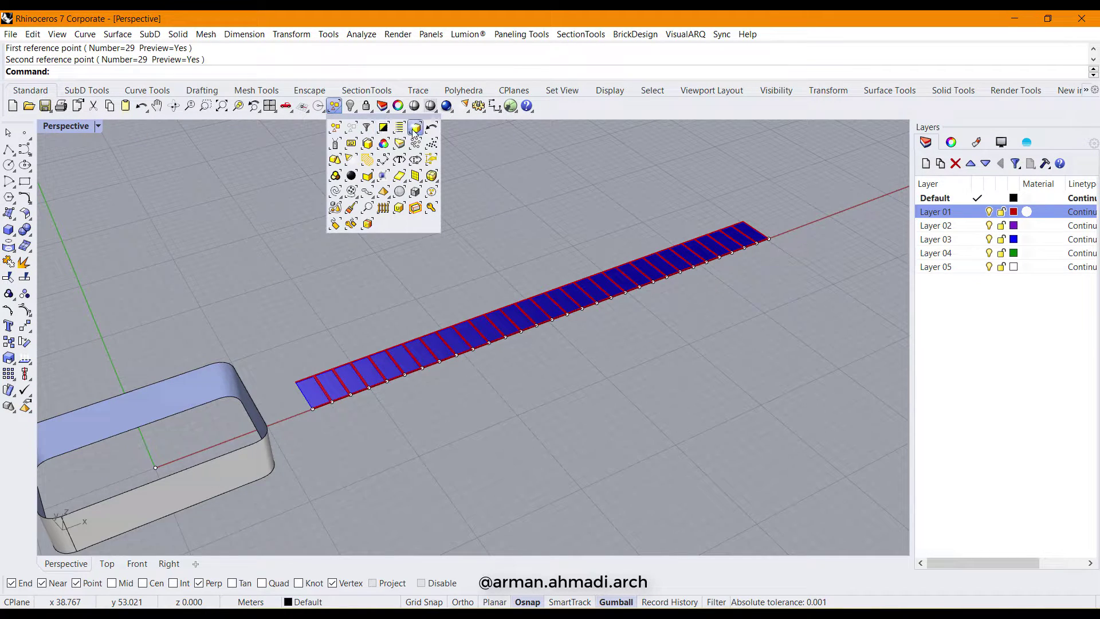
click(415, 128)
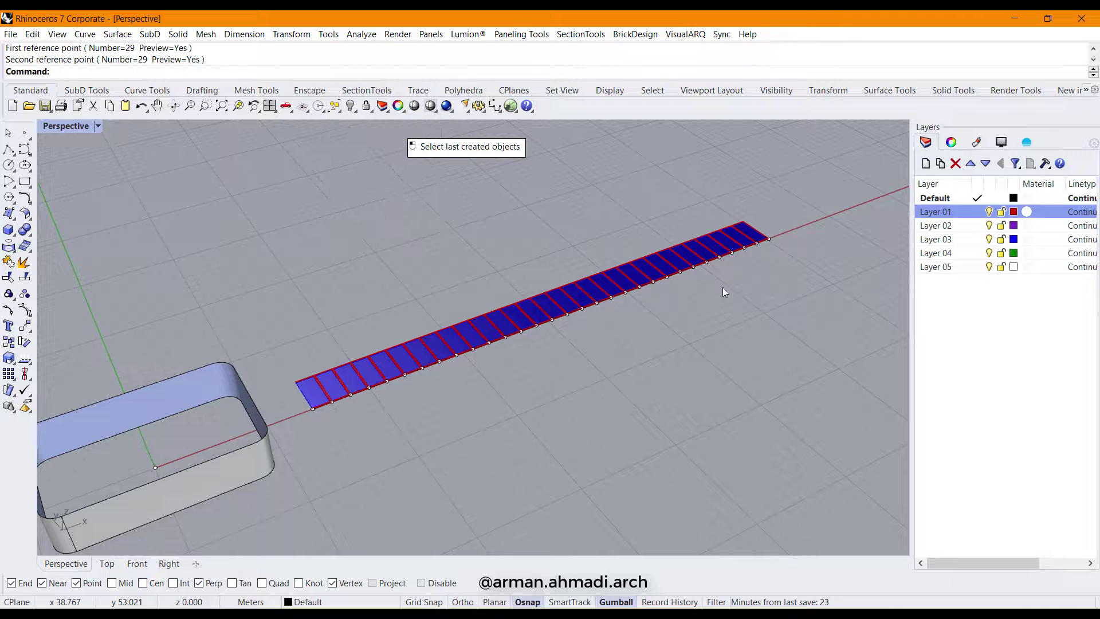
scroll(315, 389, up, 4)
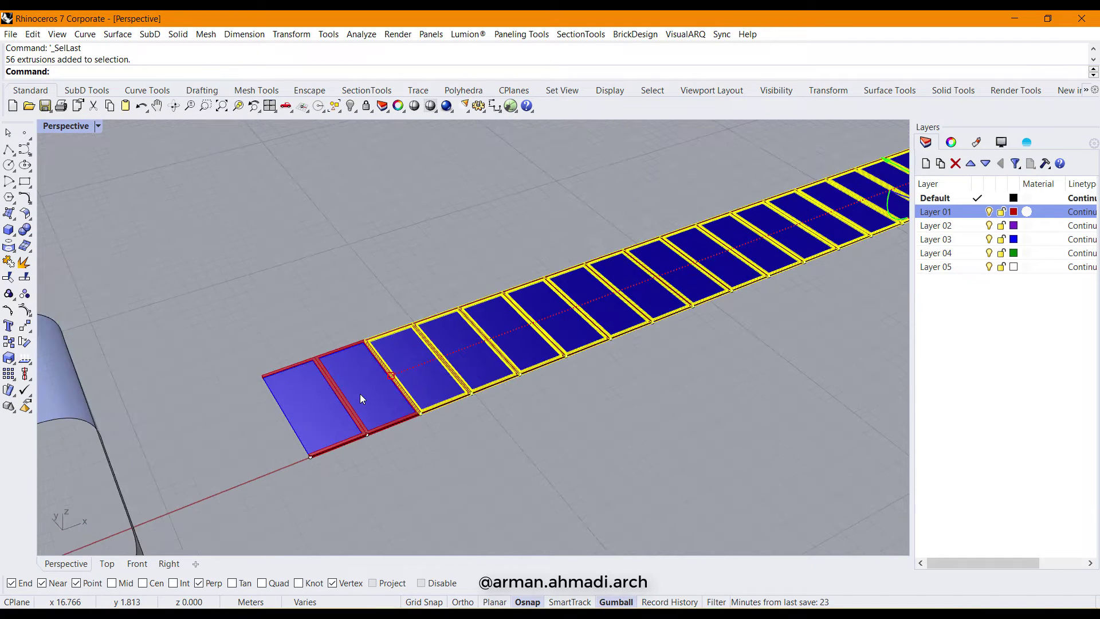
shift+click(356, 372)
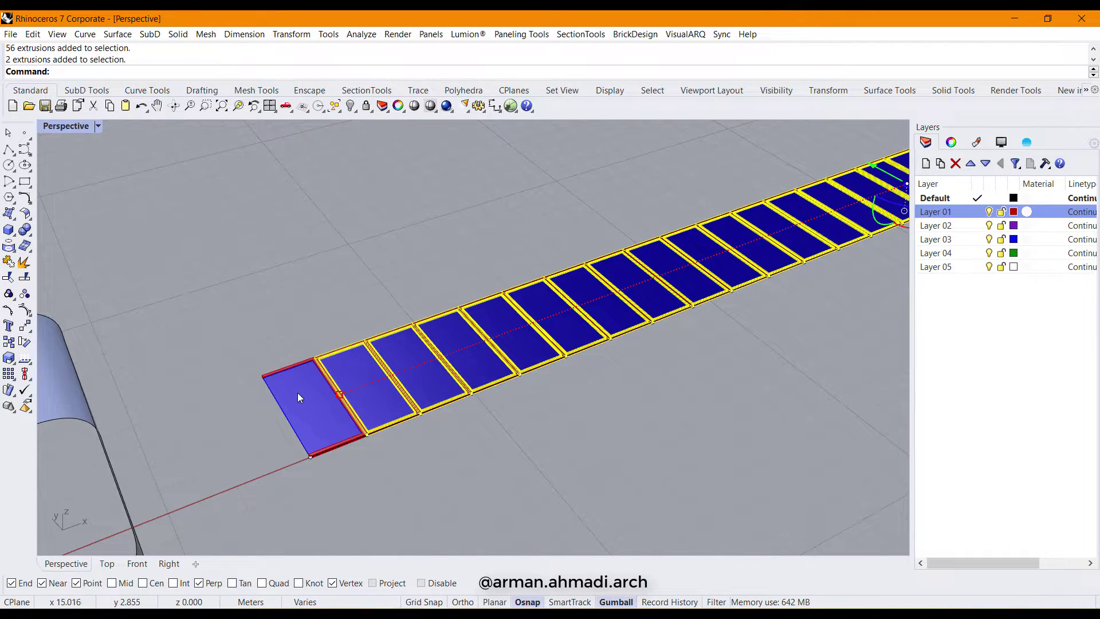
shift+click(319, 392)
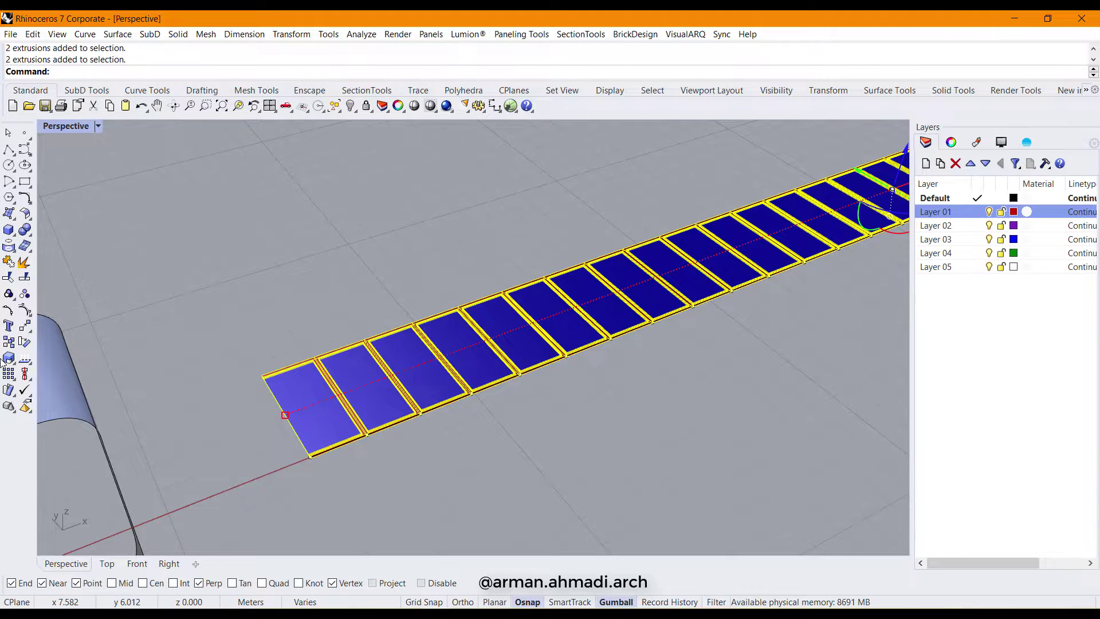
click(9, 293)
scroll(460, 512, down, 3)
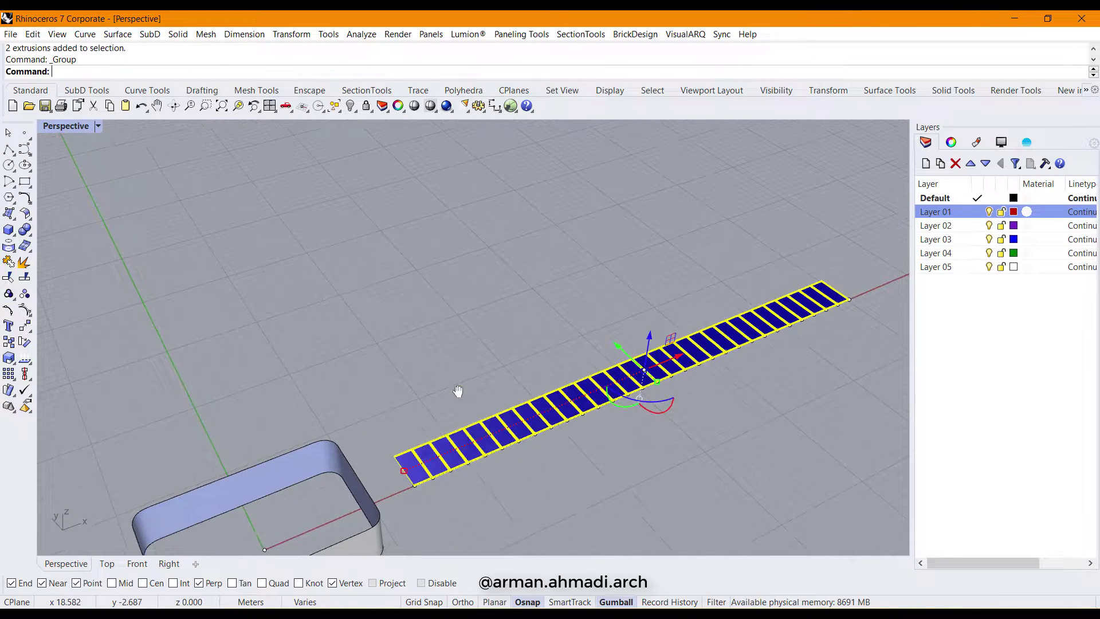
Start a Flow Along Surface on the grouped panels and pick the unrolled strip near its start corner as base surface
shift+right_drag(466, 430, 444, 378)
scroll(445, 383, down, 5)
right_drag(421, 430, 395, 377)
scroll(393, 377, up, 5)
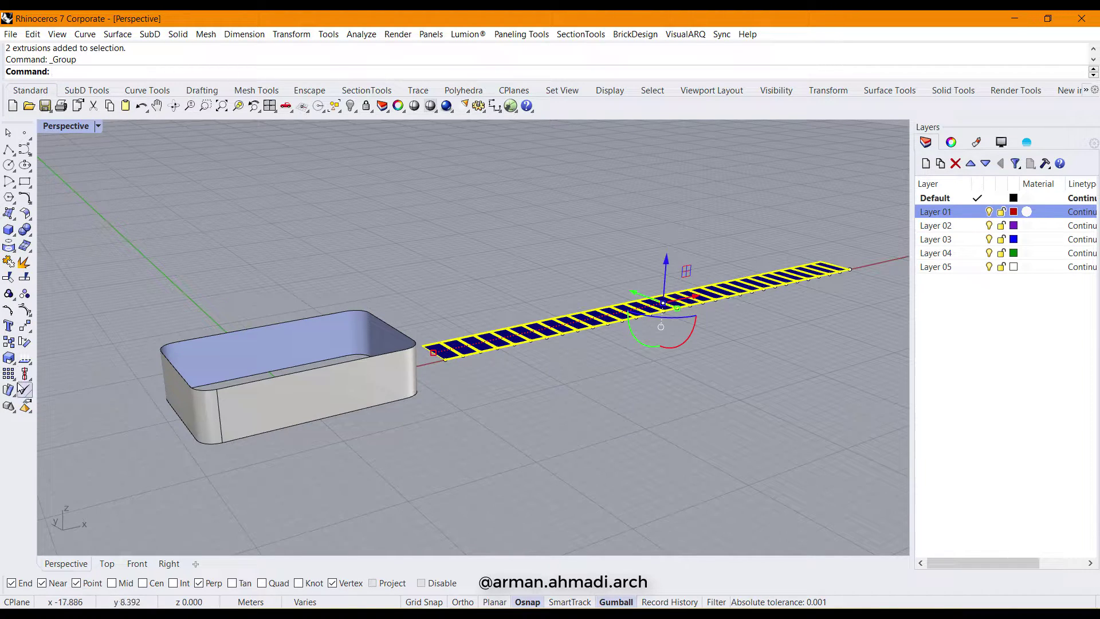
click(15, 400)
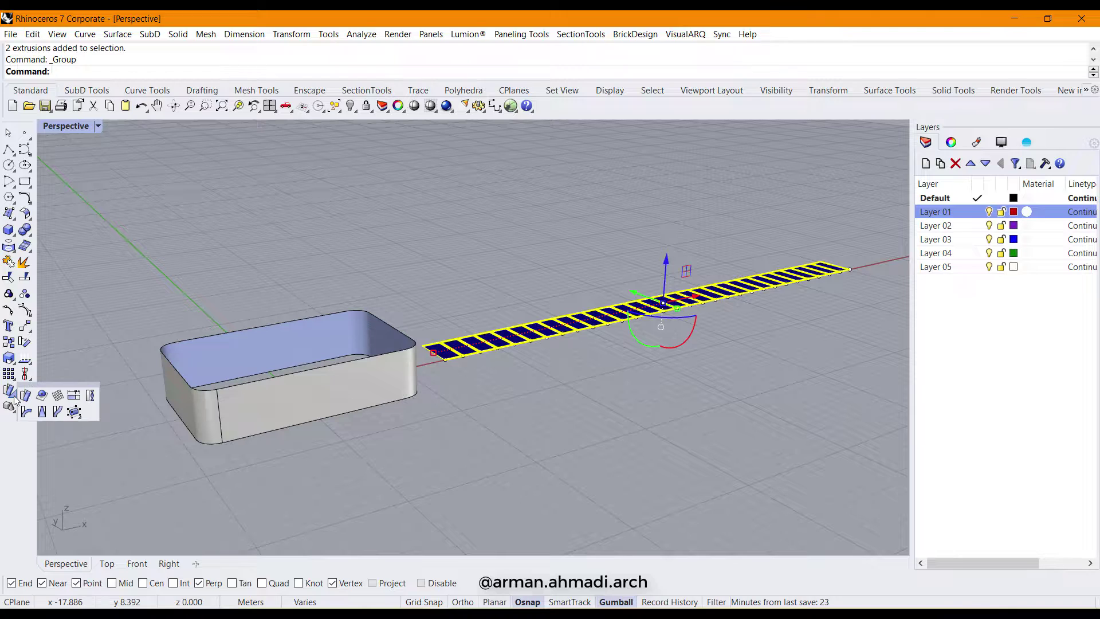
click(26, 396)
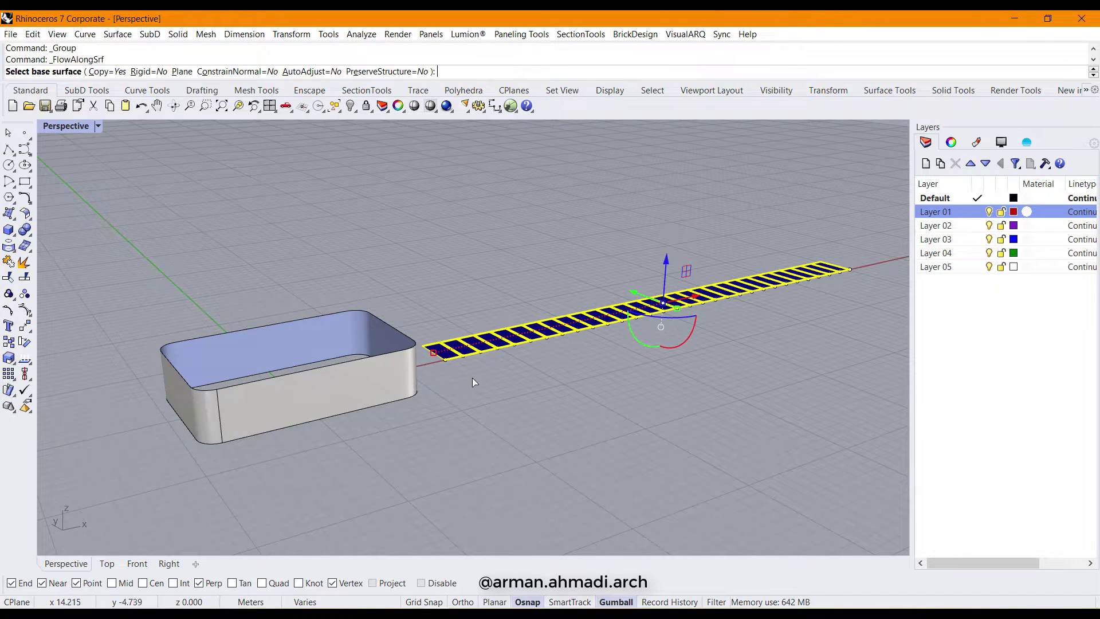
right_drag(559, 387, 547, 447)
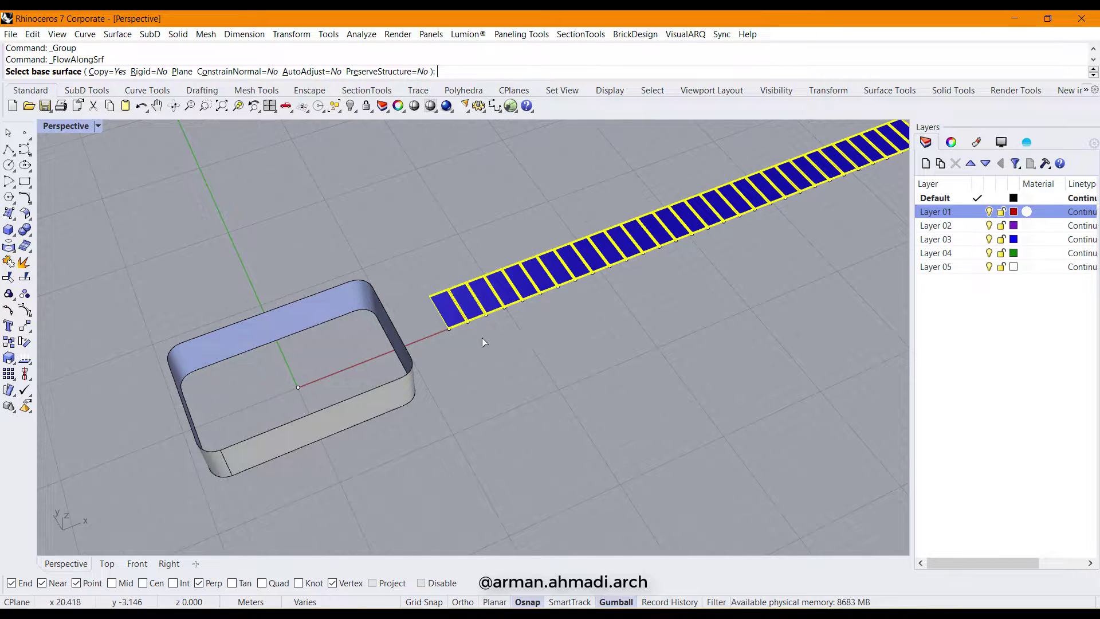
scroll(498, 322, down, 9)
scroll(509, 294, up, 8)
scroll(552, 318, down, 3)
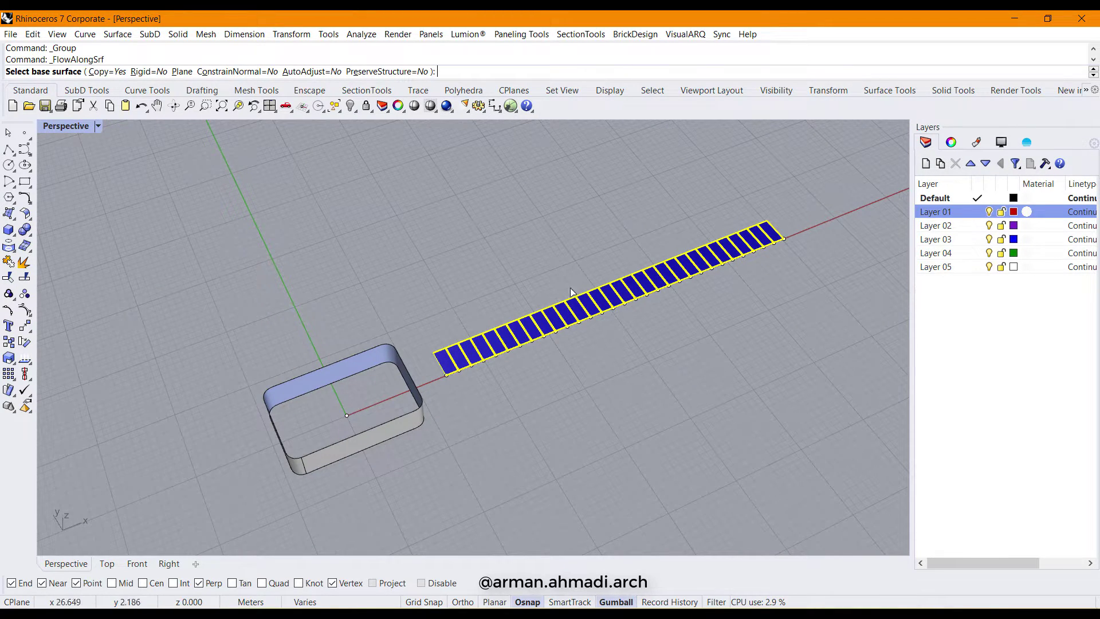
scroll(465, 364, up, 3)
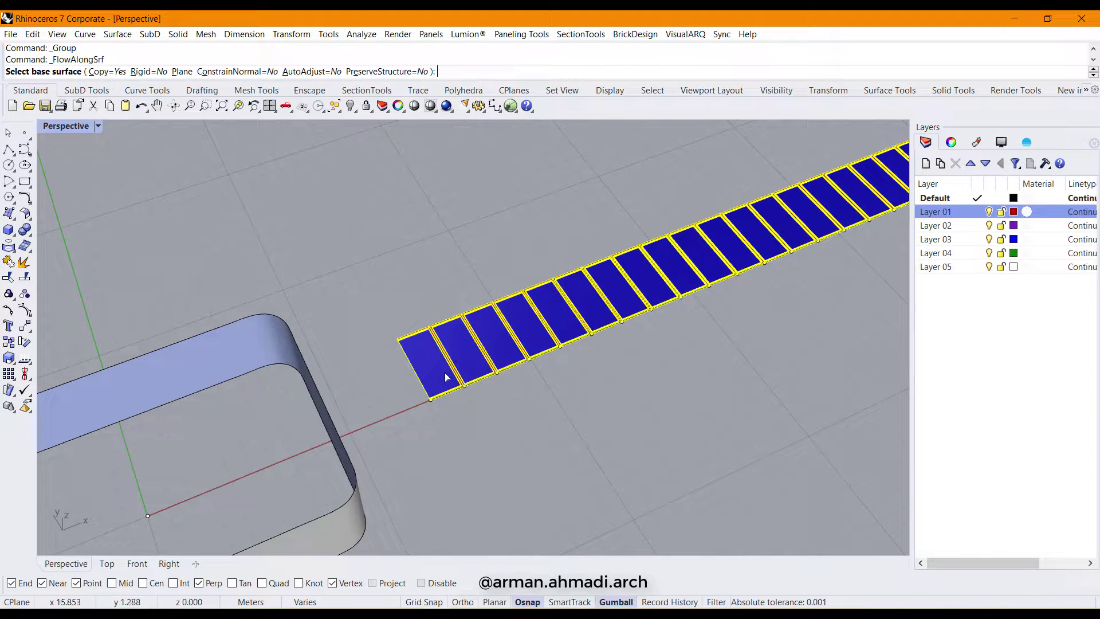
click(442, 374)
Flow the panels onto the rounded-rectangle wall, picking it near the lower end of its vertical seam as target surface
scroll(442, 373, down, 5)
right_drag(435, 438, 434, 361)
shift+right_drag(375, 471, 477, 487)
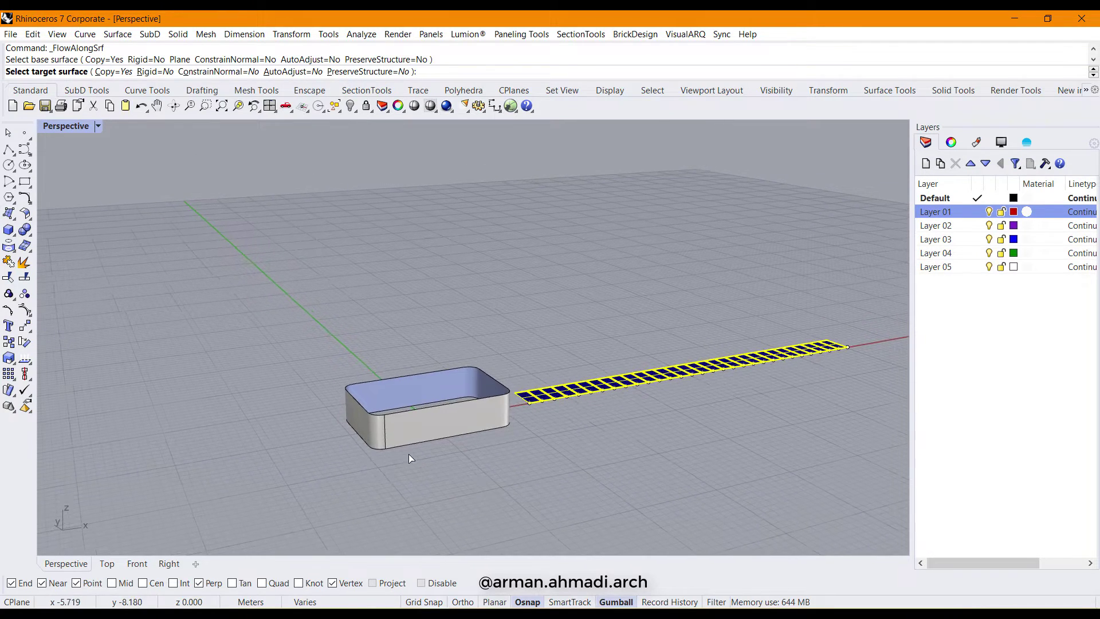
scroll(409, 458, up, 4)
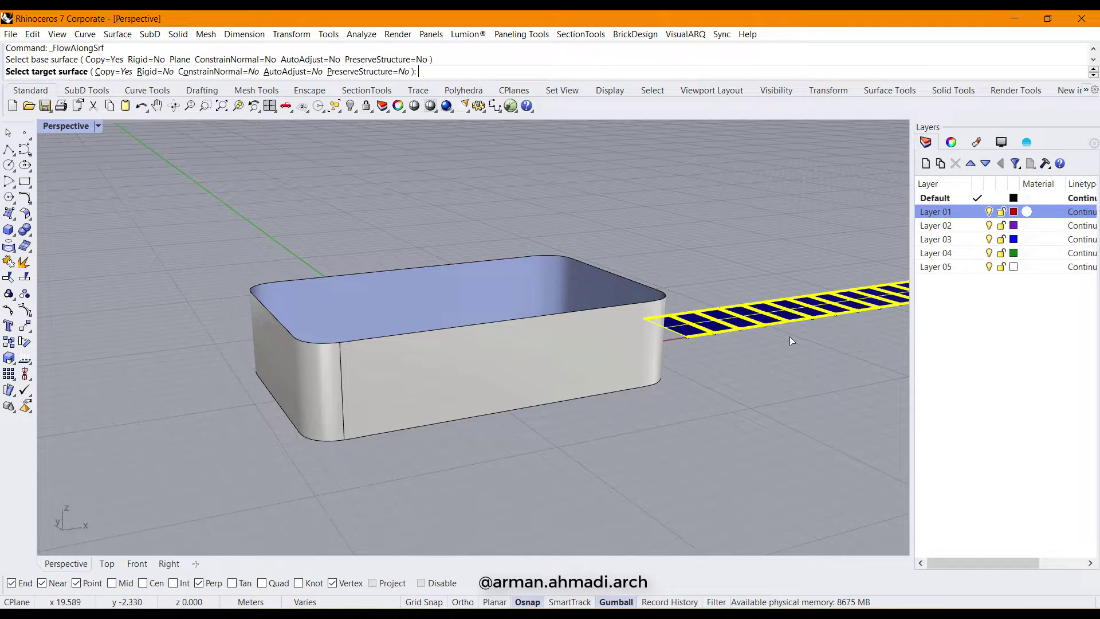
click(375, 407)
Examine the flowed panels around the wall from several sides and clear the selection
scroll(377, 455, down, 2)
scroll(377, 455, down, 7)
right_drag(459, 460, 555, 465)
scroll(459, 461, up, 8)
scroll(345, 414, down, 6)
right_drag(420, 422, 373, 445)
click(374, 446)
scroll(238, 423, up, 7)
right_drag(240, 428, 447, 381)
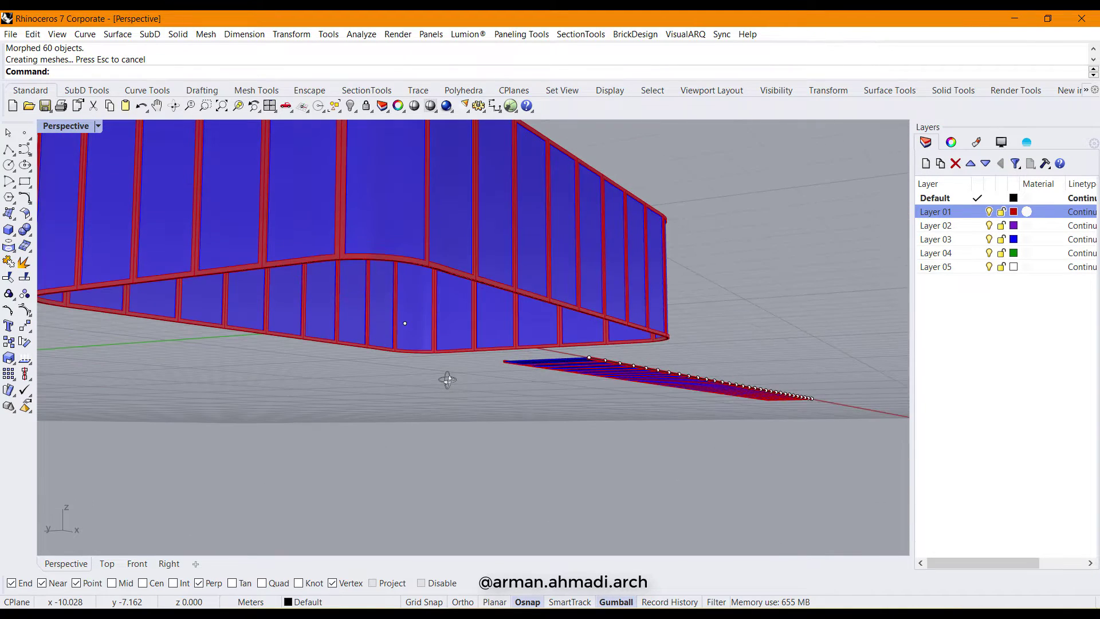
Offset the closed base curve of the wall outward with the ThroughPoint option, a short distance beyond the panels
scroll(373, 266, up, 3)
click(376, 253)
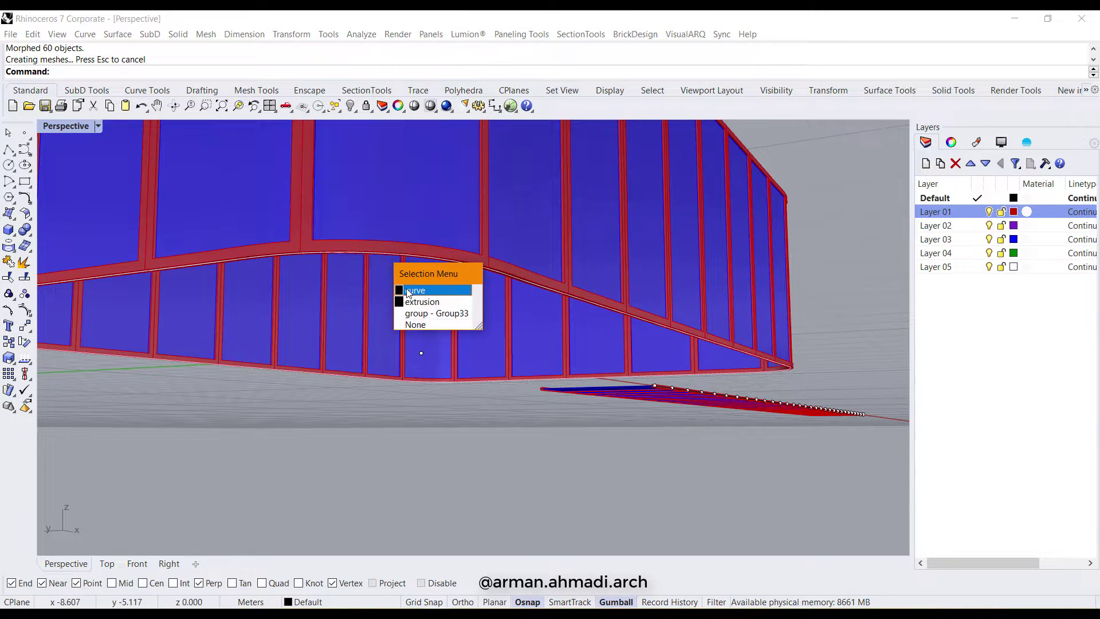
click(409, 291)
scroll(490, 301, down, 3)
right_drag(490, 301, 453, 403)
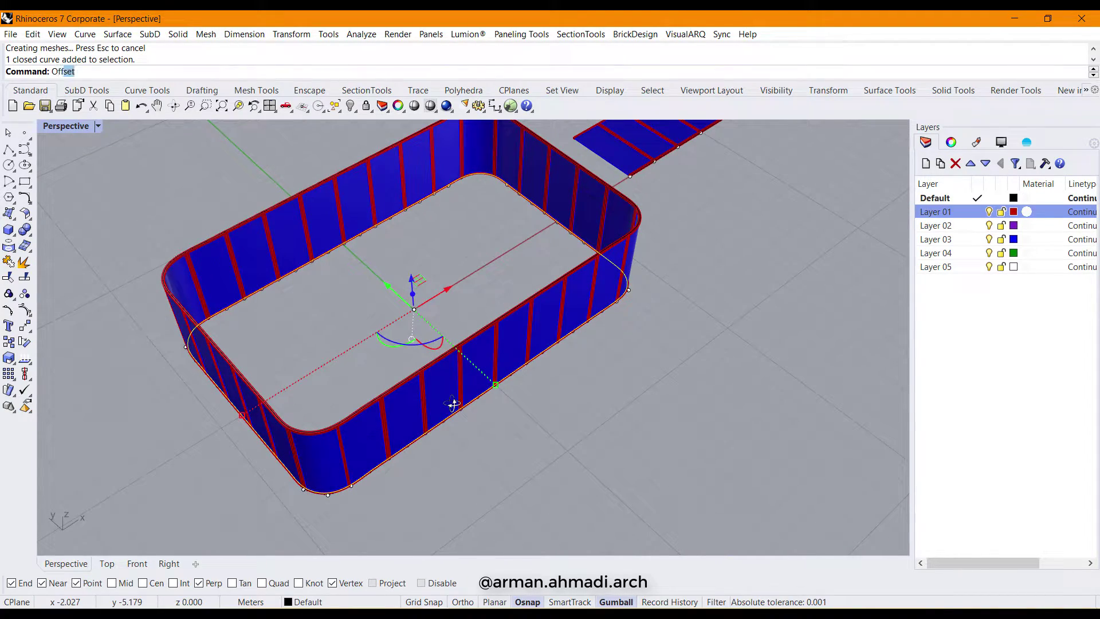
key(Return)
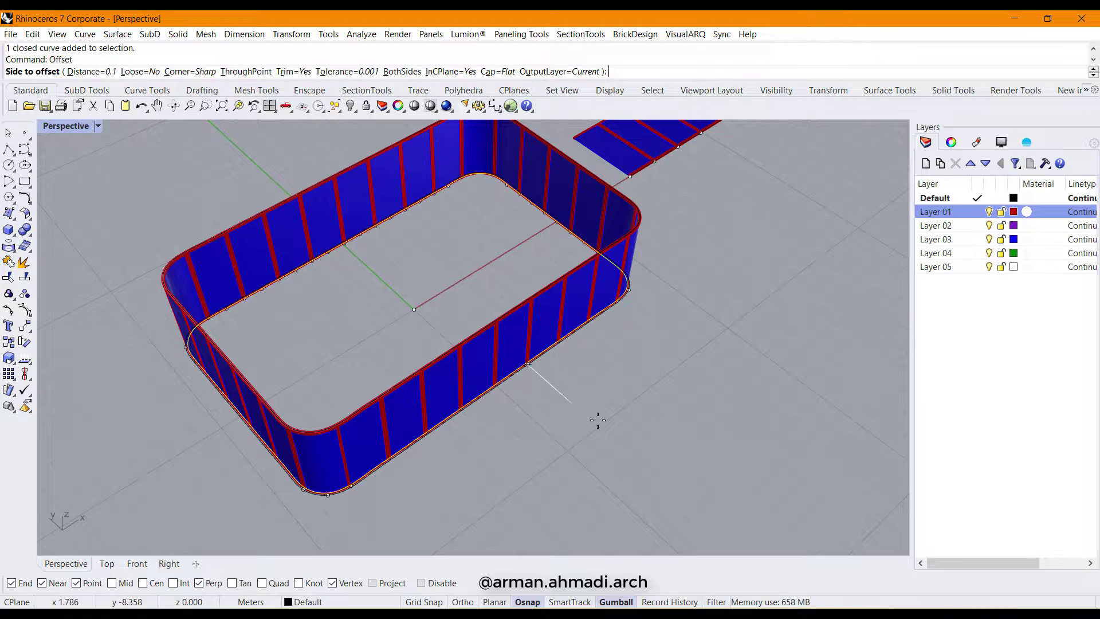
text(t)
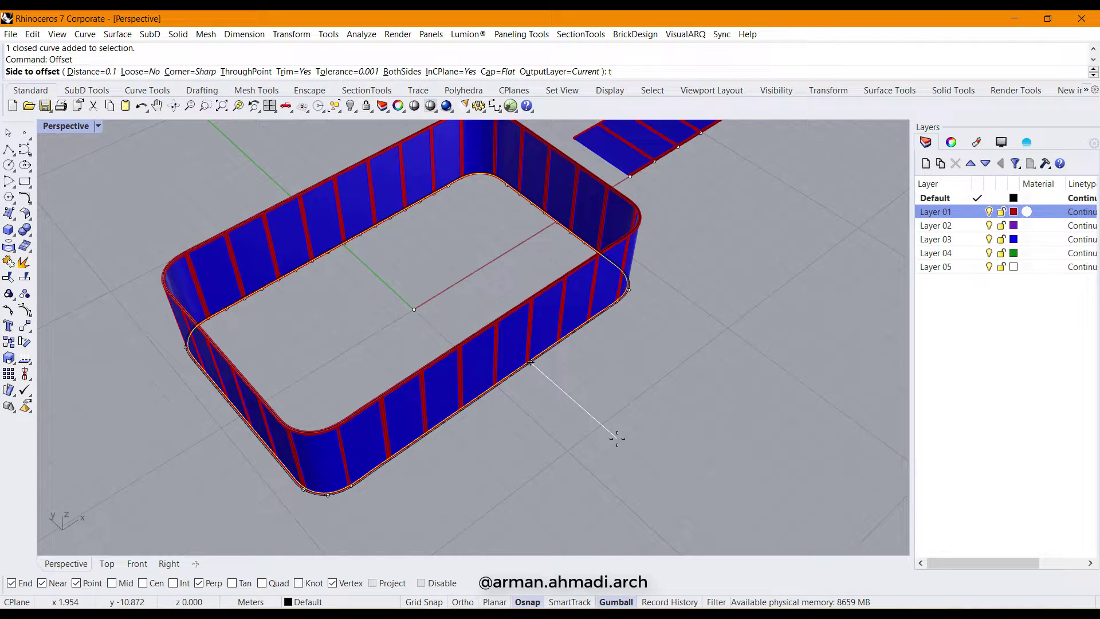
key(Return)
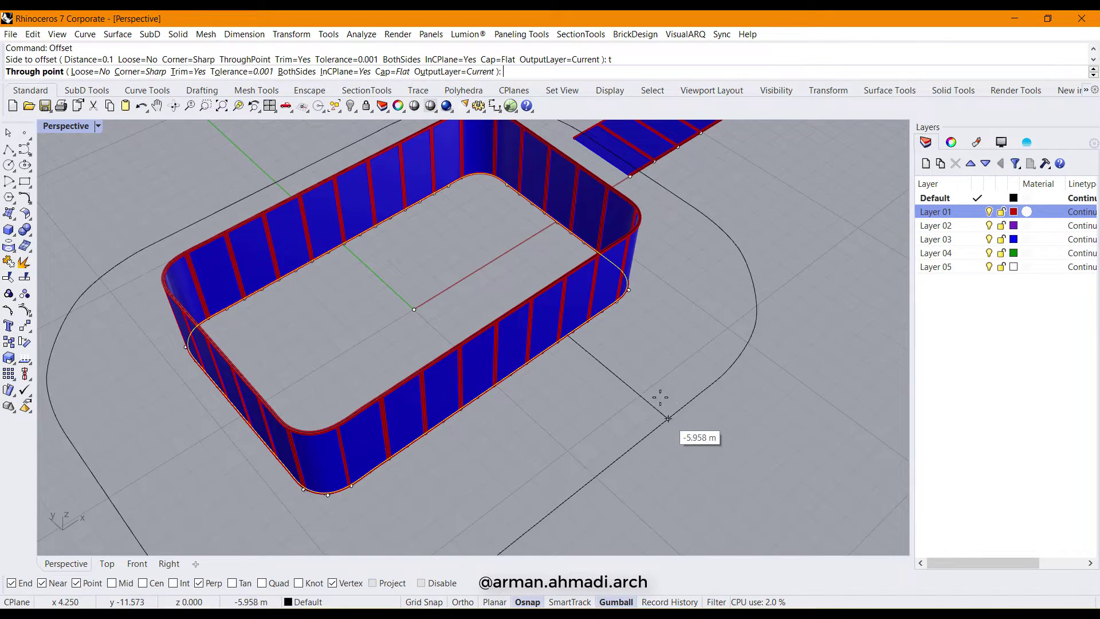
shift+right_drag(618, 327, 653, 326)
scroll(649, 323, up, 5)
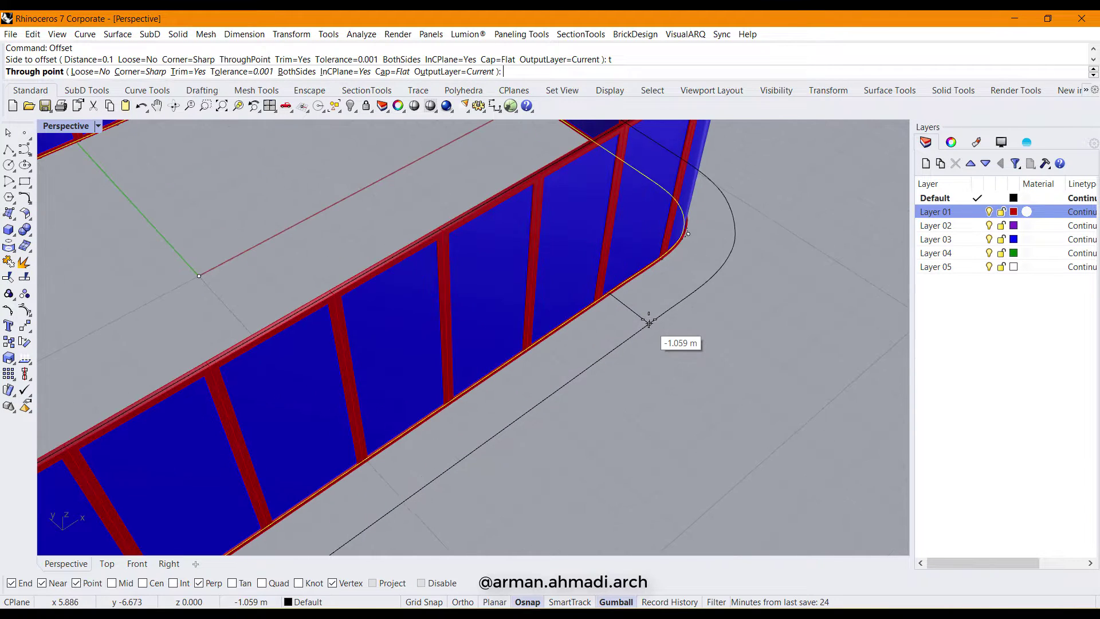
click(647, 293)
Extrude the offset curve downward as a solid slab about 0.41 m thick with BothSides set to No, and clear the selection
scroll(653, 308, down, 5)
scroll(648, 304, down, 4)
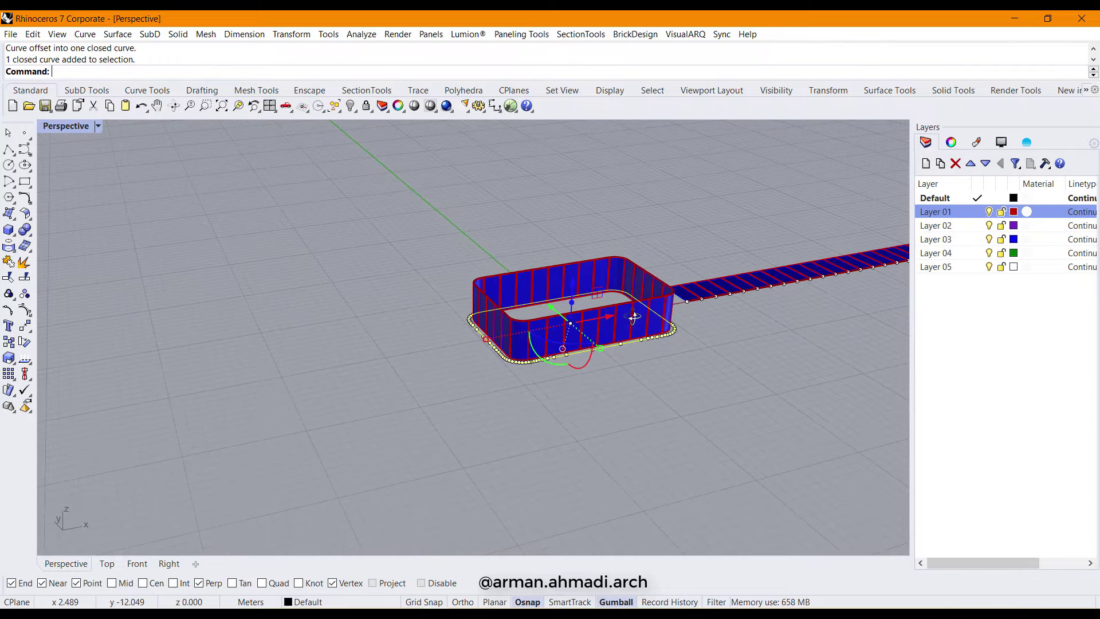
right_drag(634, 318, 640, 327)
key(Return)
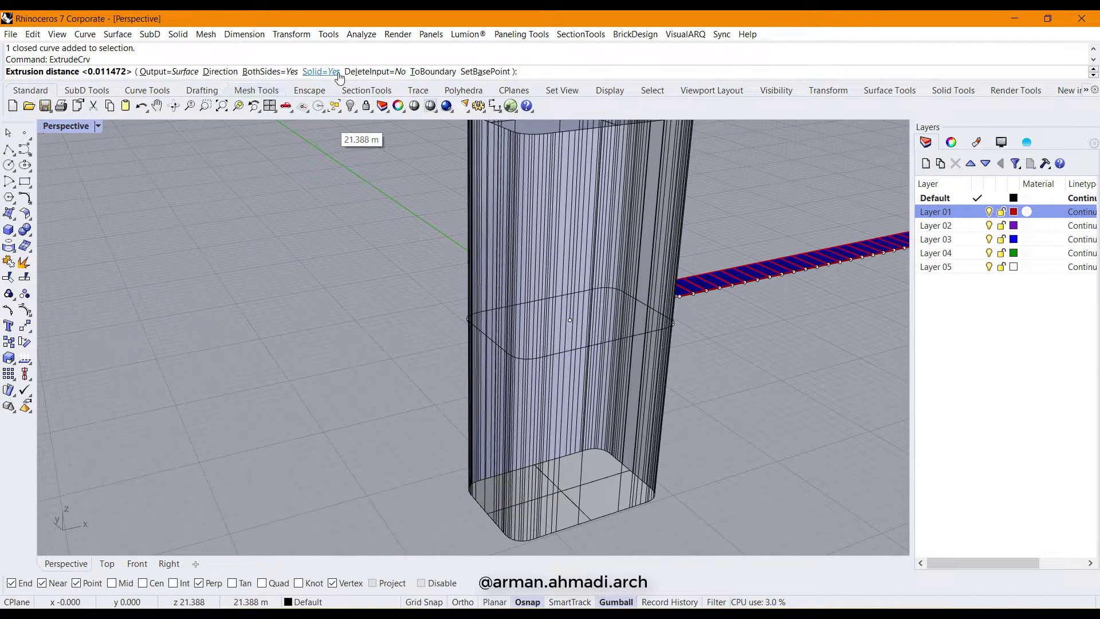
click(258, 72)
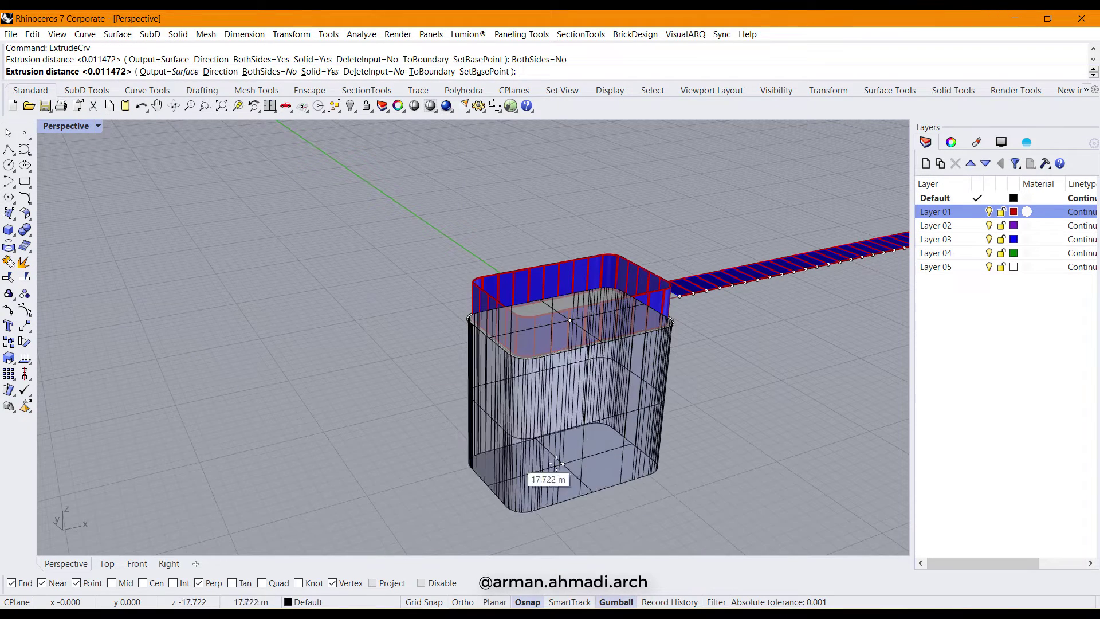
click(720, 340)
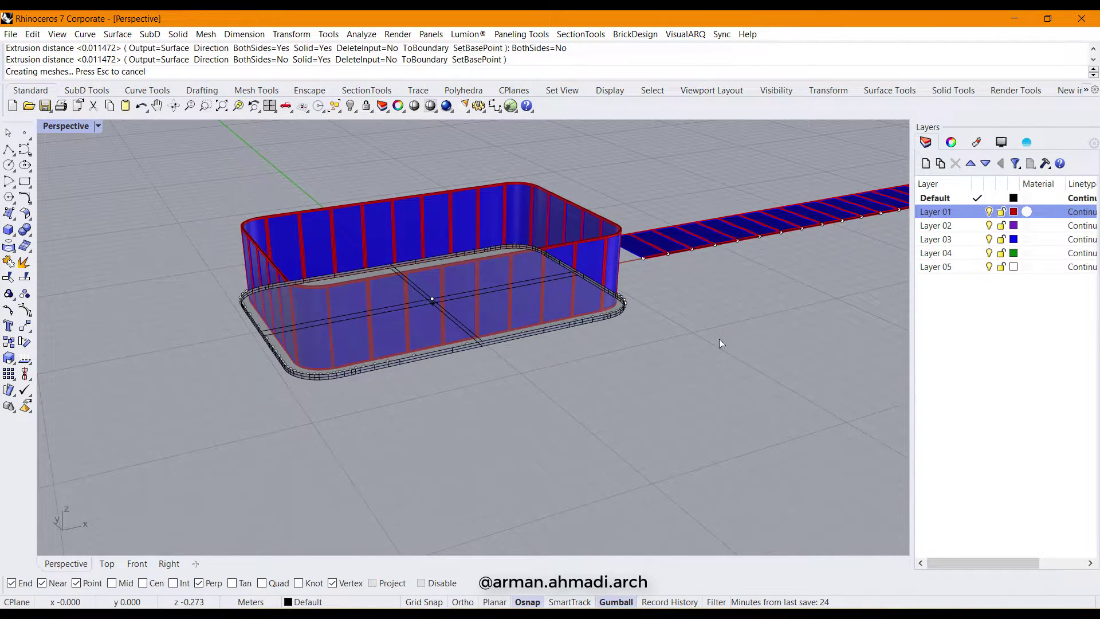
scroll(642, 371, down, 2)
right_drag(642, 367, 610, 398)
click(610, 399)
Select the flowed facade panels together with the slab extrusion and group them as one floor
scroll(539, 308, up, 6)
right_drag(539, 309, 498, 329)
scroll(368, 430, up, 4)
click(366, 430)
scroll(355, 444, down, 3)
scroll(334, 456, up, 3)
click(336, 460)
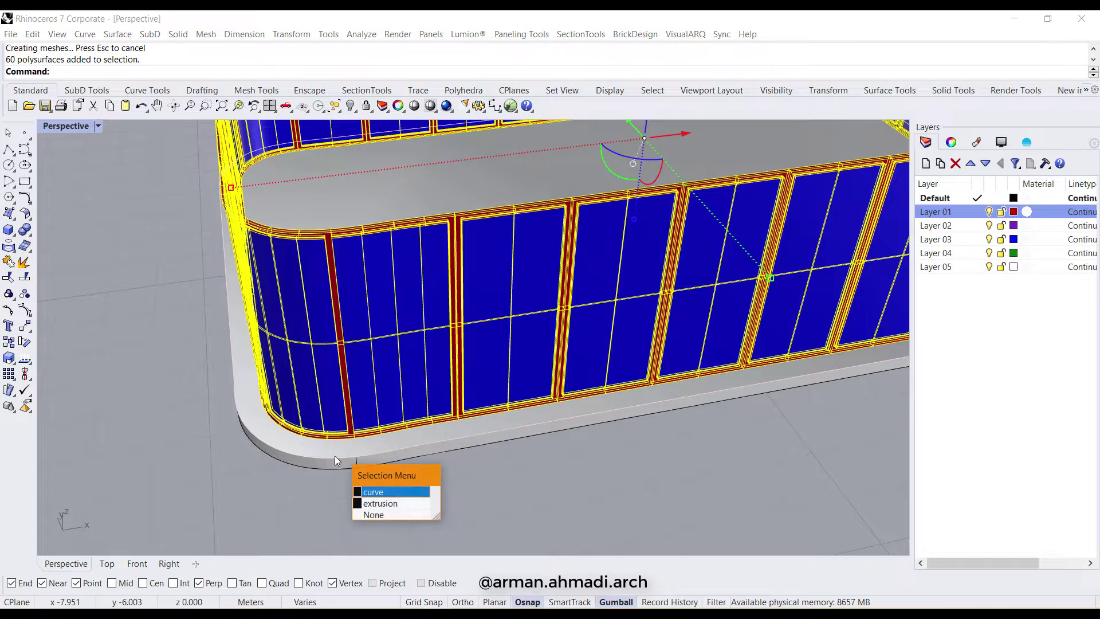
click(380, 503)
click(8, 278)
scroll(400, 508, down, 9)
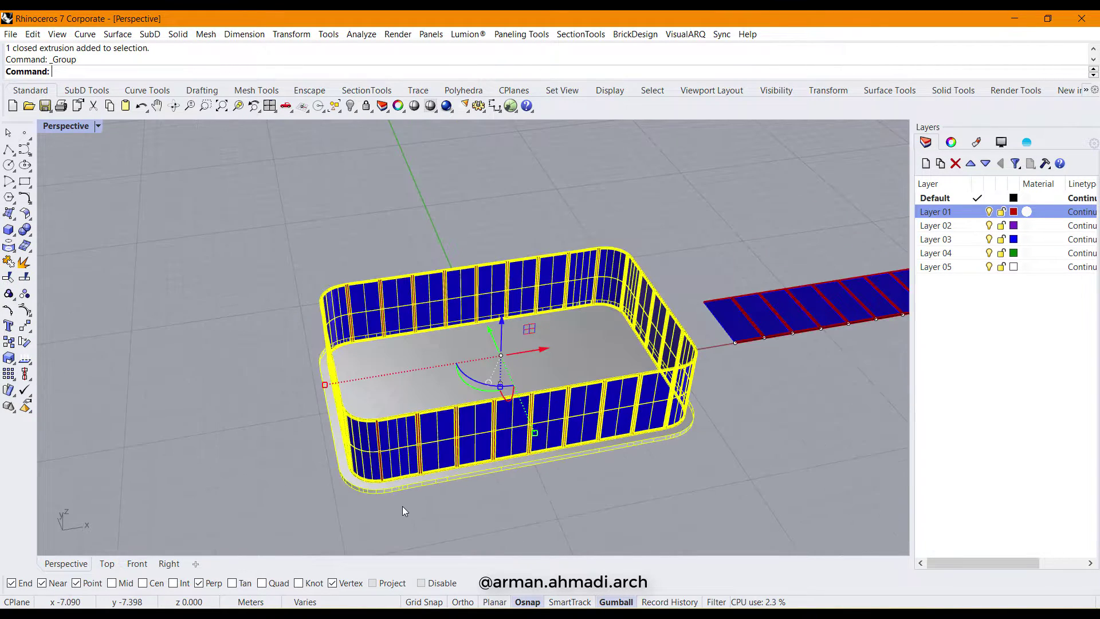
mouse_move(395, 512)
right_down()
mouse_move(432, 485)
mouse_move(487, 485)
mouse_move(395, 526)
right_up()
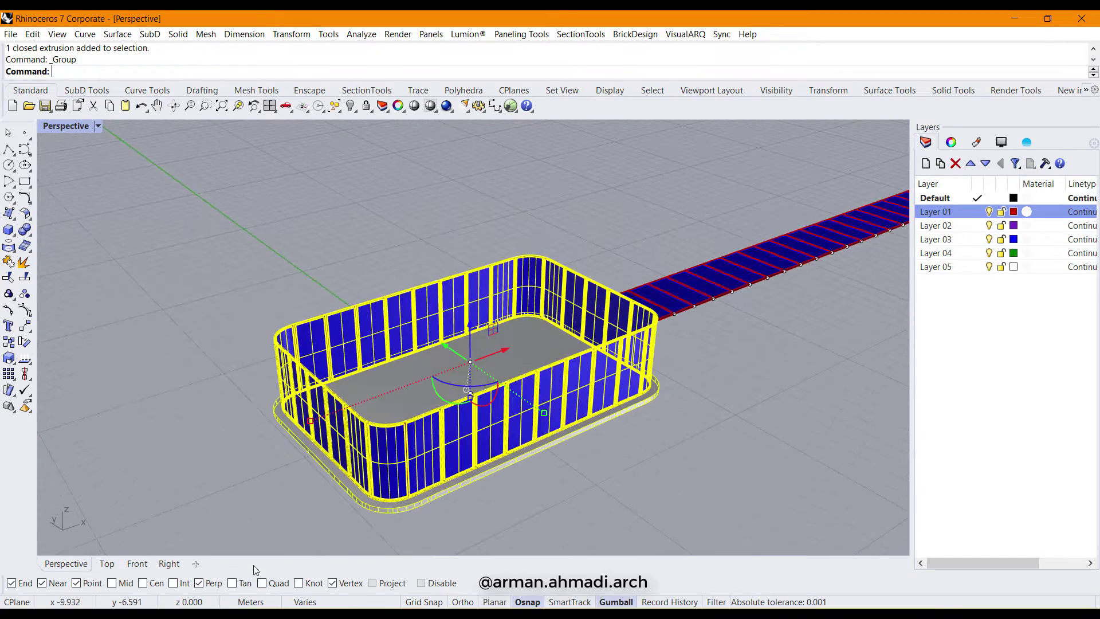
Try to linear-array the floor group upward as 10 items in the Front view, spaced from the slab's underside to the panels' upper edge with Project snapping
click(136, 564)
scroll(342, 436, up, 2)
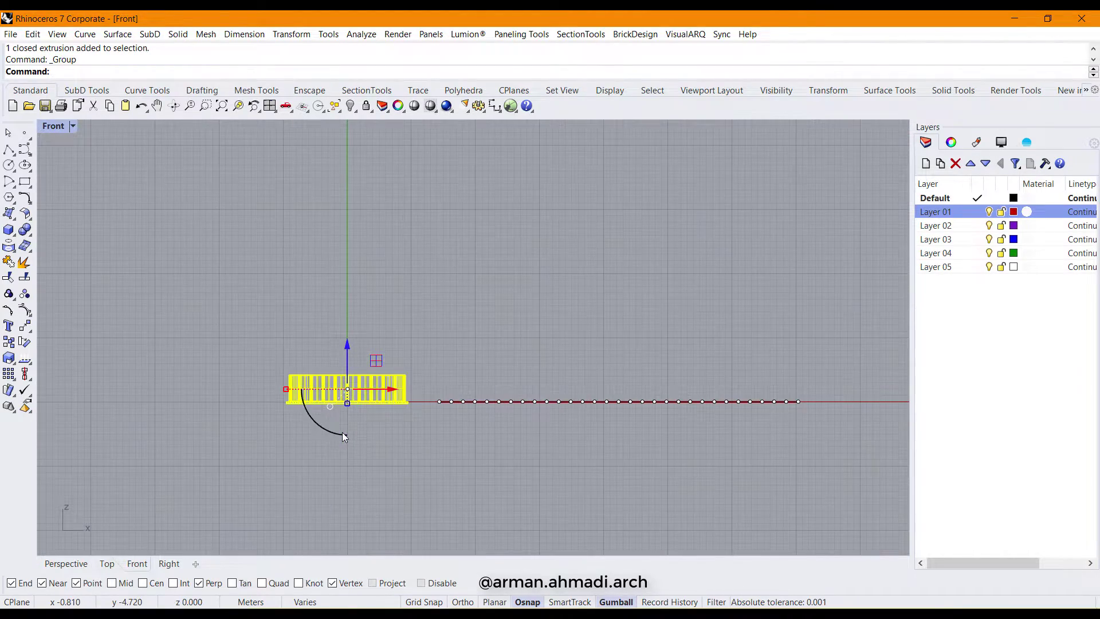
scroll(342, 436, up, 3)
scroll(342, 432, up, 2)
right_drag(356, 376, 390, 432)
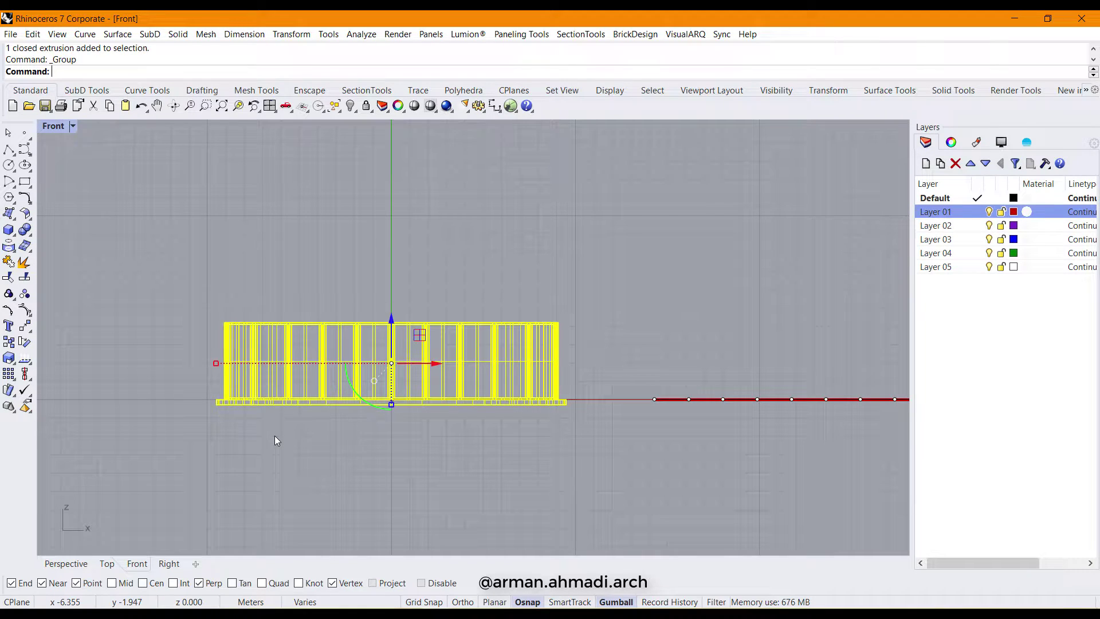
click(13, 381)
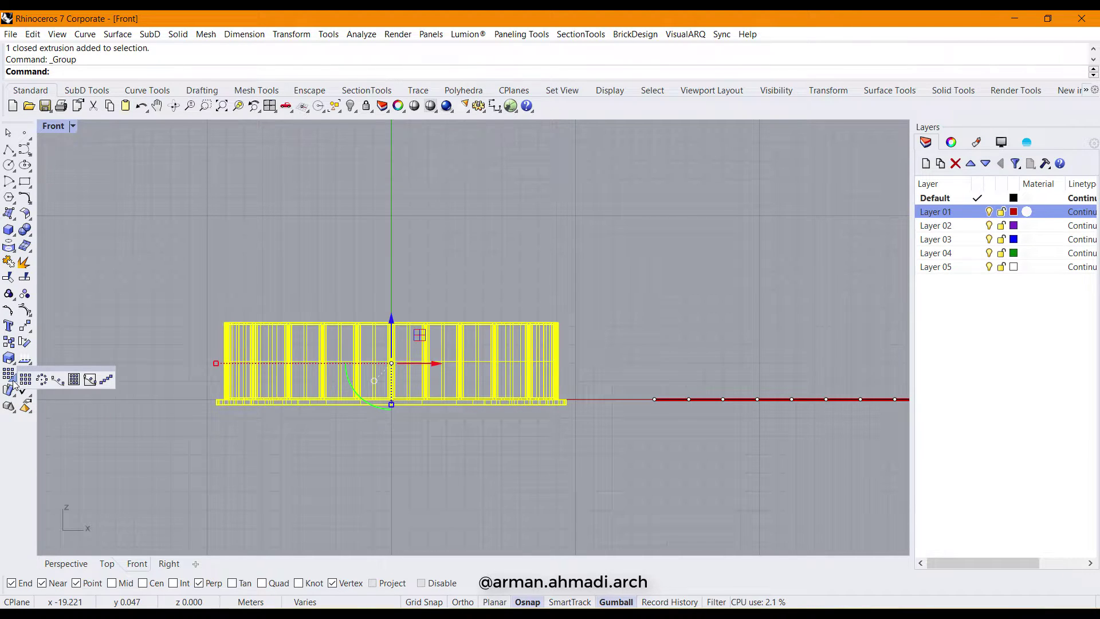
click(106, 380)
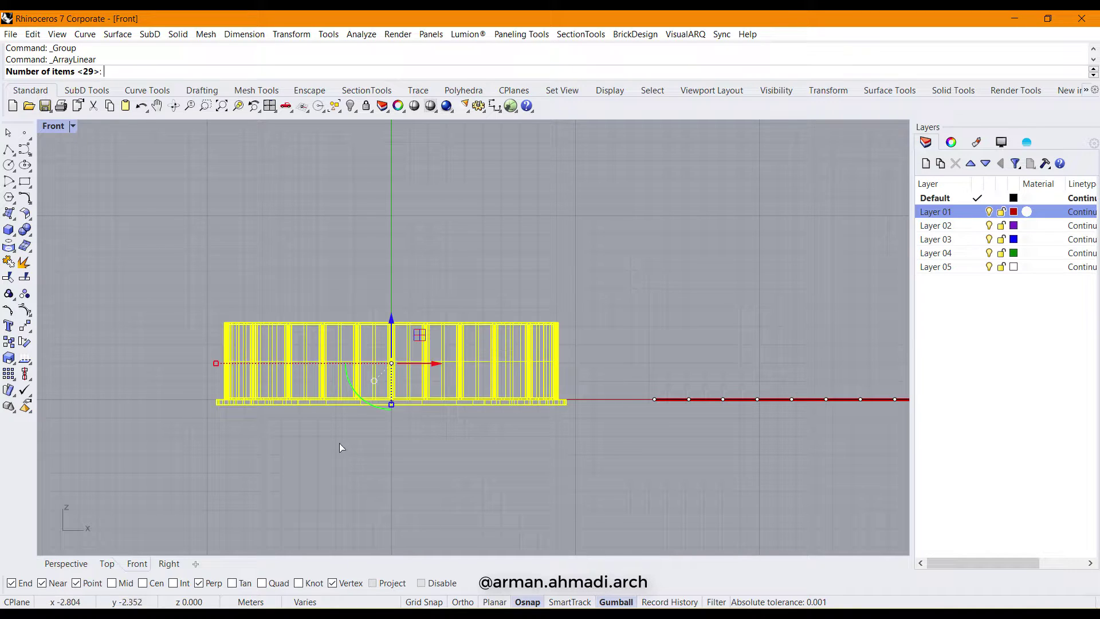
scroll(340, 441, down, 2)
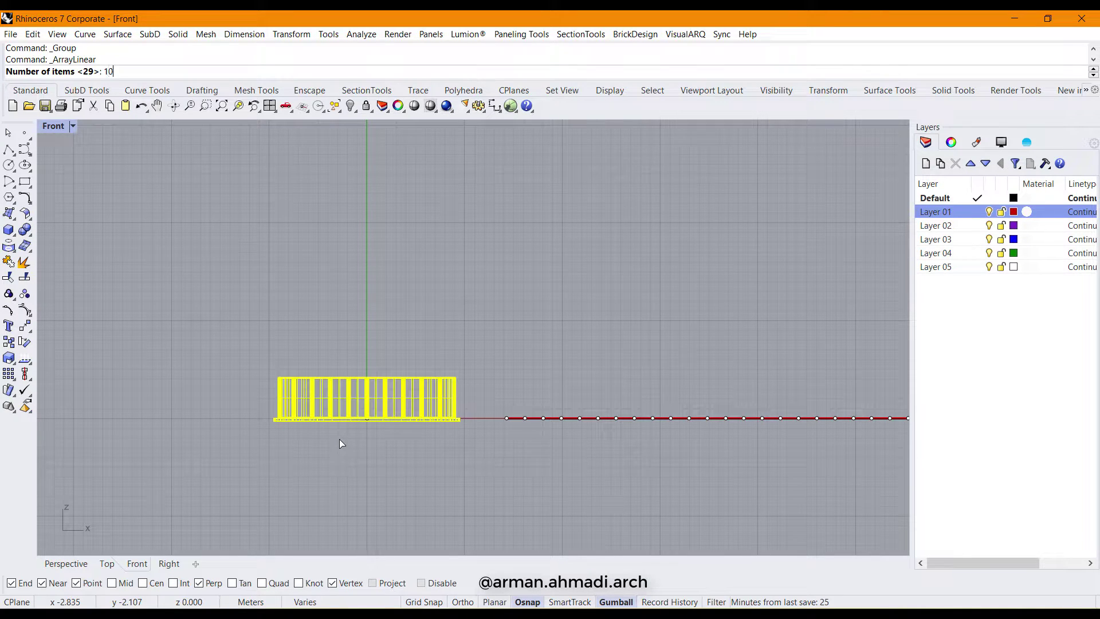
key(Return)
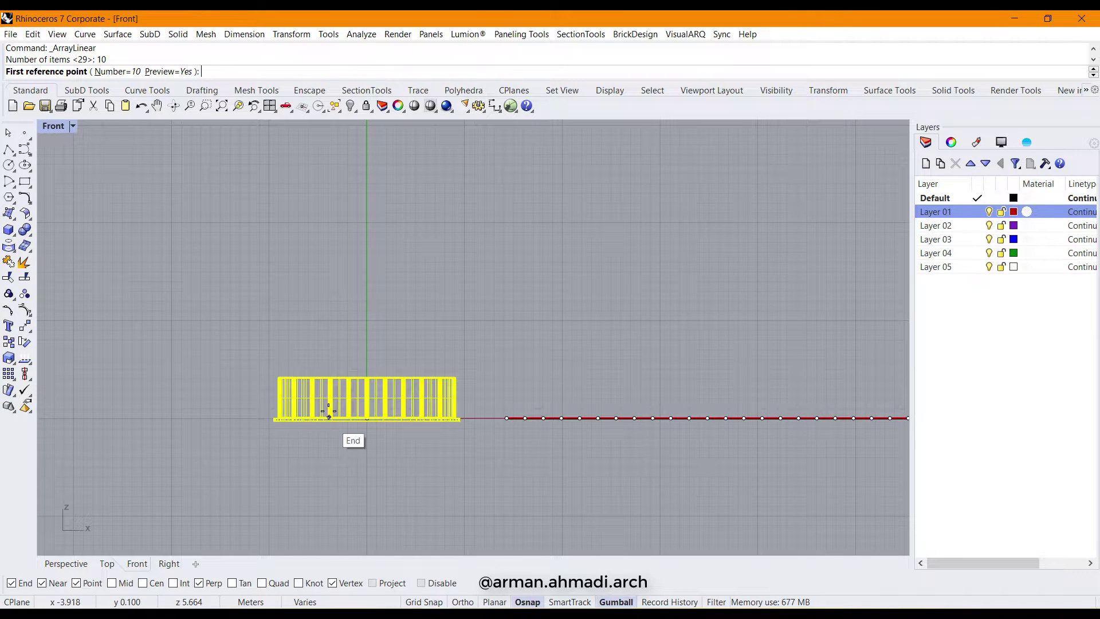
scroll(340, 441, up, 5)
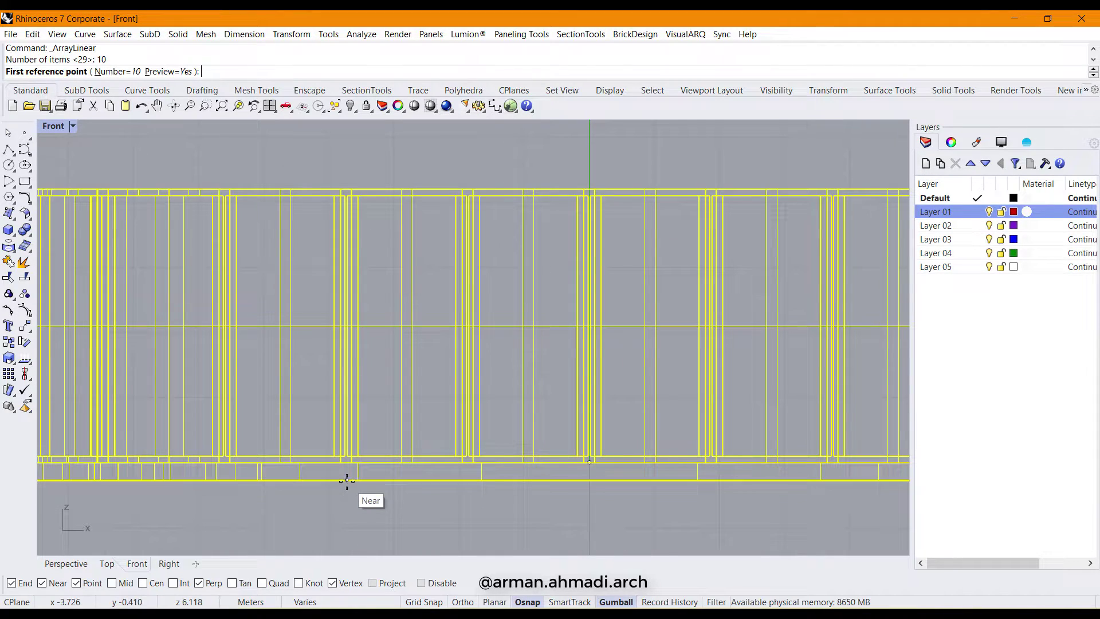
click(347, 480)
scroll(346, 480, down, 5)
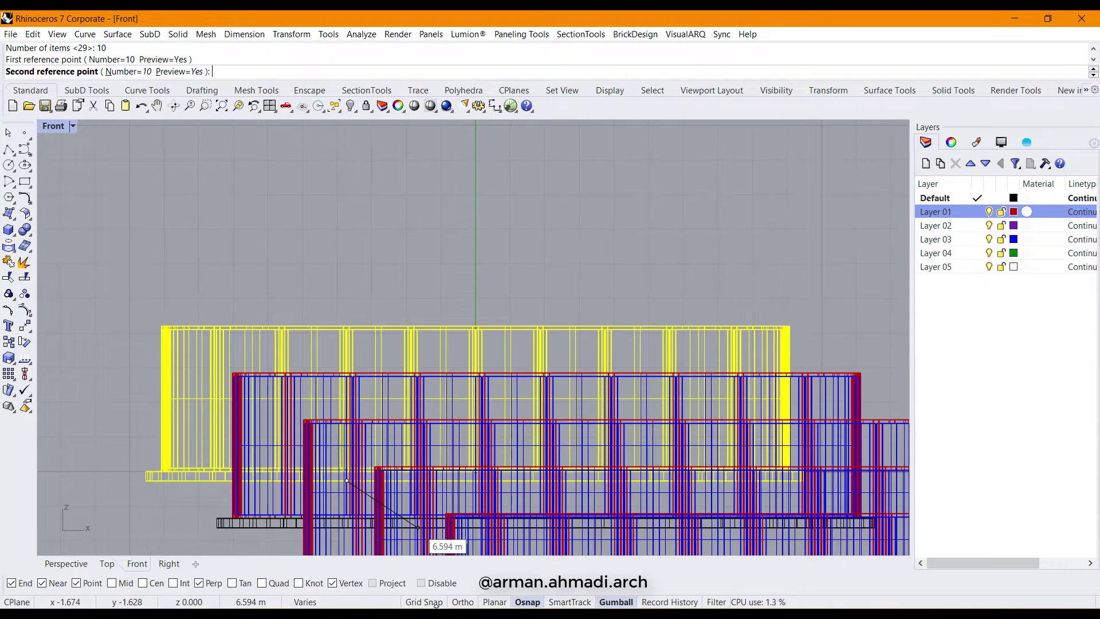
click(381, 584)
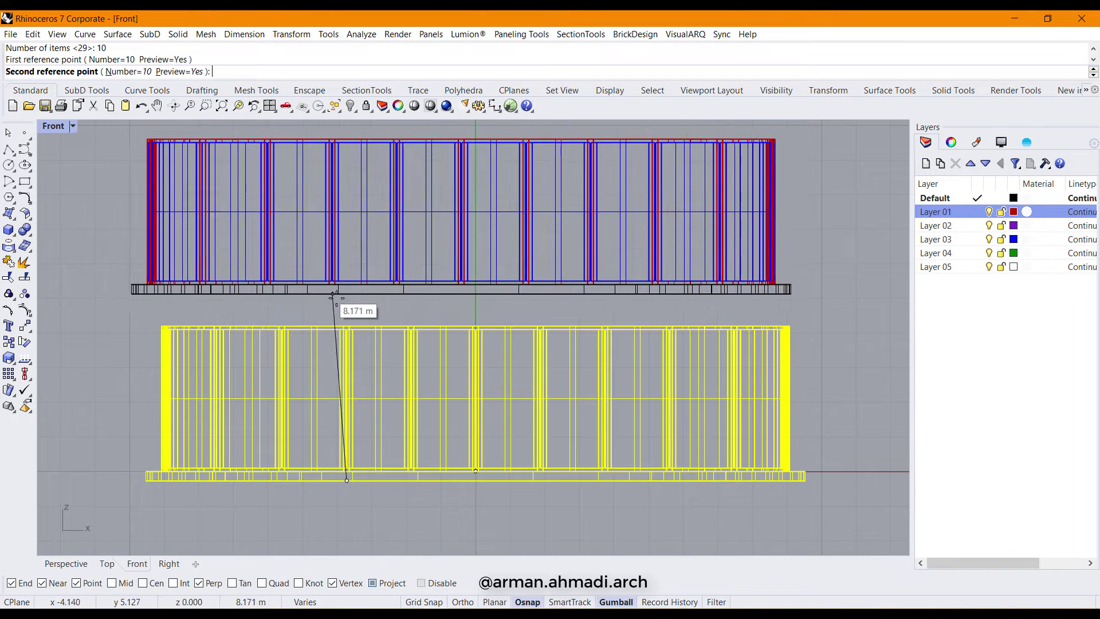
click(349, 325)
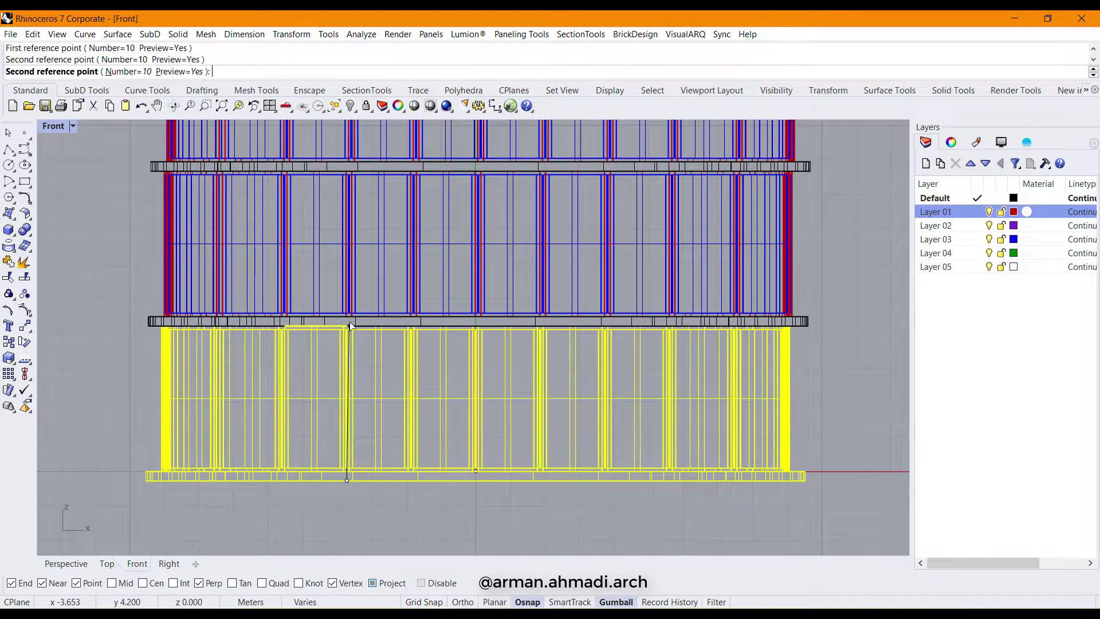
Check the alignment of the stacked floors and undo the linear array
scroll(349, 326, down, 10)
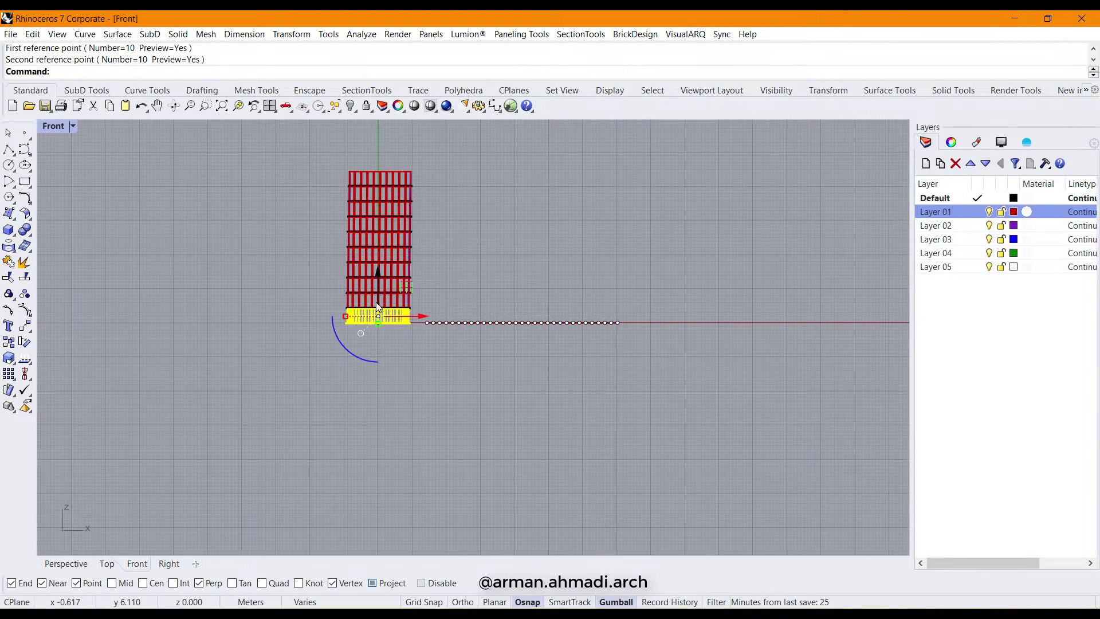
right_drag(277, 273, 287, 352)
scroll(299, 372, up, 4)
scroll(299, 369, down, 5)
scroll(300, 366, up, 5)
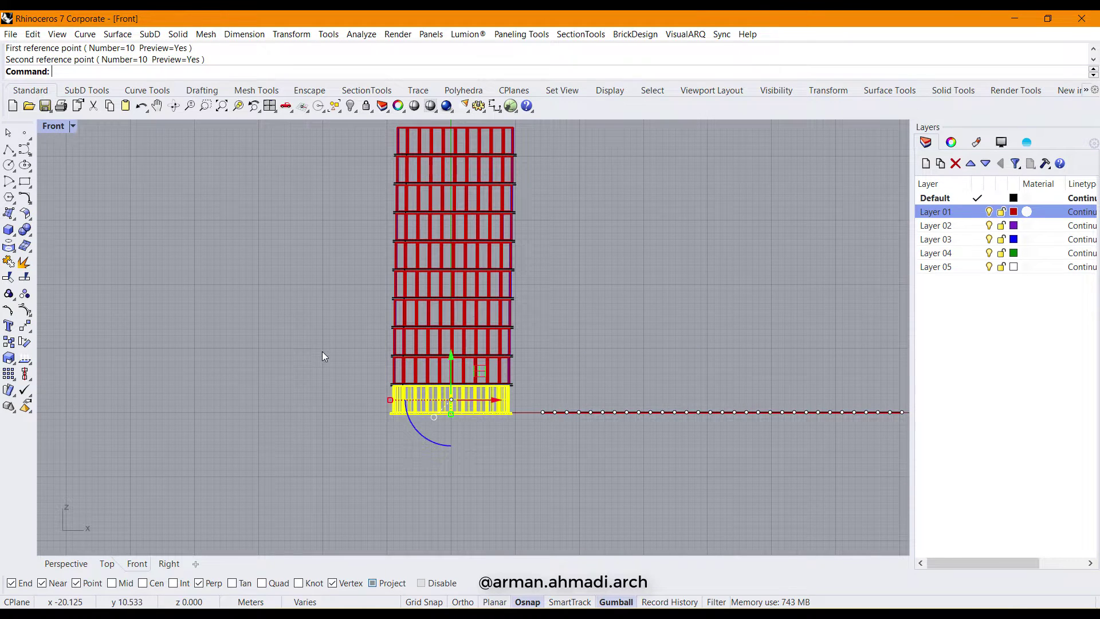
key(ctrl+z)
scroll(412, 412, up, 5)
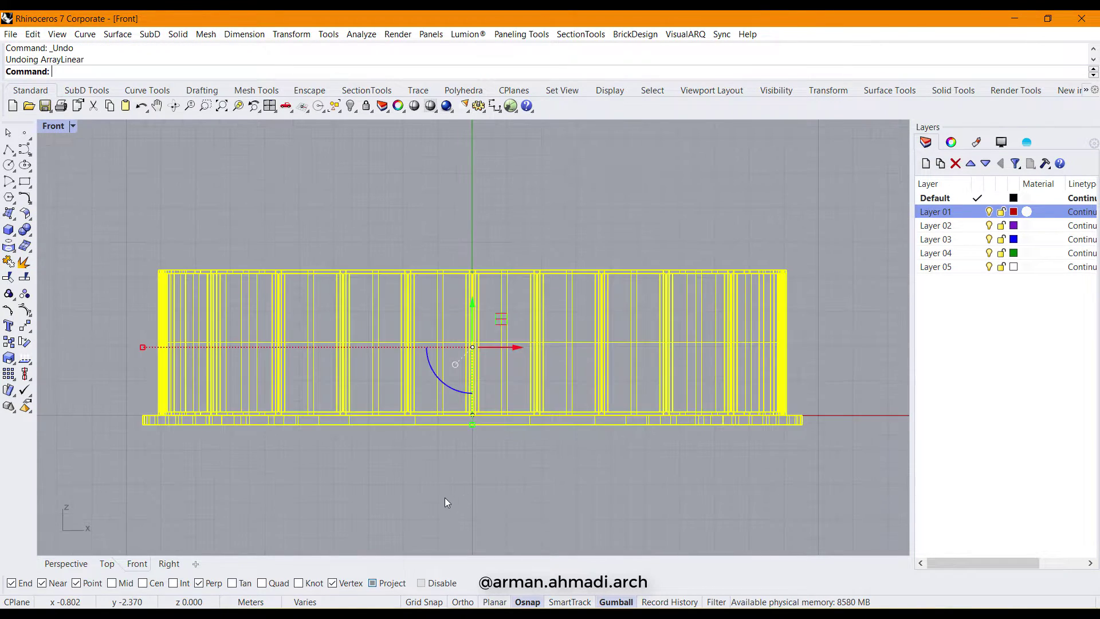
Linear-array the floor group upward as 20 items, spaced about 4.49 m from the panels' lower edge in the Right view with Ortho on
key(Return)
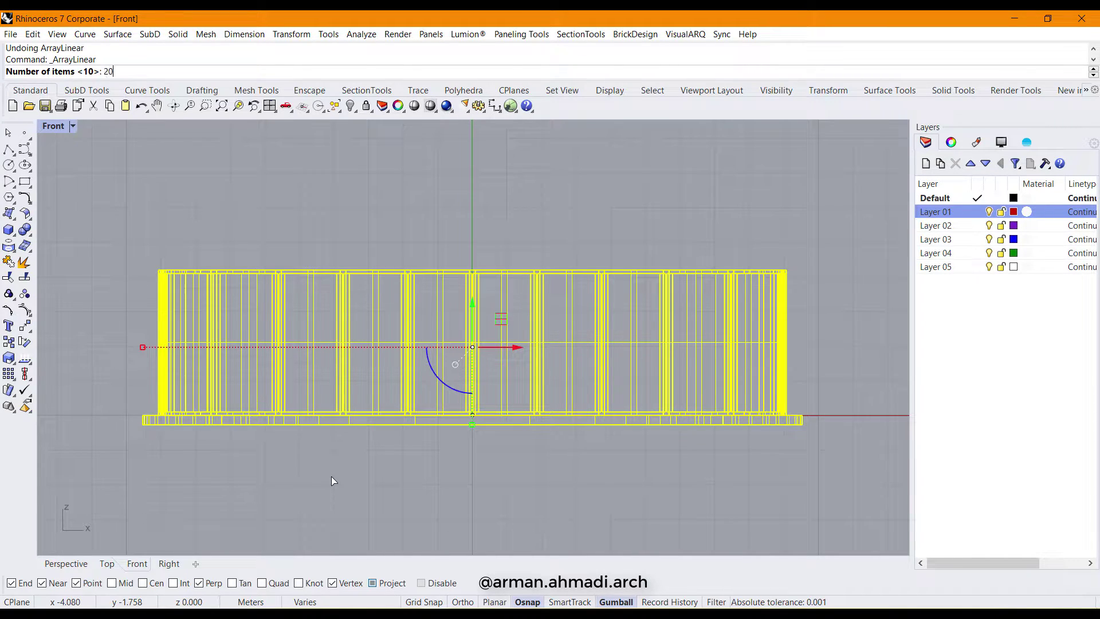
key(Return)
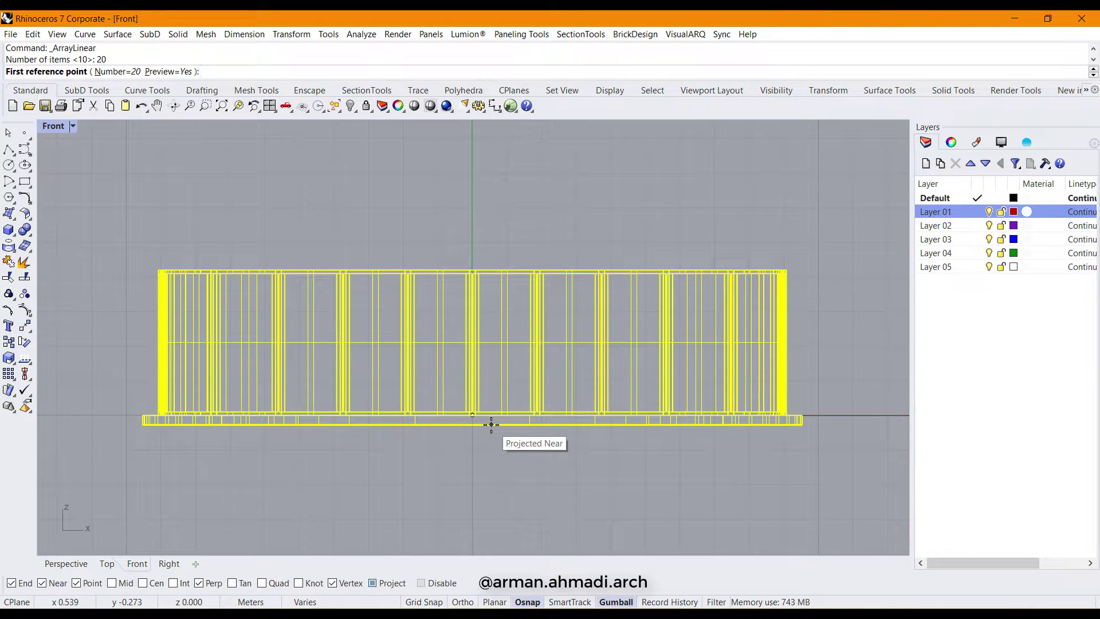
scroll(491, 424, up, 10)
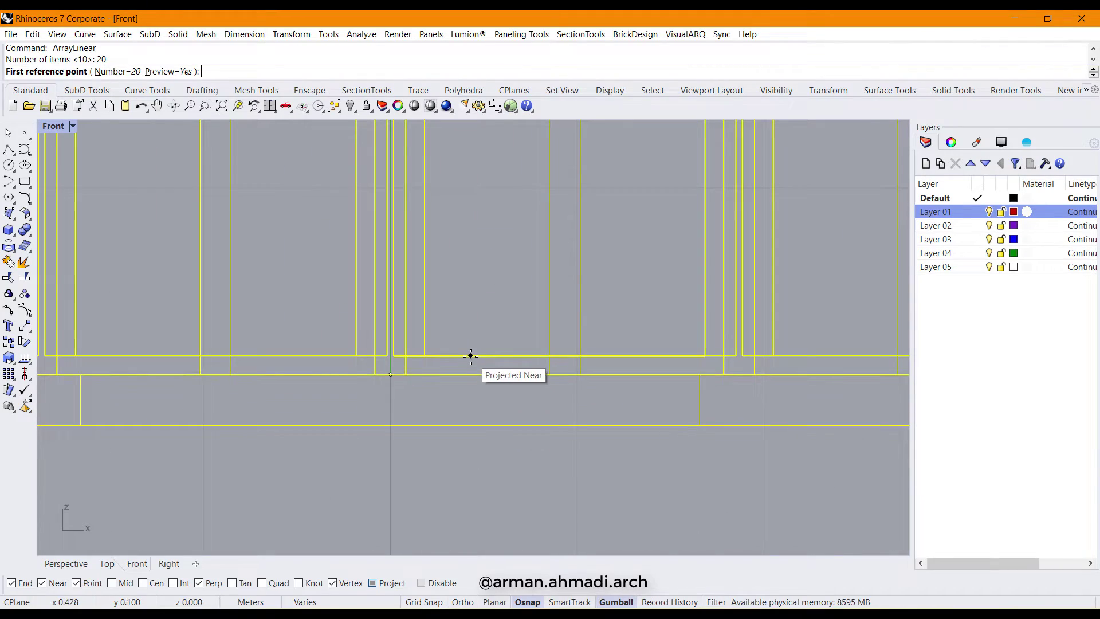
click(55, 563)
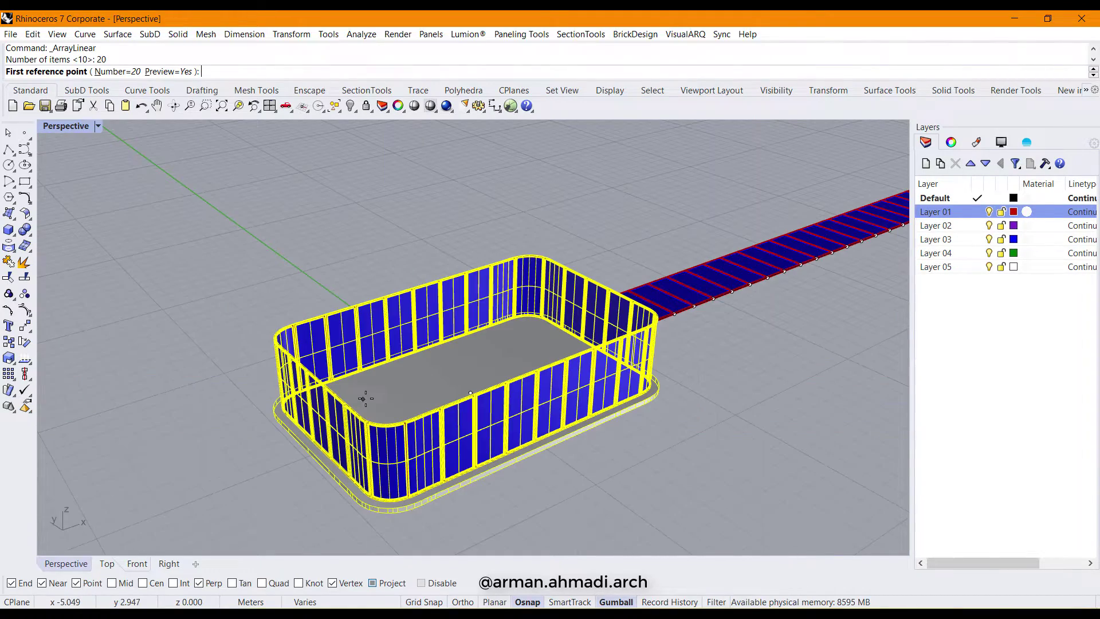
scroll(489, 461, up, 5)
scroll(458, 462, down, 5)
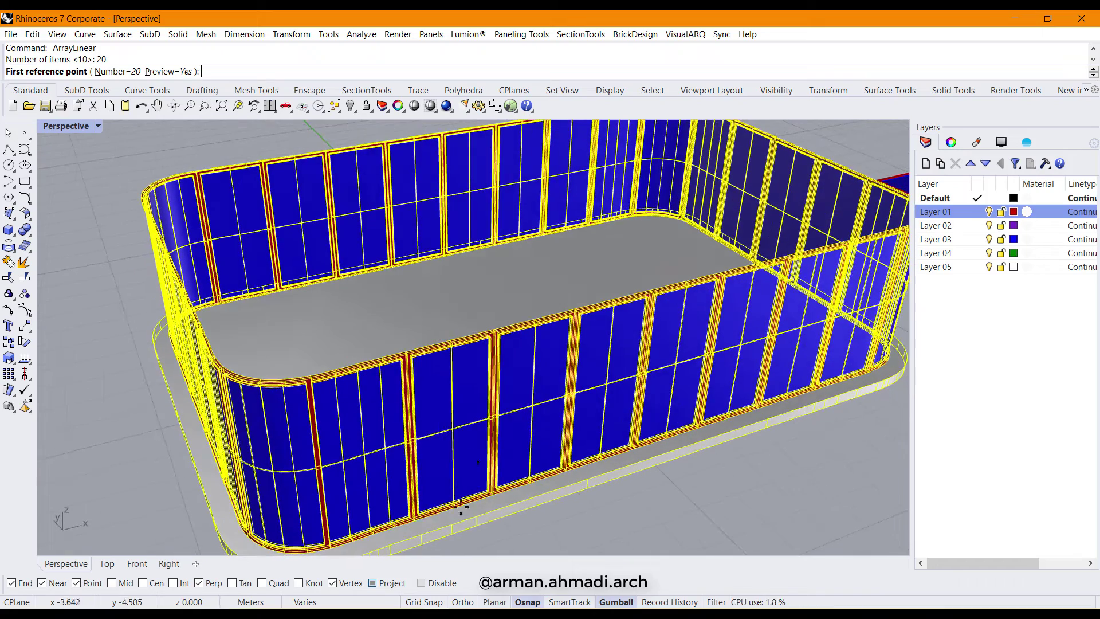
scroll(440, 522, up, 8)
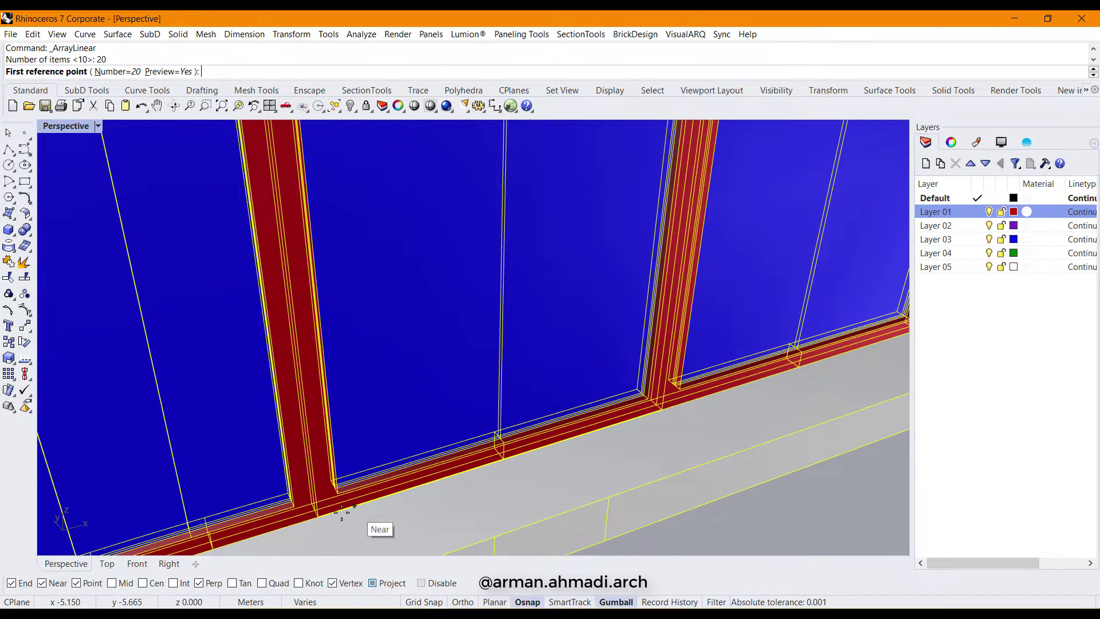
click(314, 506)
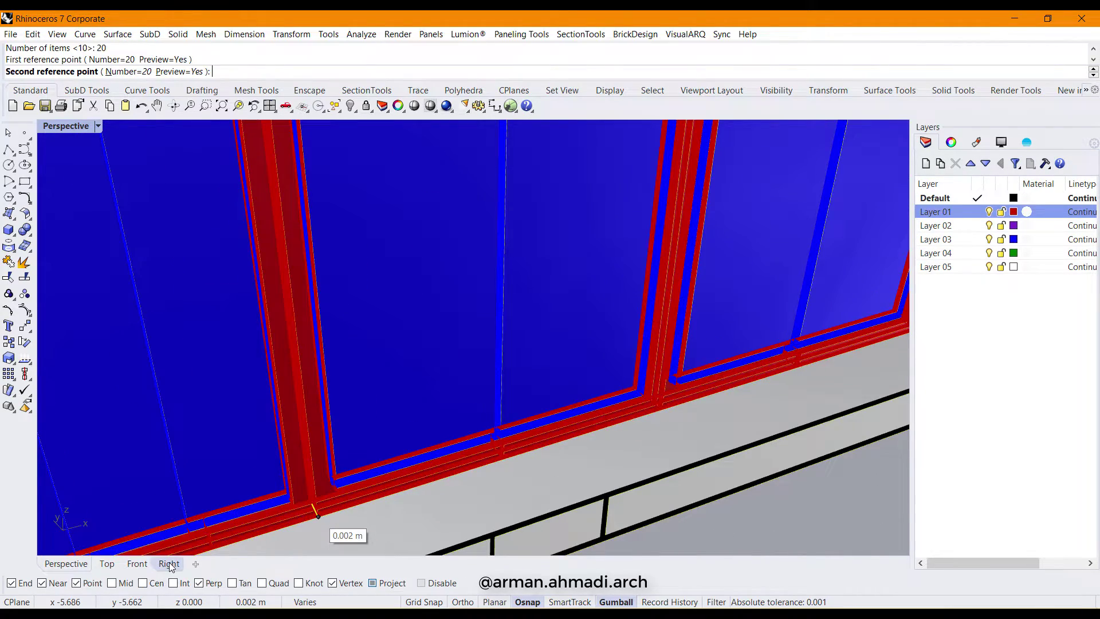
click(169, 563)
scroll(442, 261, up, 8)
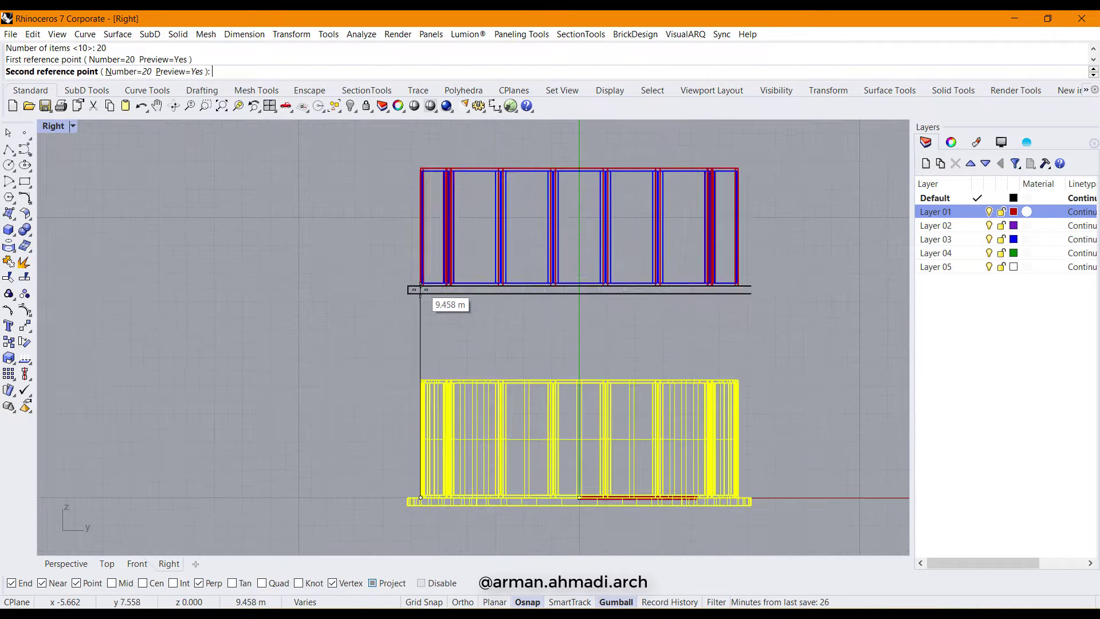
scroll(424, 343, down, 3)
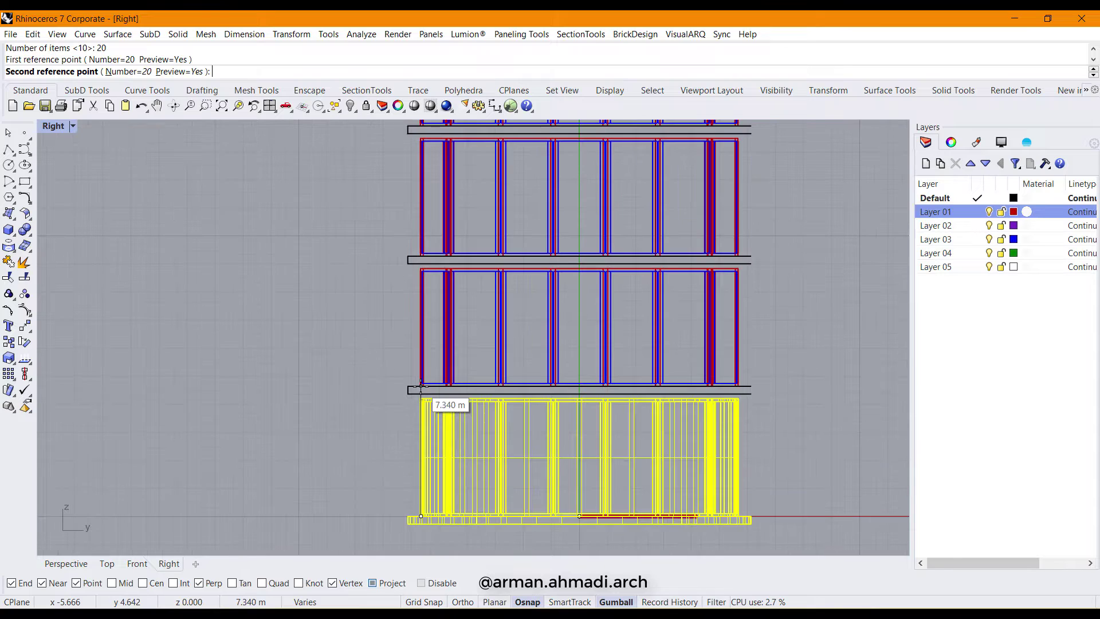
scroll(421, 386, up, 5)
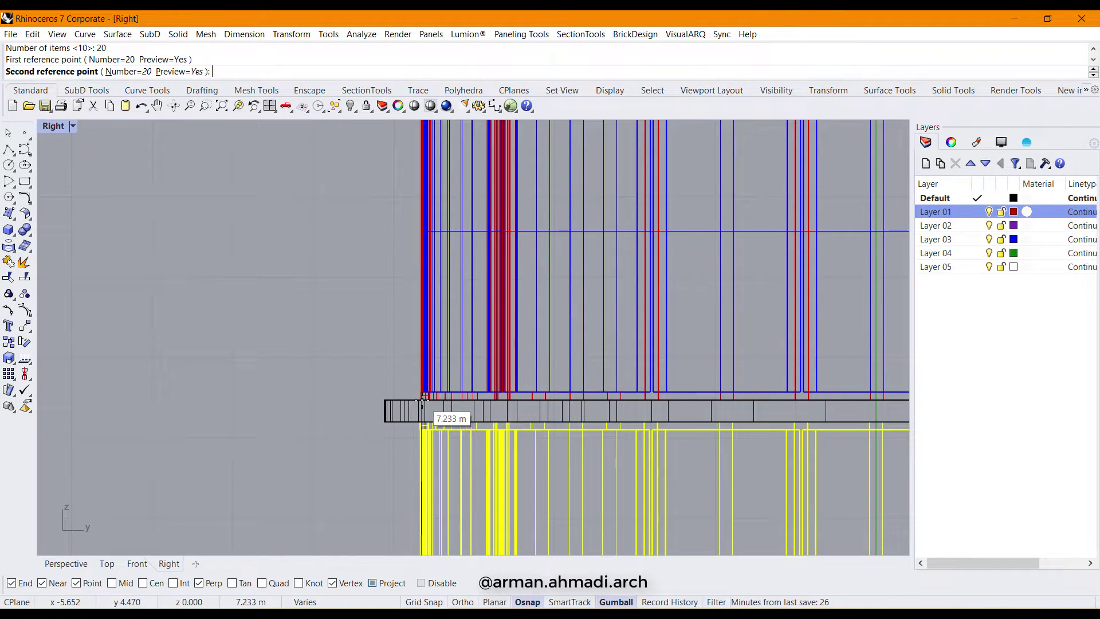
key(F8)
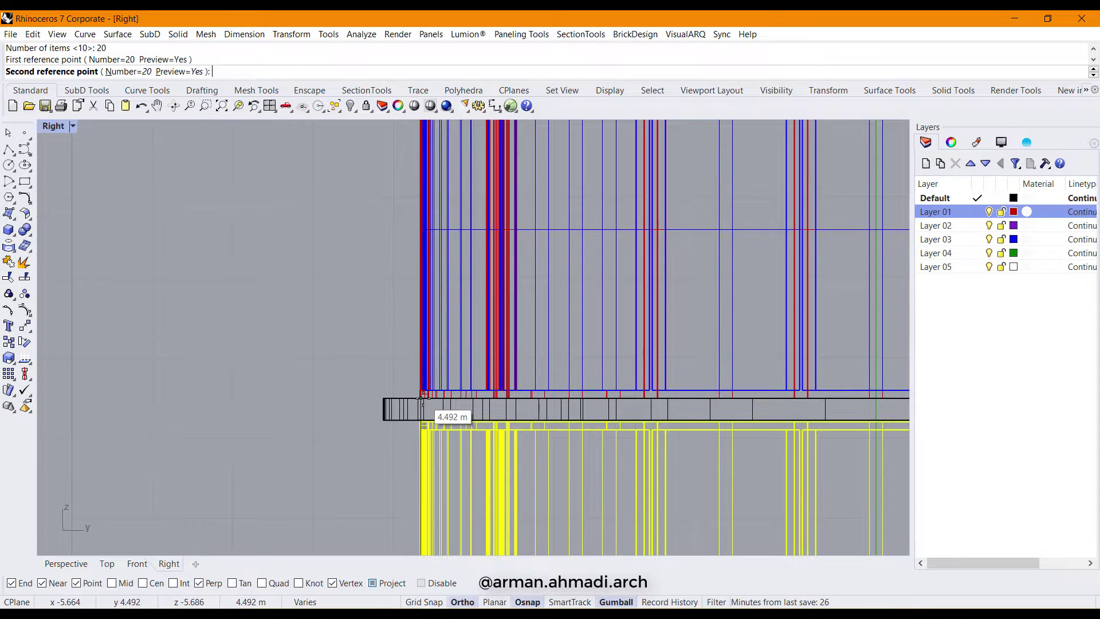
click(423, 401)
scroll(423, 401, down, 5)
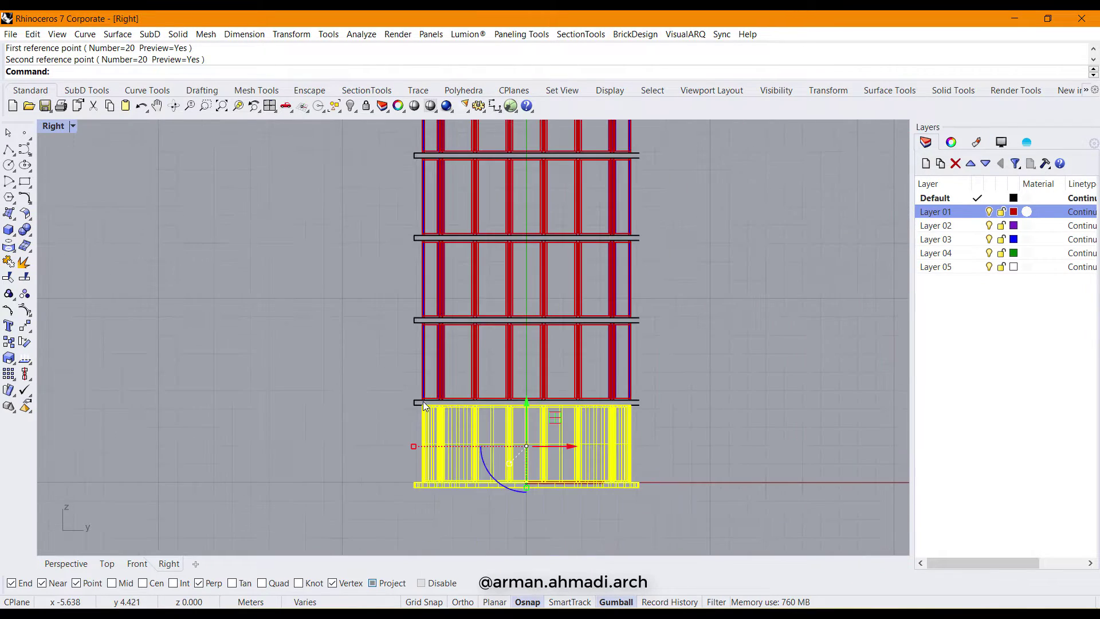
Clear the selection and examine the stacked floors in Perspective from the tower's base to its open top storey
scroll(423, 401, down, 5)
click(66, 563)
scroll(345, 427, down, 6)
scroll(401, 435, down, 3)
click(414, 500)
scroll(458, 470, down, 5)
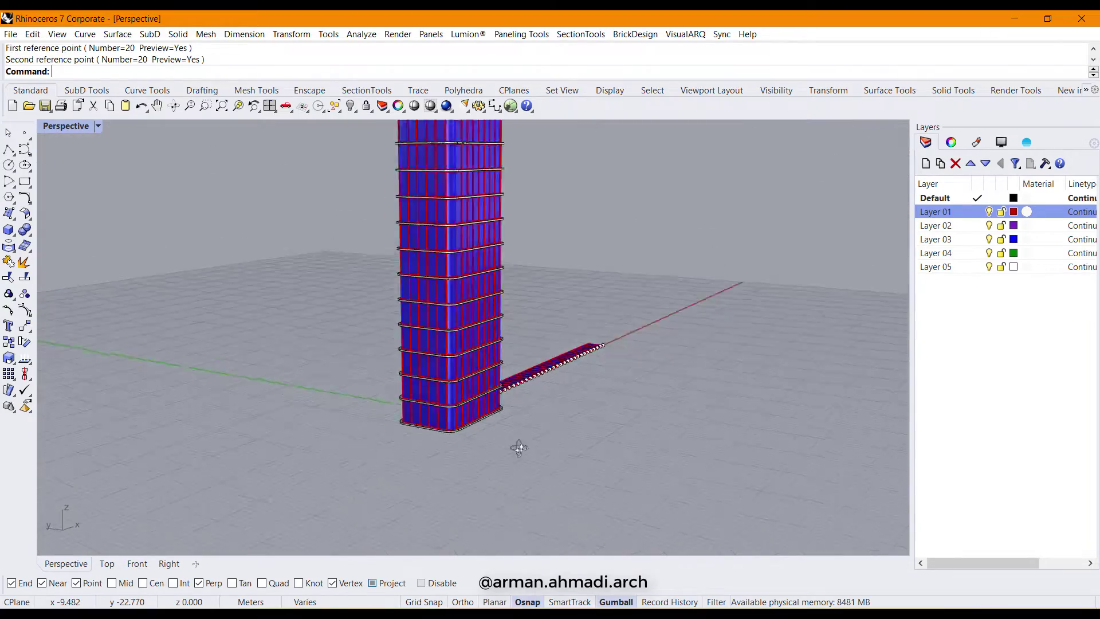
mouse_move(480, 458)
right_down()
mouse_move(368, 426)
mouse_move(487, 453)
right_up()
scroll(411, 218, up, 12)
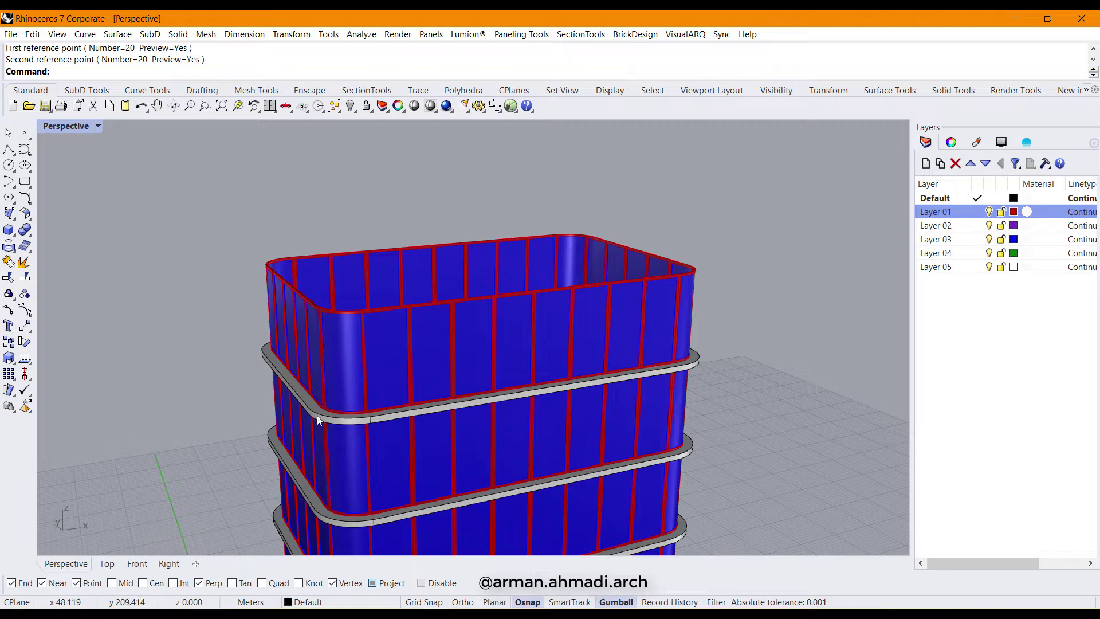
scroll(498, 344, down, 20)
shift+right_drag(551, 385, 500, 316)
scroll(518, 328, up, 10)
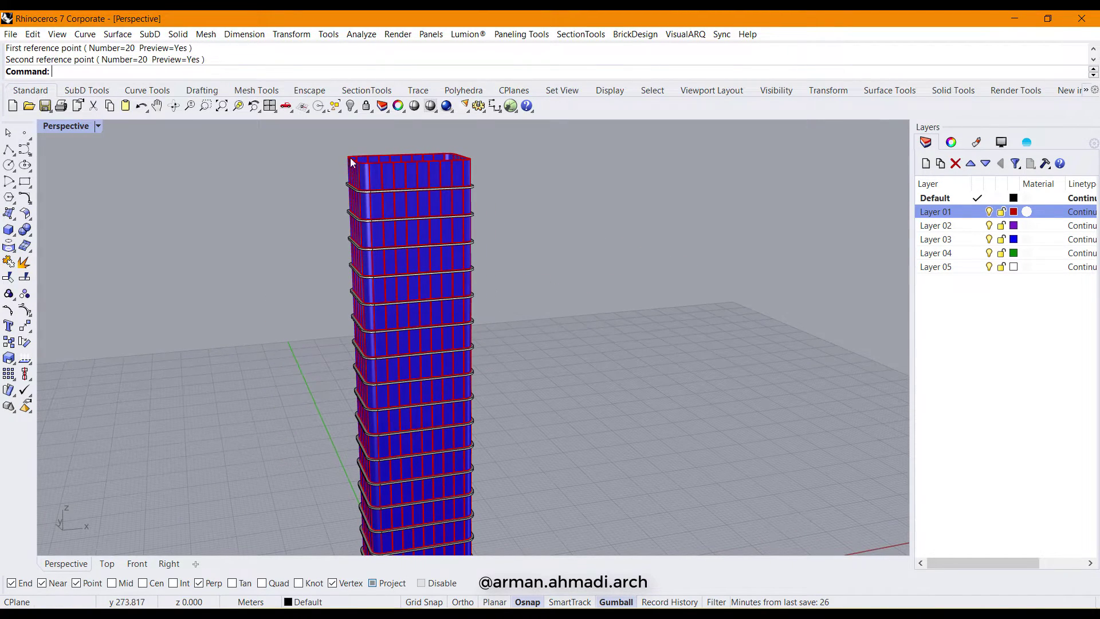
Ungroup the topmost floor and delete its facade panels, keeping its slab as the roof
click(365, 190)
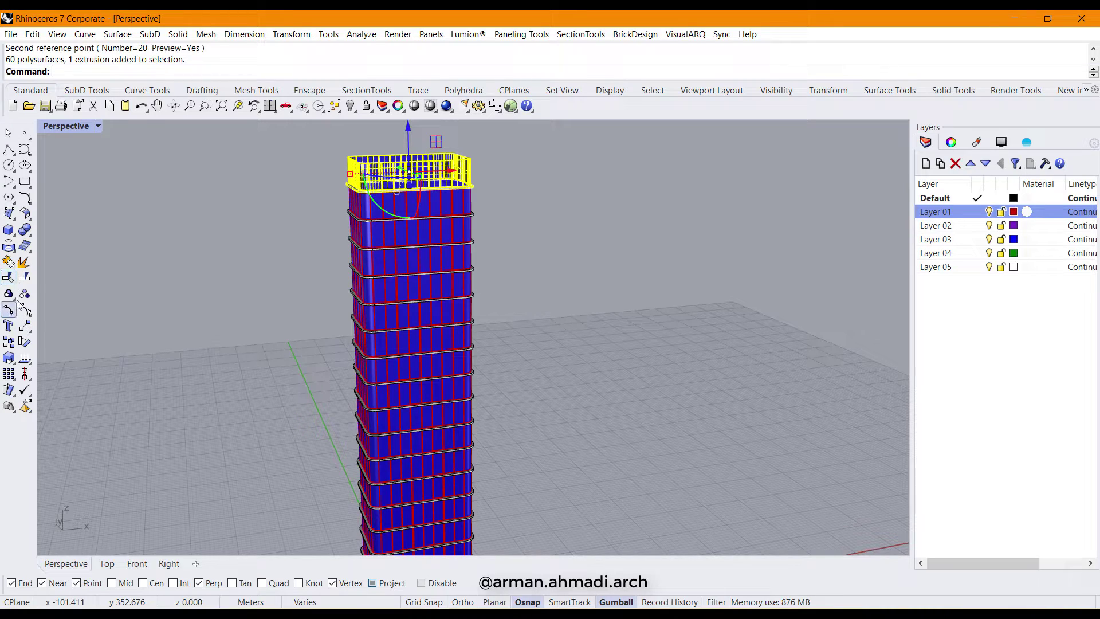
click(24, 294)
click(525, 199)
click(436, 160)
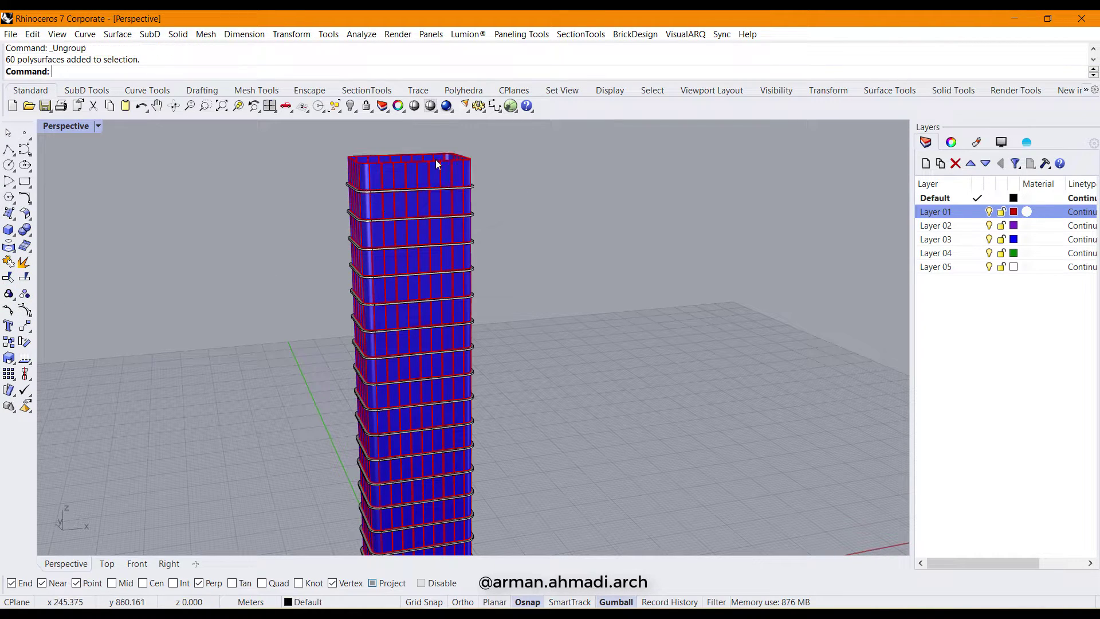
key(Delete)
Select the complete tower without the flat panel strip and group it as one object
scroll(388, 197, down, 8)
right_drag(498, 260, 427, 348)
scroll(400, 352, up, 2)
drag(403, 158, 361, 505)
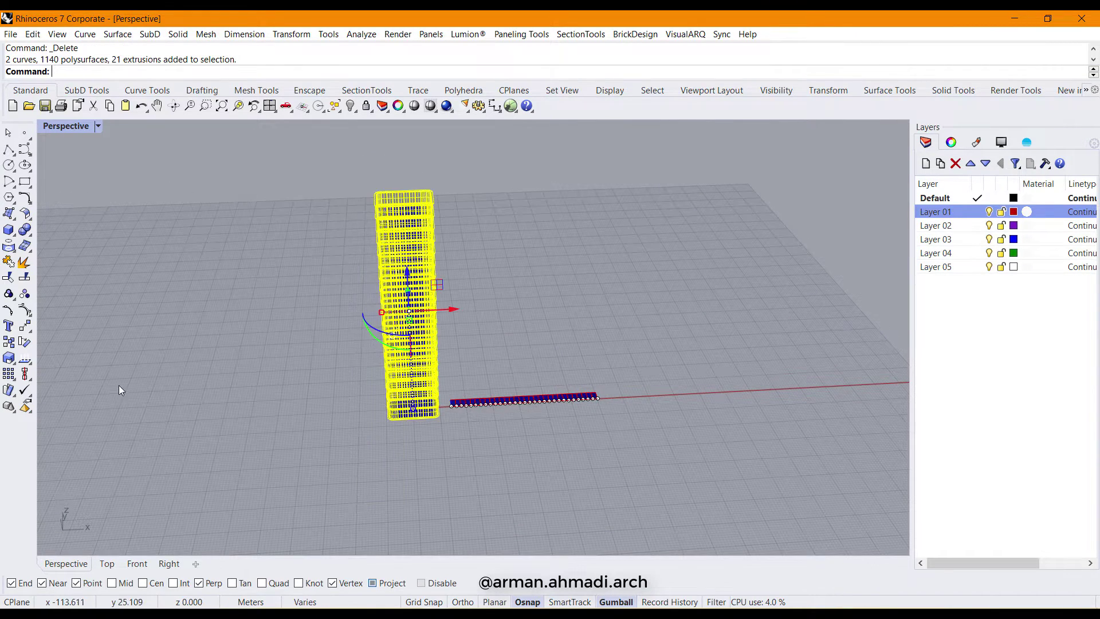
click(8, 294)
Move the grouped tower about 51.6 m in the negative X direction, away from the flat panel strip, and deselect it
right_drag(394, 336, 423, 353)
scroll(376, 339, up, 5)
drag(414, 351, 412, 368)
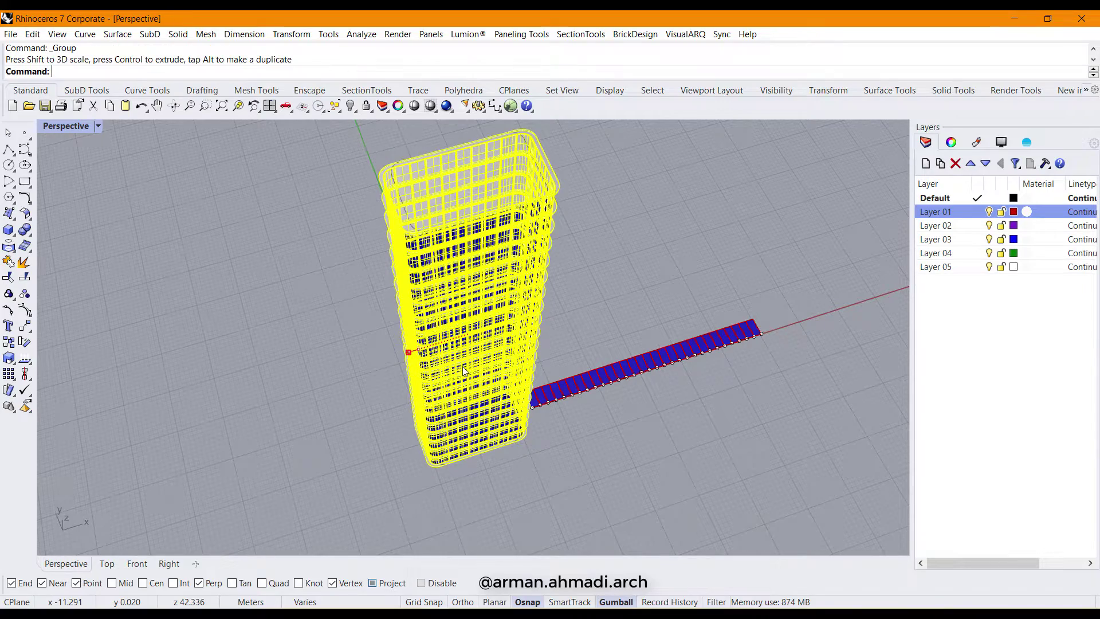
scroll(459, 362, down, 2)
right_drag(447, 393, 501, 352)
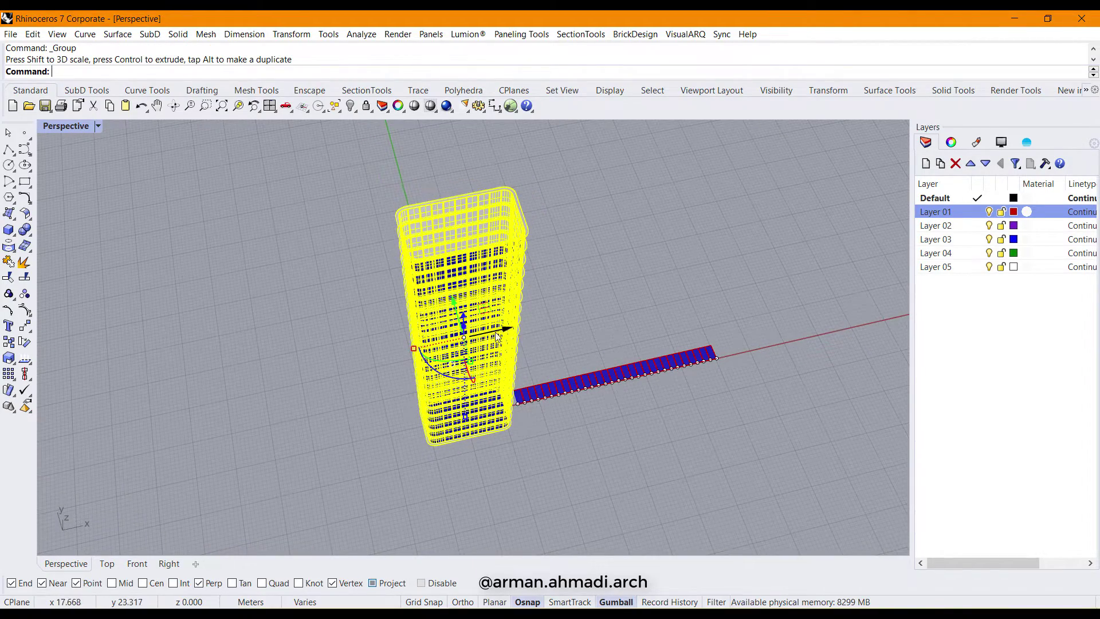
drag(509, 332, 465, 484)
drag(434, 414, 430, 416)
click(413, 426)
Duplicate the lower outline edge of the tower's bottom slab with DupEdge
scroll(412, 426, down, 2)
shift+right_drag(413, 426, 491, 273)
scroll(434, 377, up, 5)
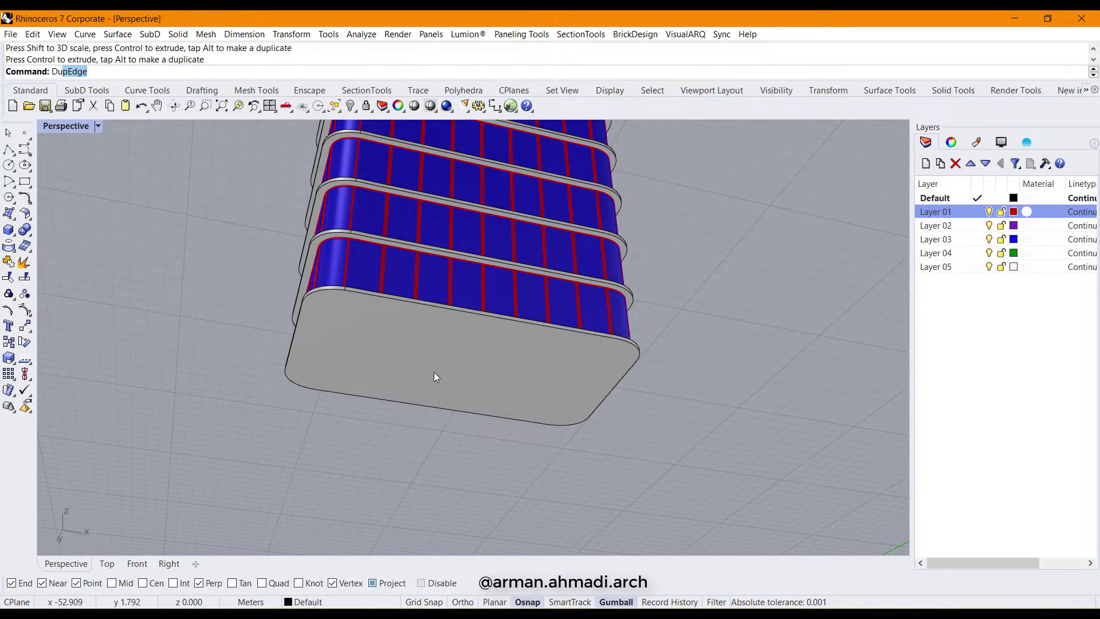
key(Return)
scroll(401, 311, up, 6)
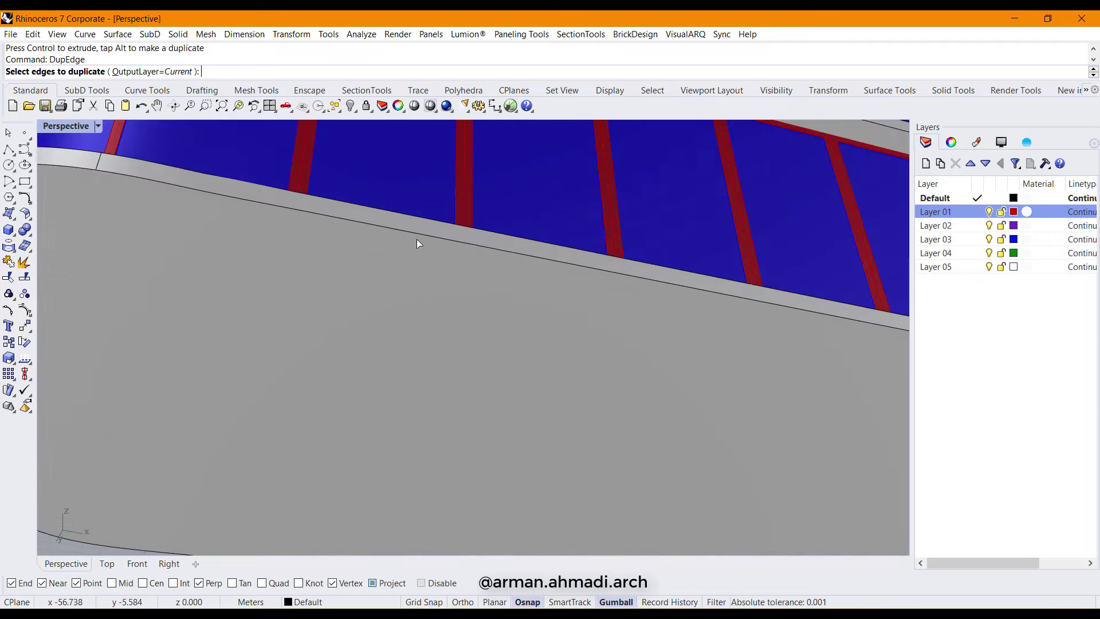
click(418, 252)
scroll(420, 256, down, 6)
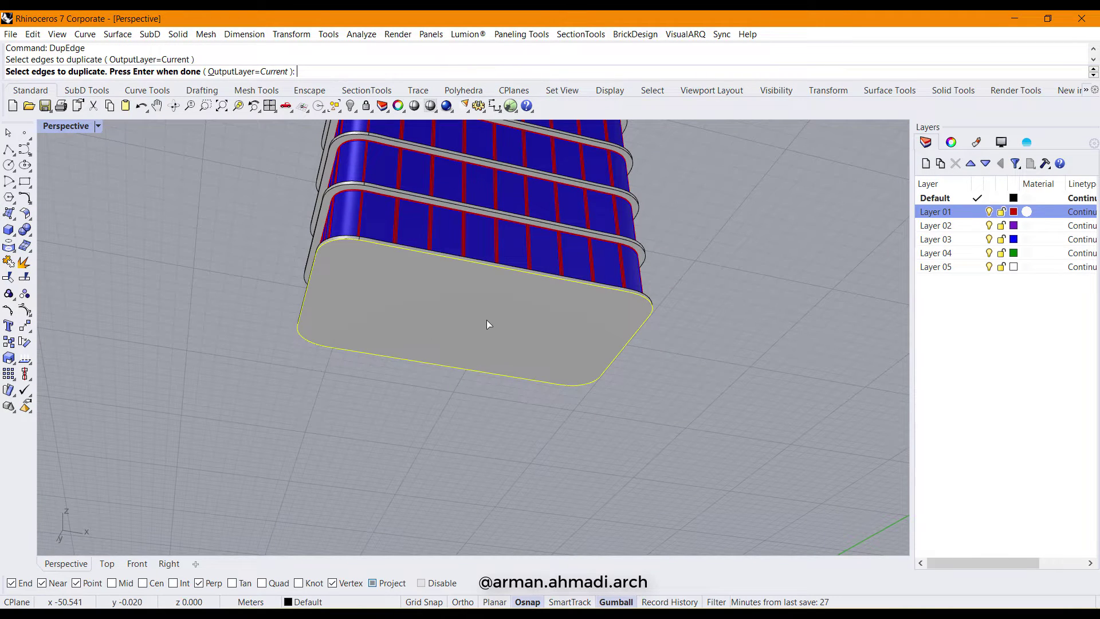
key(Return)
Create the area centroid point of the duplicated base outline with AreaCentroid
text(Area)
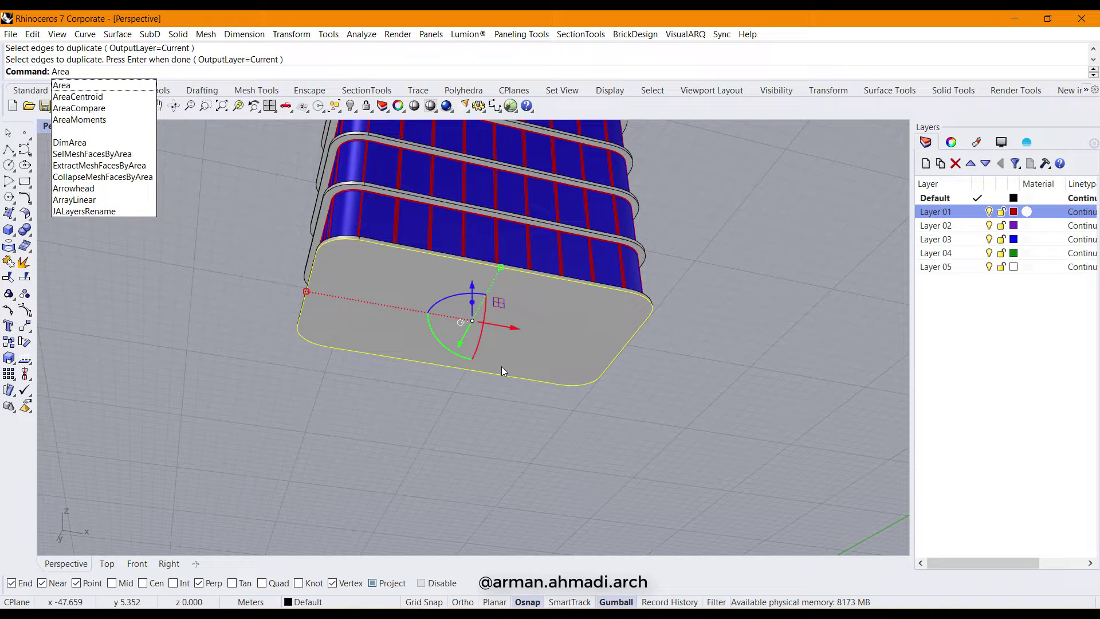
text(Centroid)
key(Return)
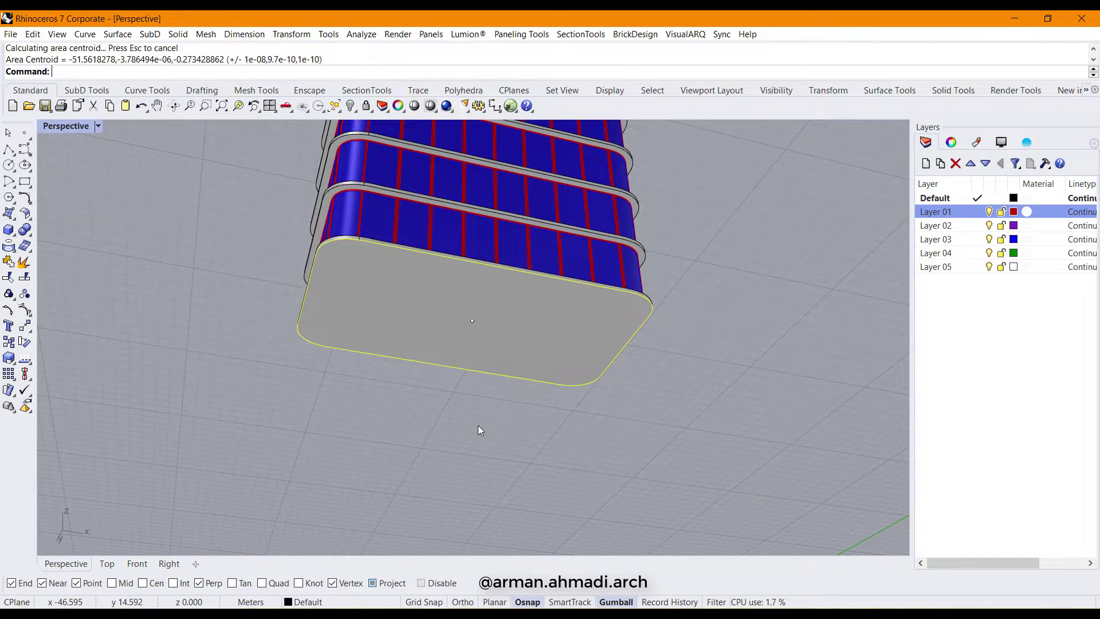
text(L)
key(Return)
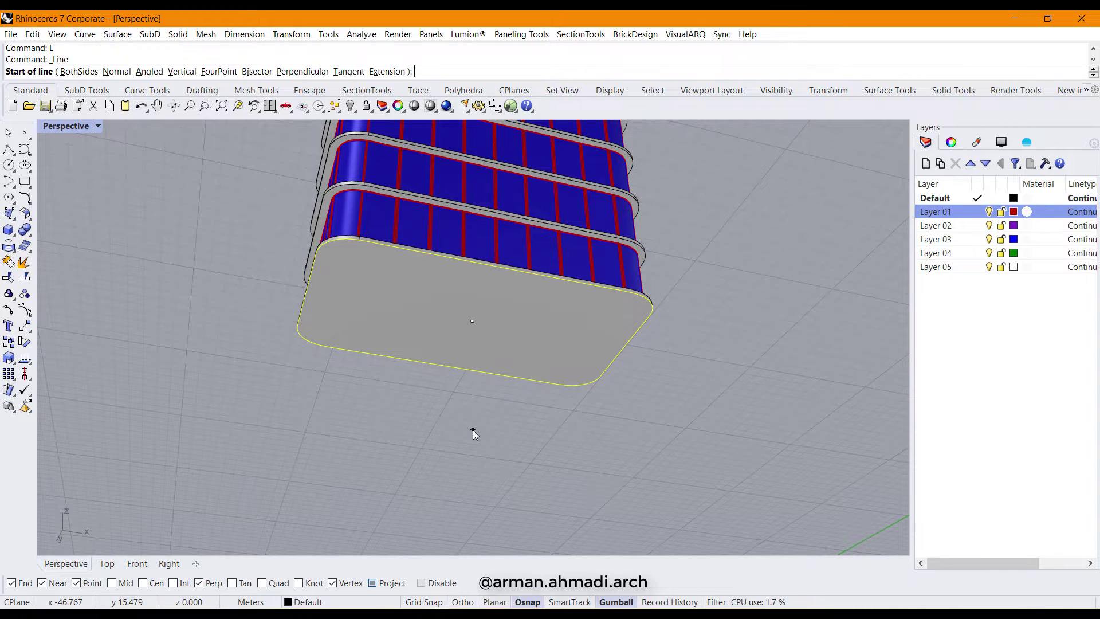
text(v)
key(Return)
click(473, 322)
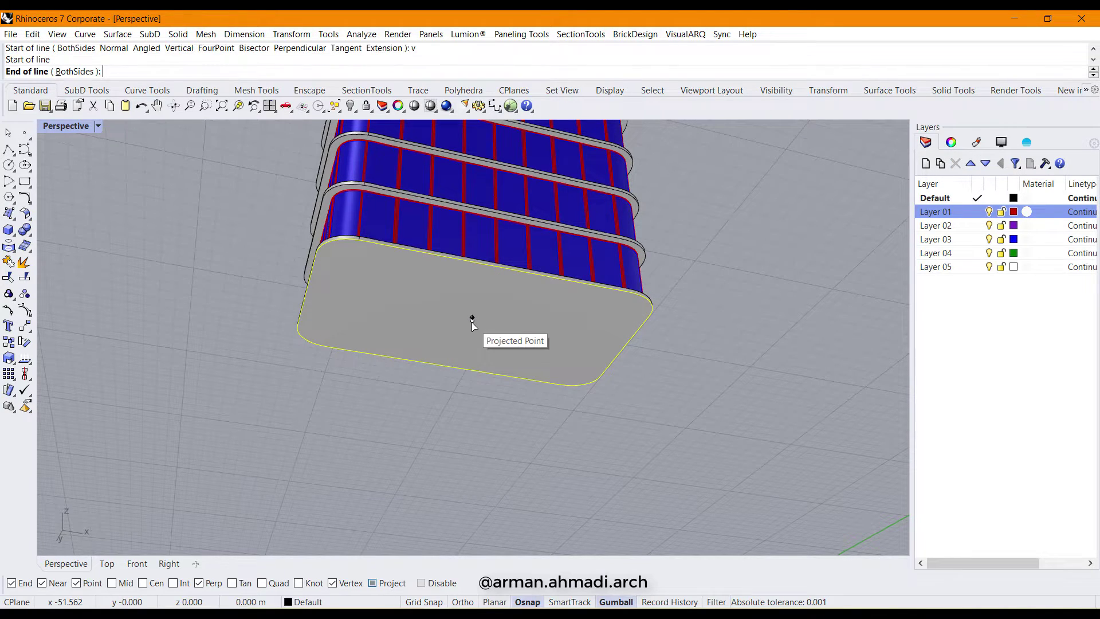
scroll(473, 321, down, 5)
key(Escape)
key(Escape)
Turn off Project snapping and draw a vertical line about 87 m long from the base centroid up through the tower
click(373, 583)
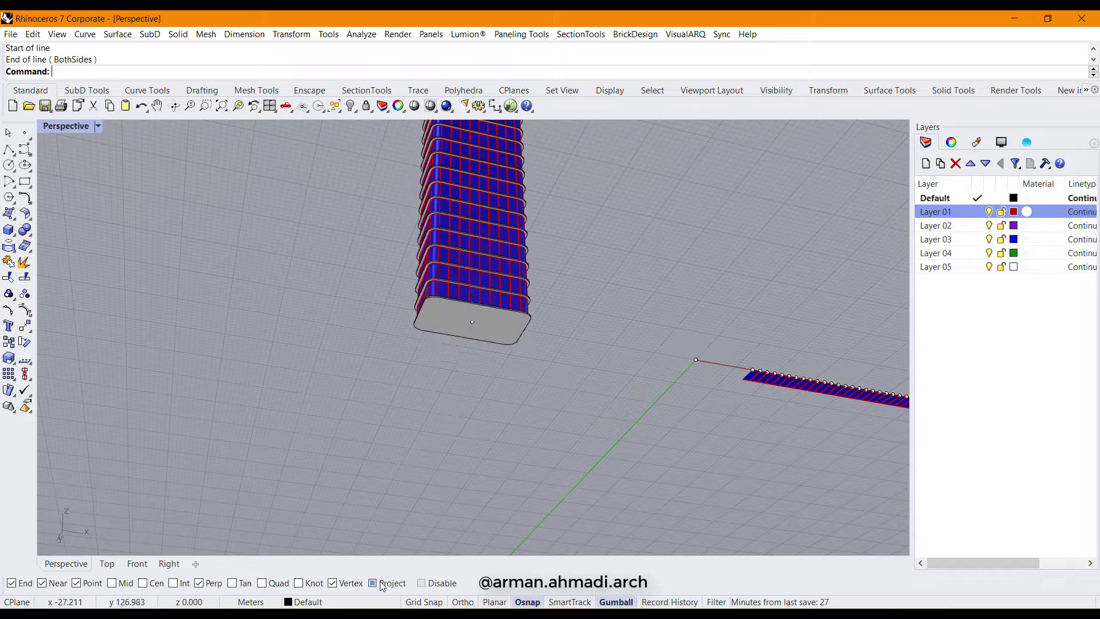
scroll(469, 359, up, 4)
key(Return)
text(v)
key(Return)
click(473, 296)
scroll(472, 296, down, 8)
right_drag(473, 296, 457, 426)
scroll(479, 178, up, 4)
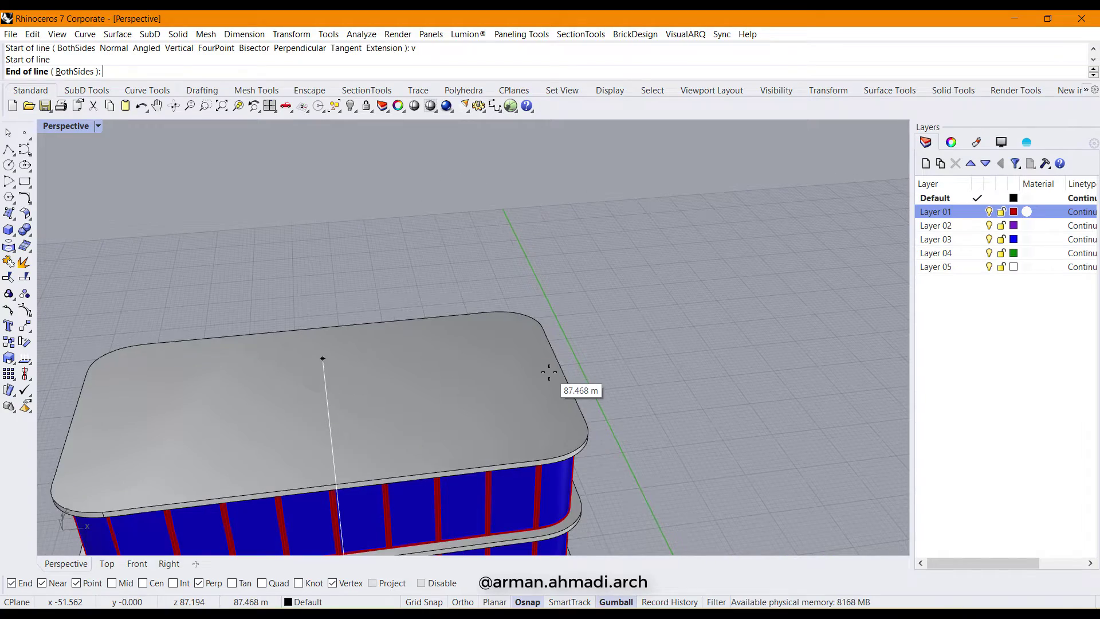
click(556, 360)
Set the Perspective view to Wireframe display and select the vertical axis line inside the tower
scroll(457, 319, down, 6)
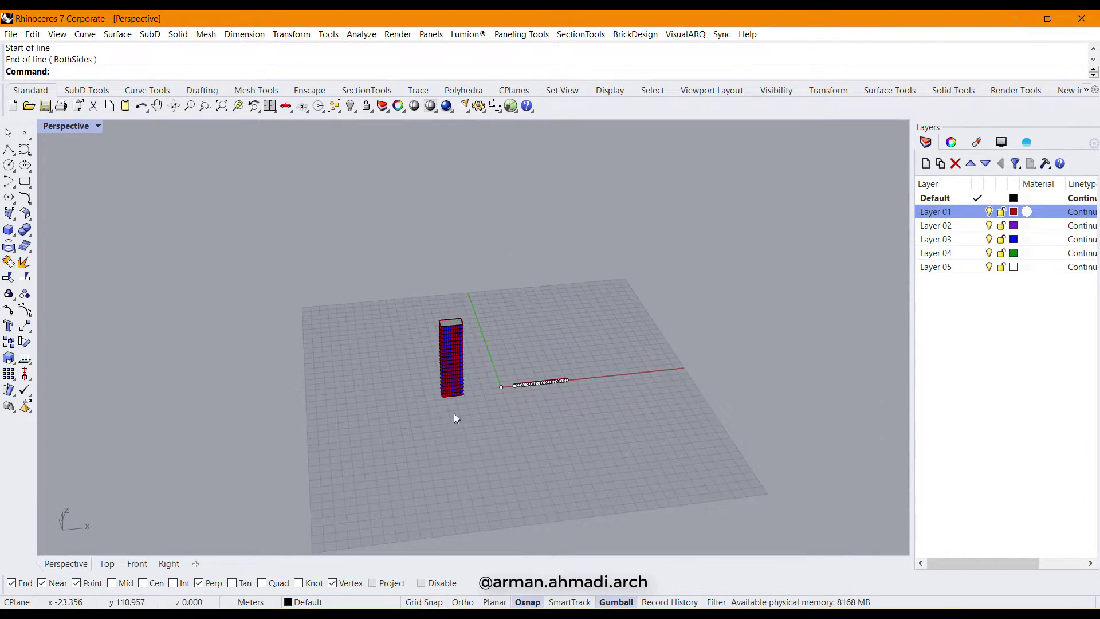
scroll(457, 372, up, 4)
right_drag(479, 347, 487, 323)
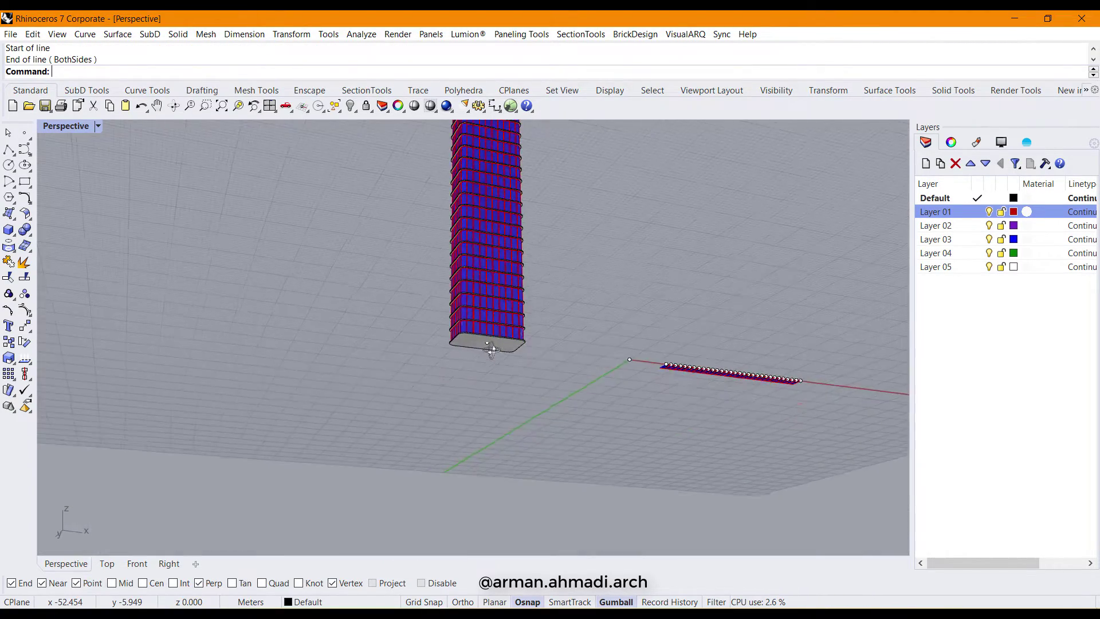
scroll(487, 324, up, 6)
click(98, 128)
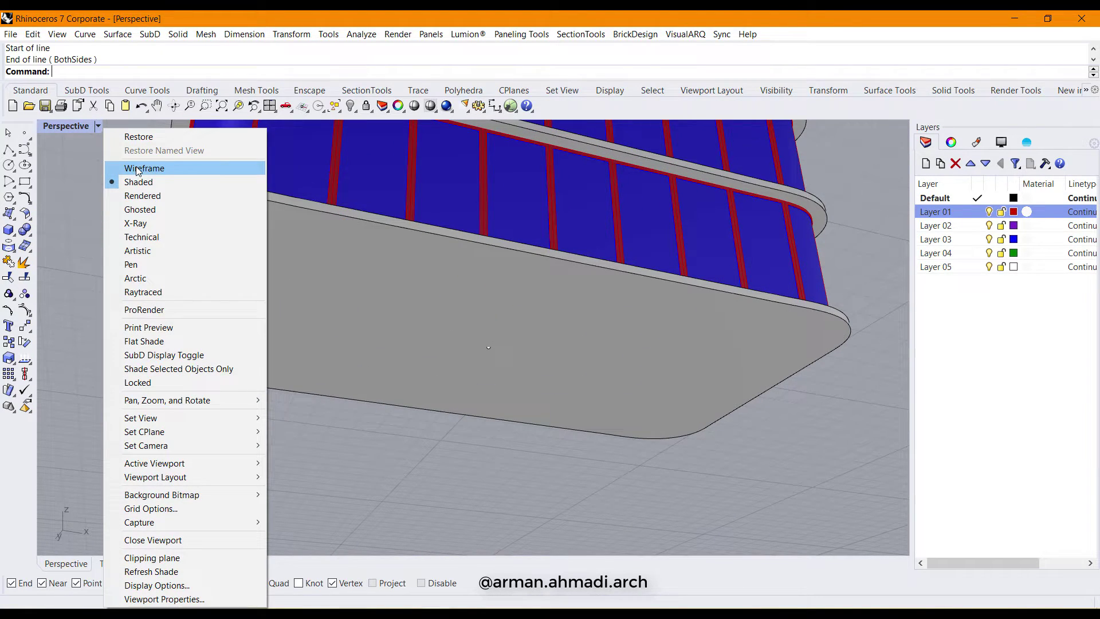
click(138, 170)
scroll(484, 292, down, 10)
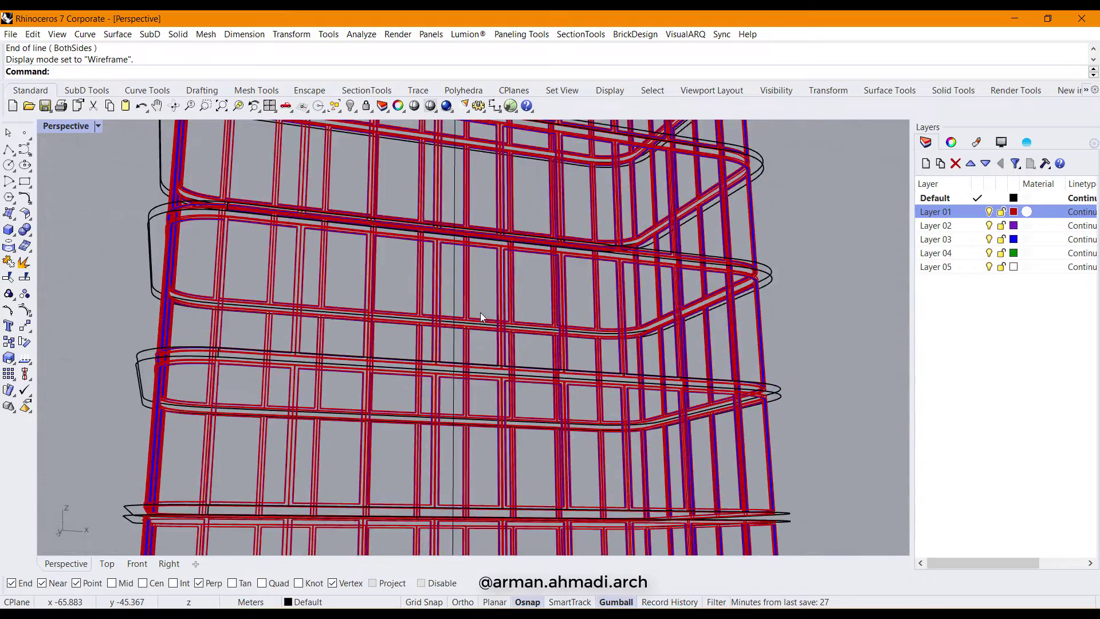
right_drag(500, 273, 562, 309)
scroll(482, 303, up, 5)
click(497, 307)
scroll(492, 269, down, 6)
Select the whole tower and start a Twist with its axis beginning at the lower end of the vertical centre line
click(466, 243)
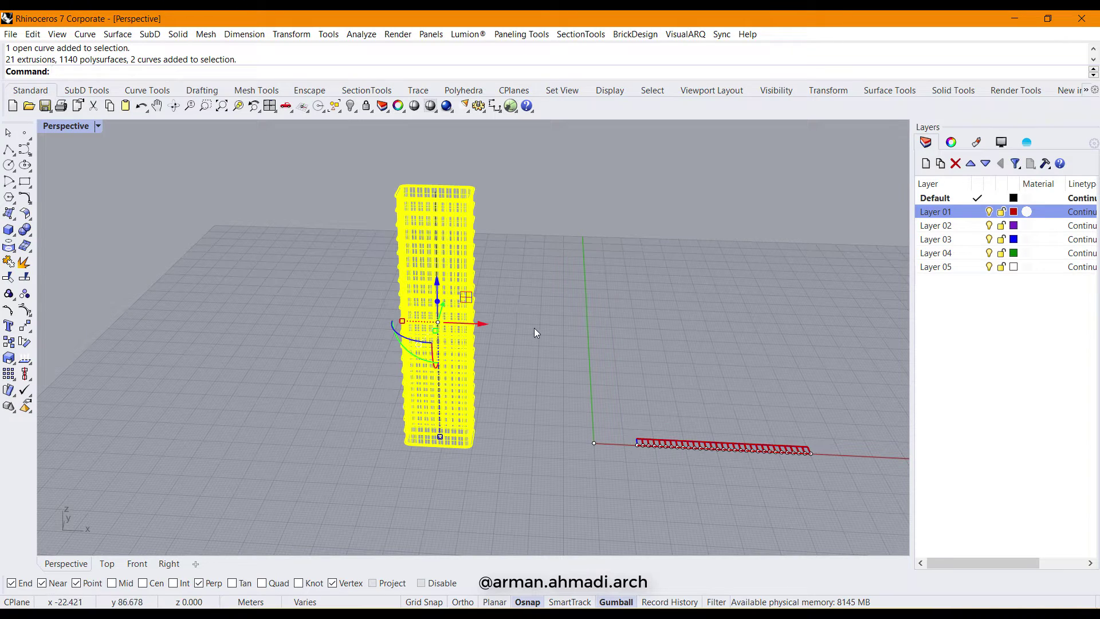
text(Twist)
key(Return)
scroll(457, 364, down, 3)
right_drag(430, 411, 498, 373)
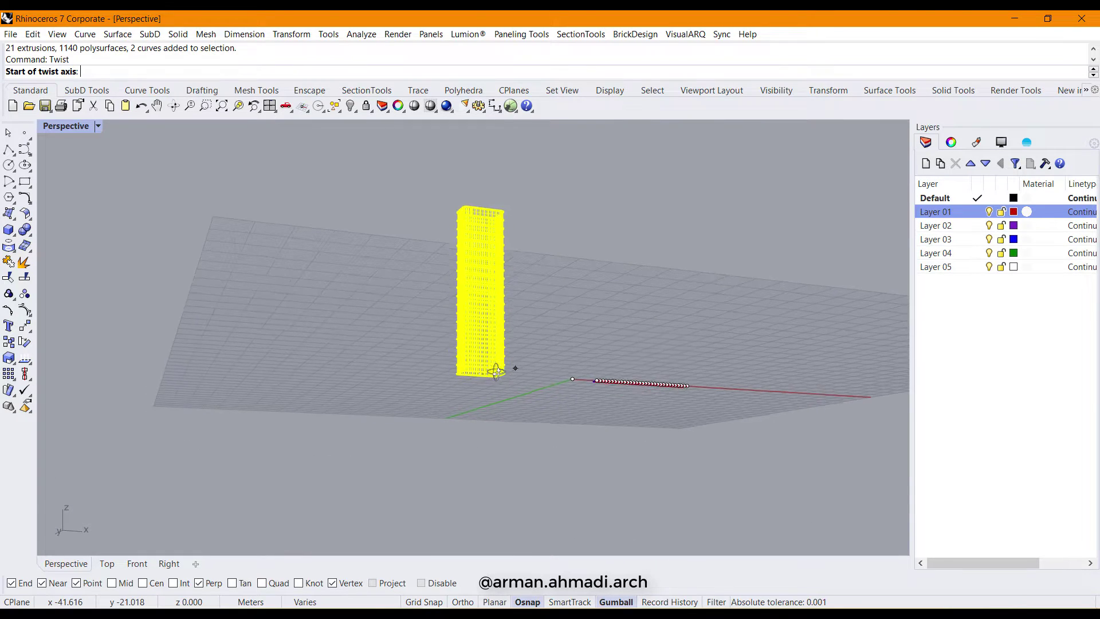
scroll(481, 358, up, 3)
scroll(441, 331, up, 4)
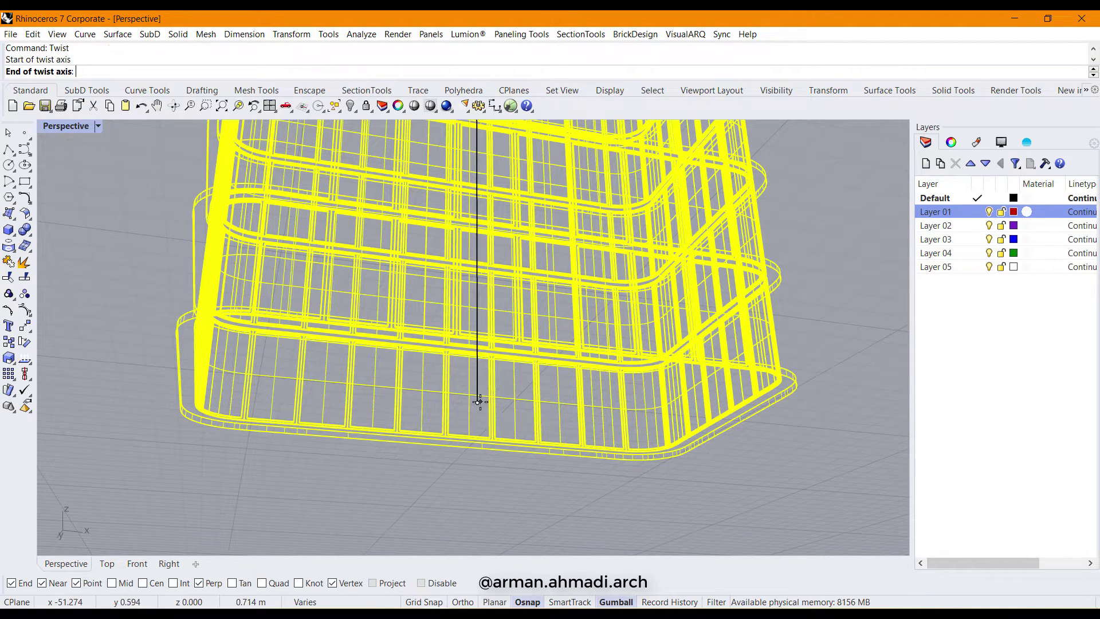
click(479, 402)
End the twist axis at the upper endpoint of the vertical centre line, at the tower's top
scroll(481, 396, down, 10)
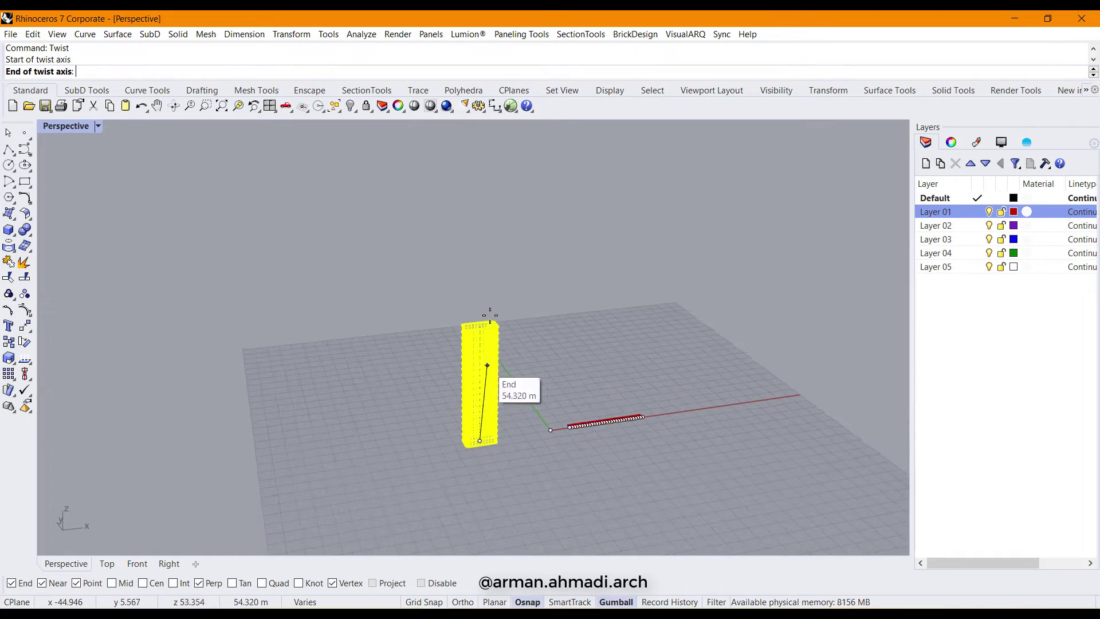
scroll(487, 330, up, 8)
scroll(429, 392, up, 3)
scroll(444, 464, up, 5)
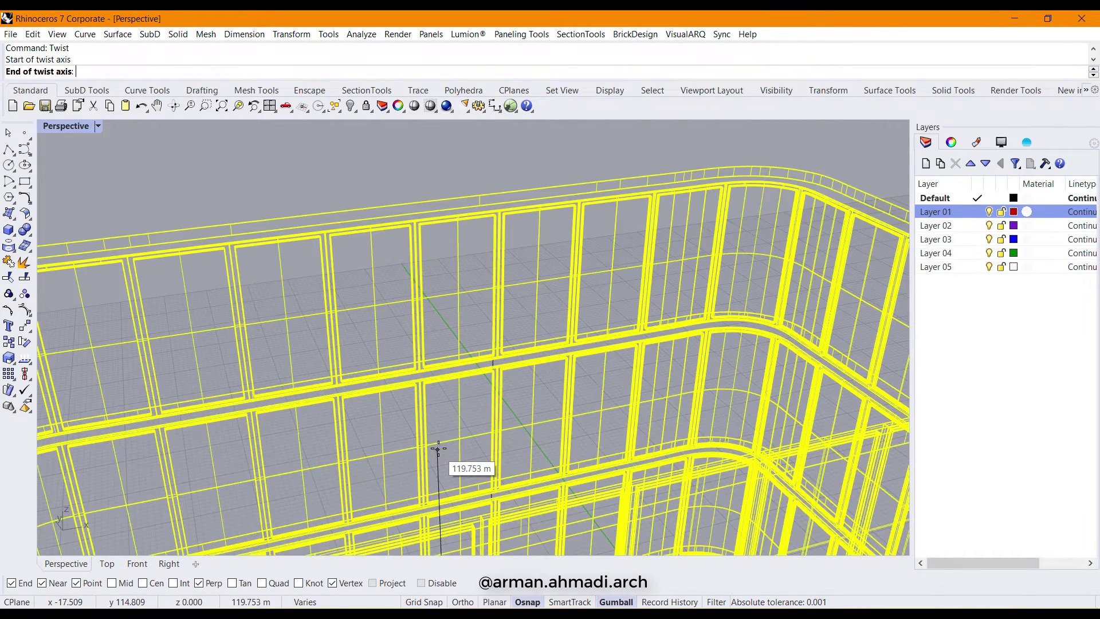
mouse_move(478, 418)
right_down()
mouse_move(452, 410)
mouse_move(480, 412)
right_up()
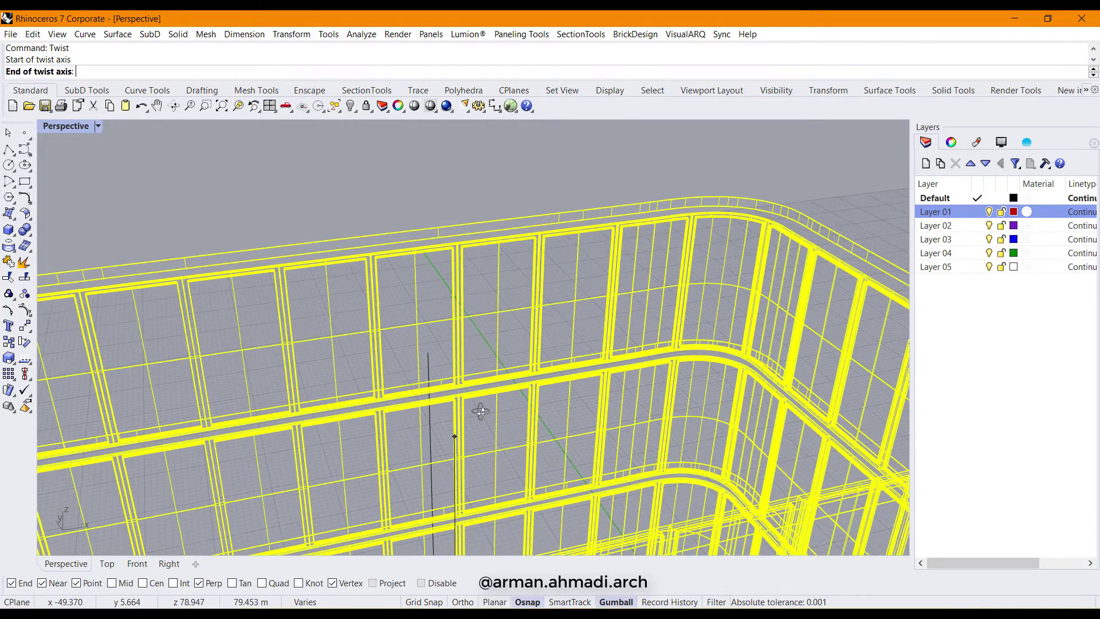
click(428, 353)
Twist the tower clockwise about the axis using a first reference point beside its top and a second one swung around it
scroll(431, 353, down, 6)
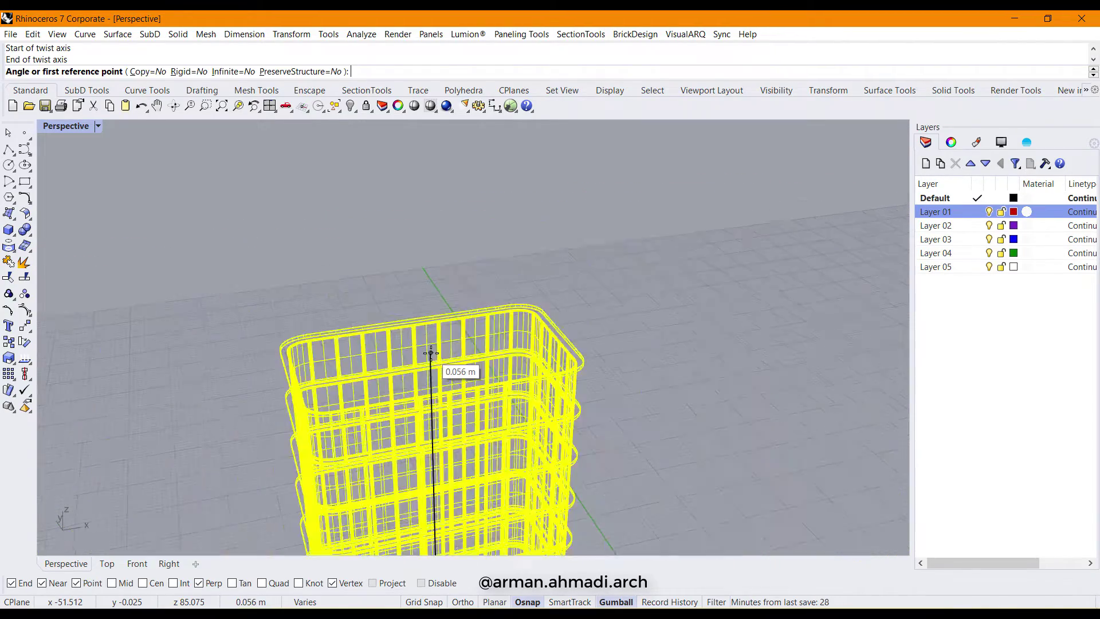
click(593, 333)
scroll(596, 334, down, 3)
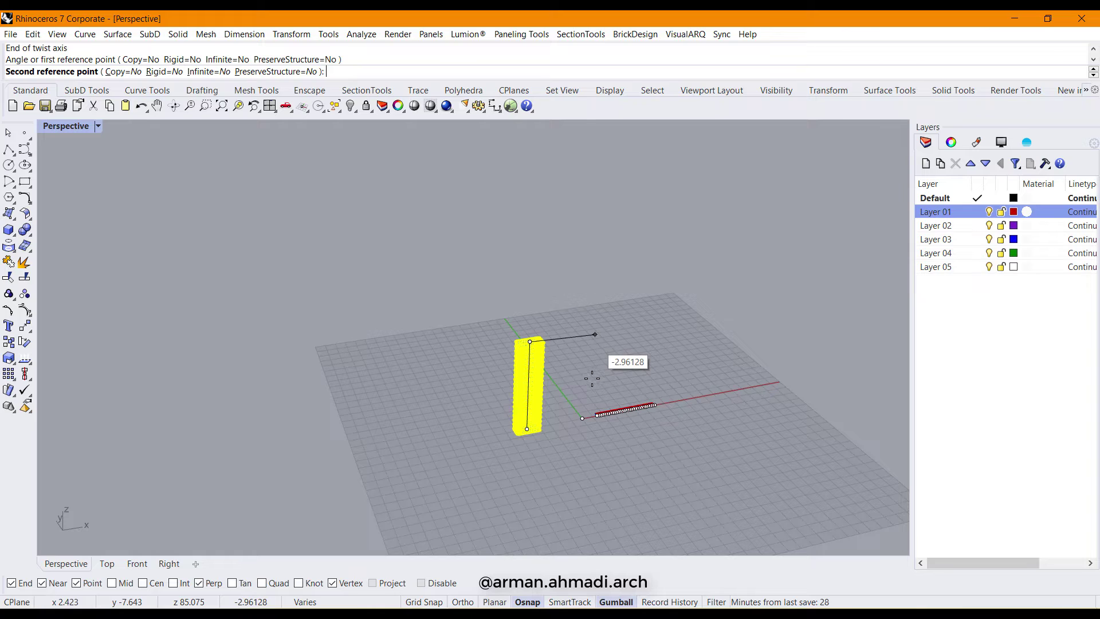
right_drag(570, 417, 555, 476)
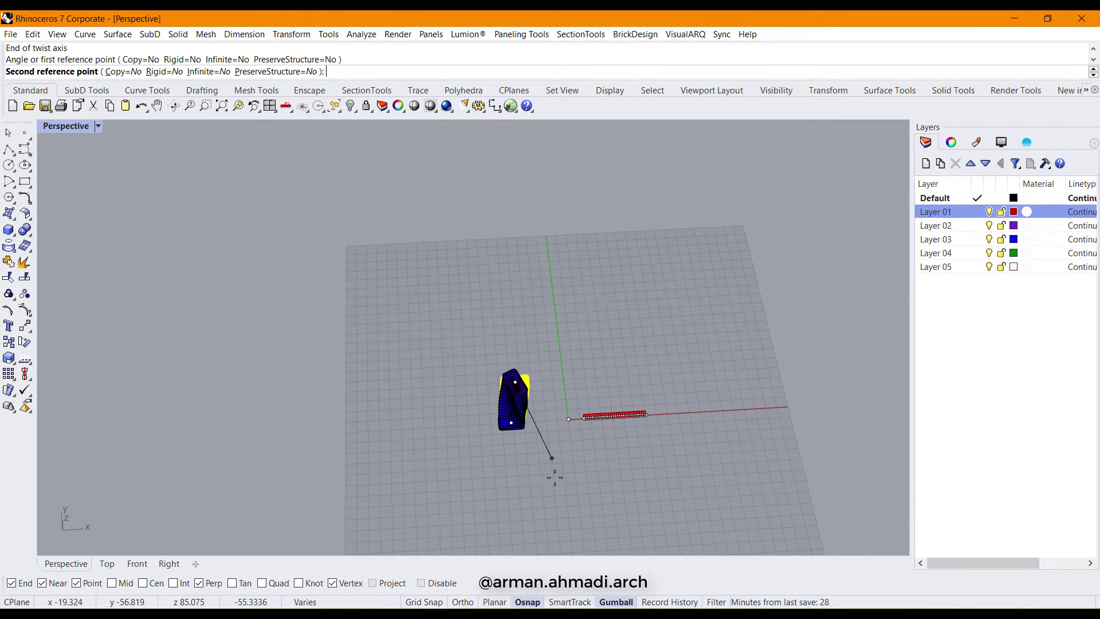
click(459, 476)
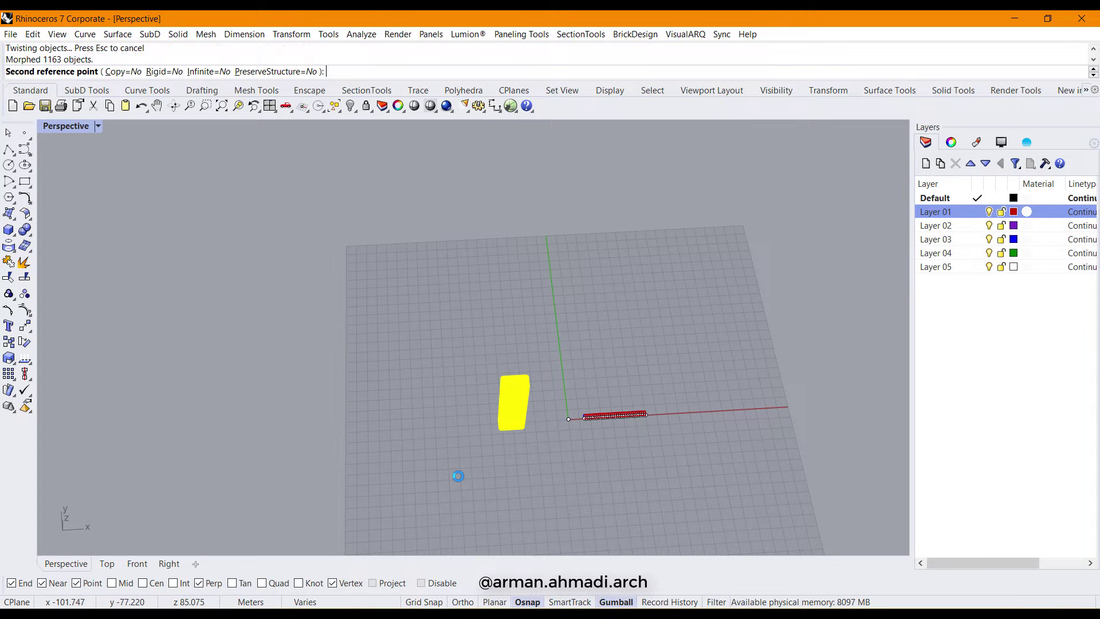
click(501, 473)
right_drag(555, 496, 528, 378)
scroll(541, 384, up, 5)
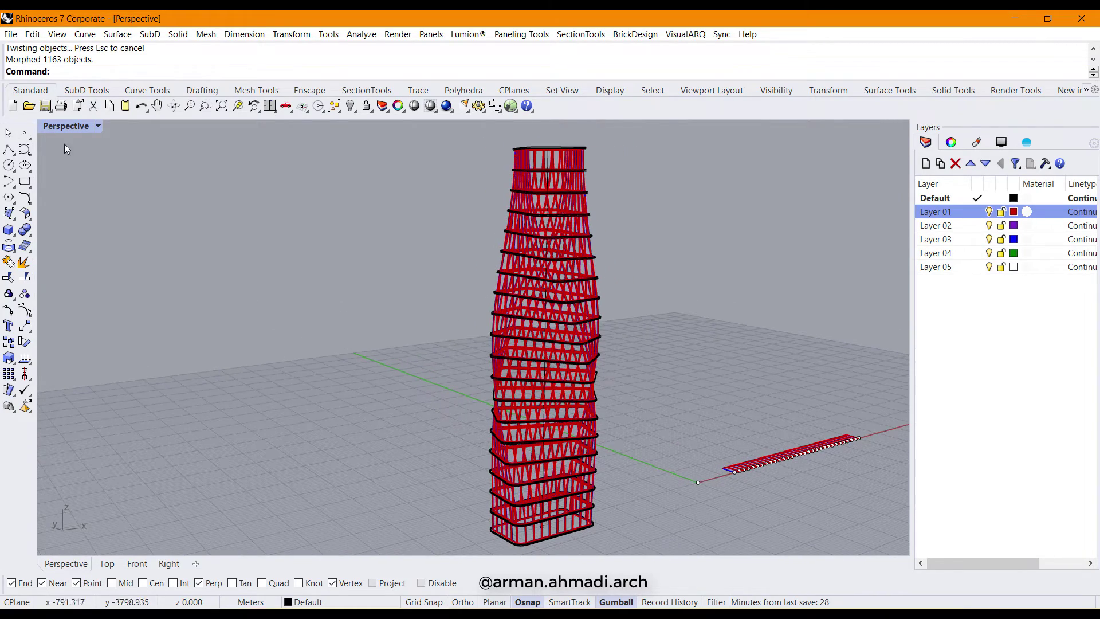
Set the Perspective view to Arctic display and examine the twisted tower's facade and roof
click(99, 126)
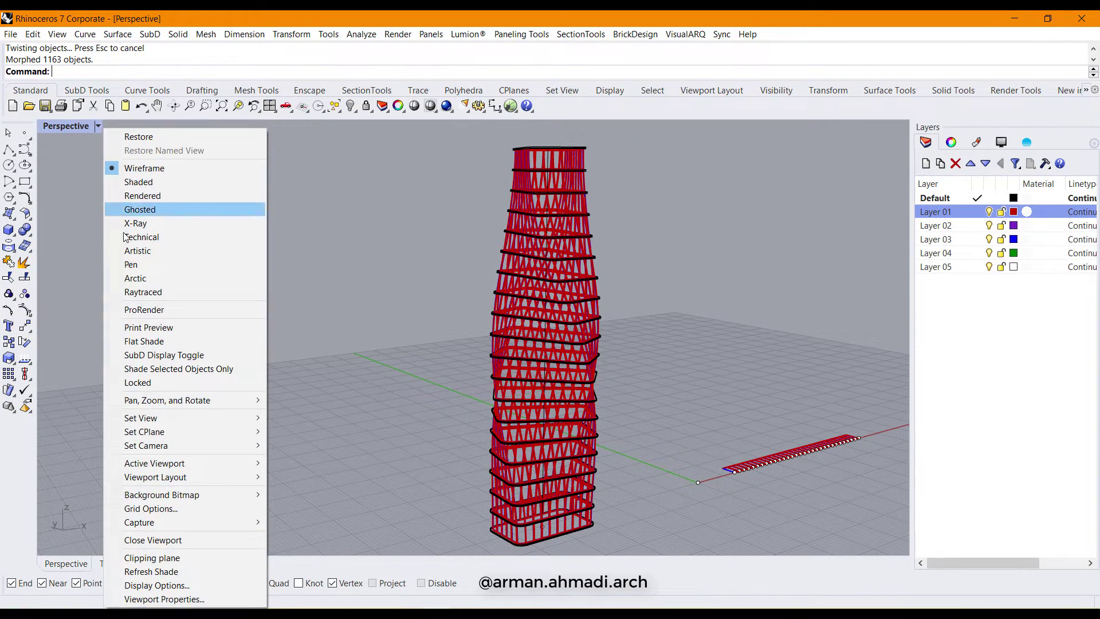
click(140, 279)
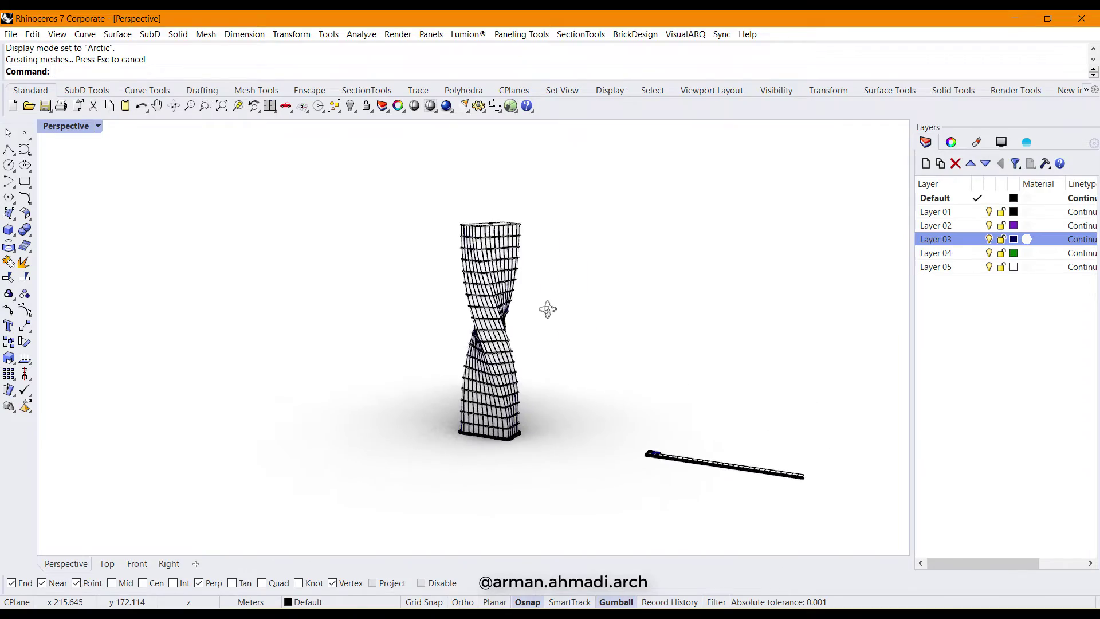
right_drag(548, 310, 747, 314)
scroll(605, 271, up, 6)
right_drag(606, 275, 599, 386)
scroll(487, 337, down, 5)
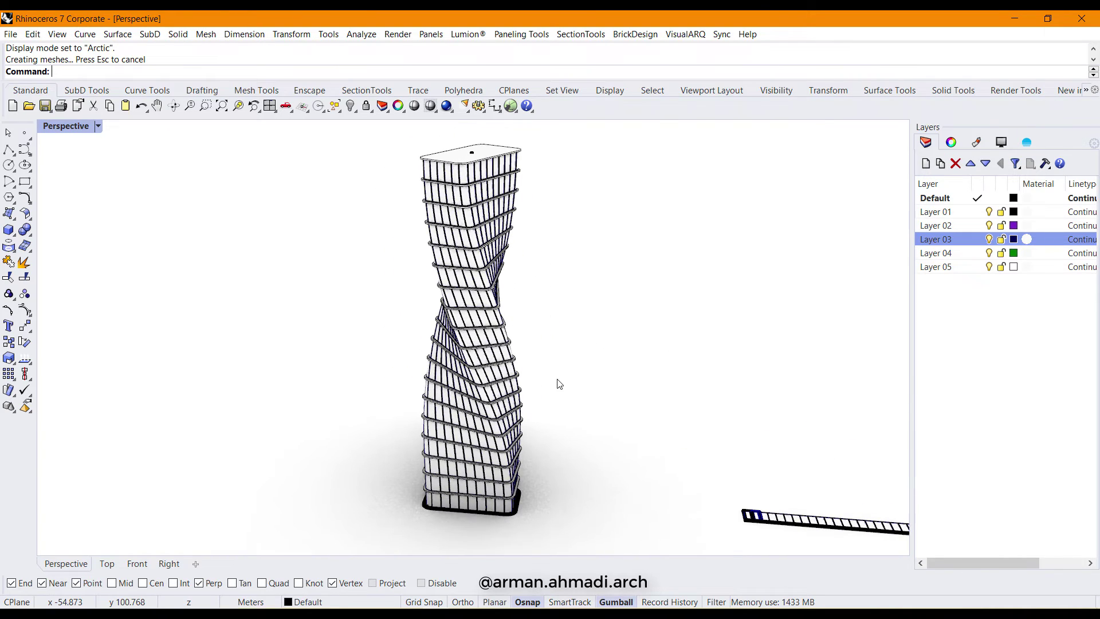
scroll(454, 291, up, 4)
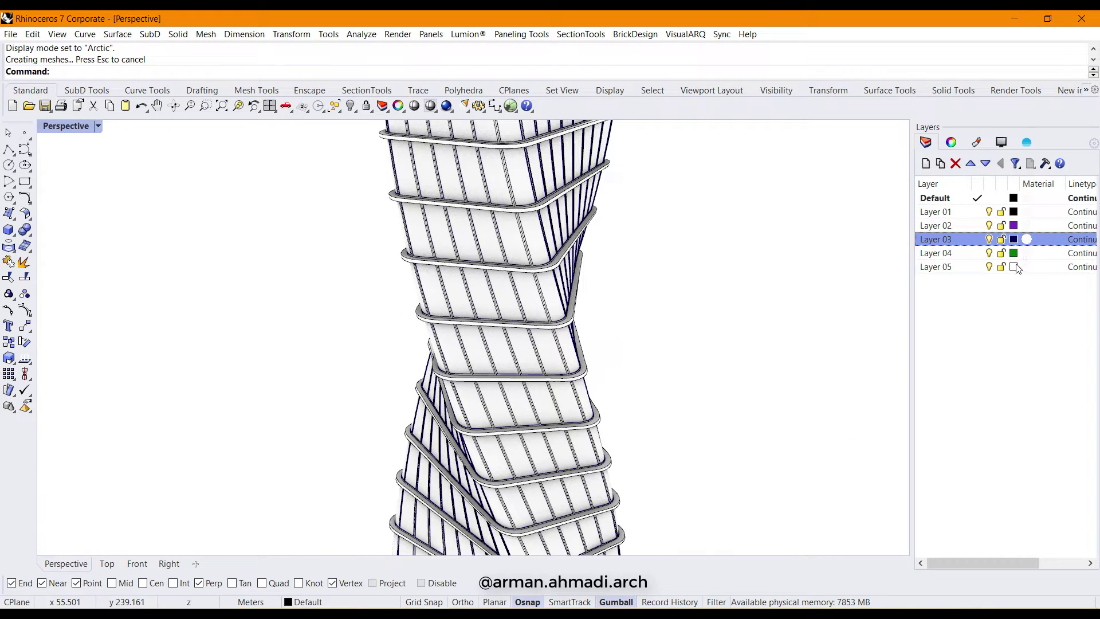
Check Layer 03's objects by toggling its visibility and assign the layer a Custom material in light mint green
click(990, 240)
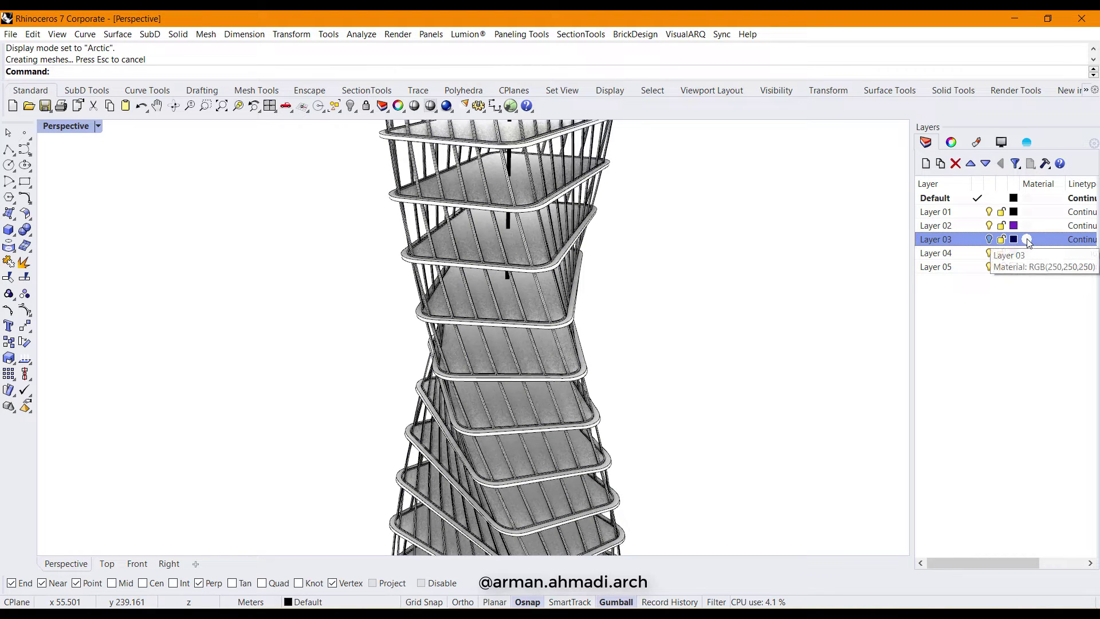
click(989, 240)
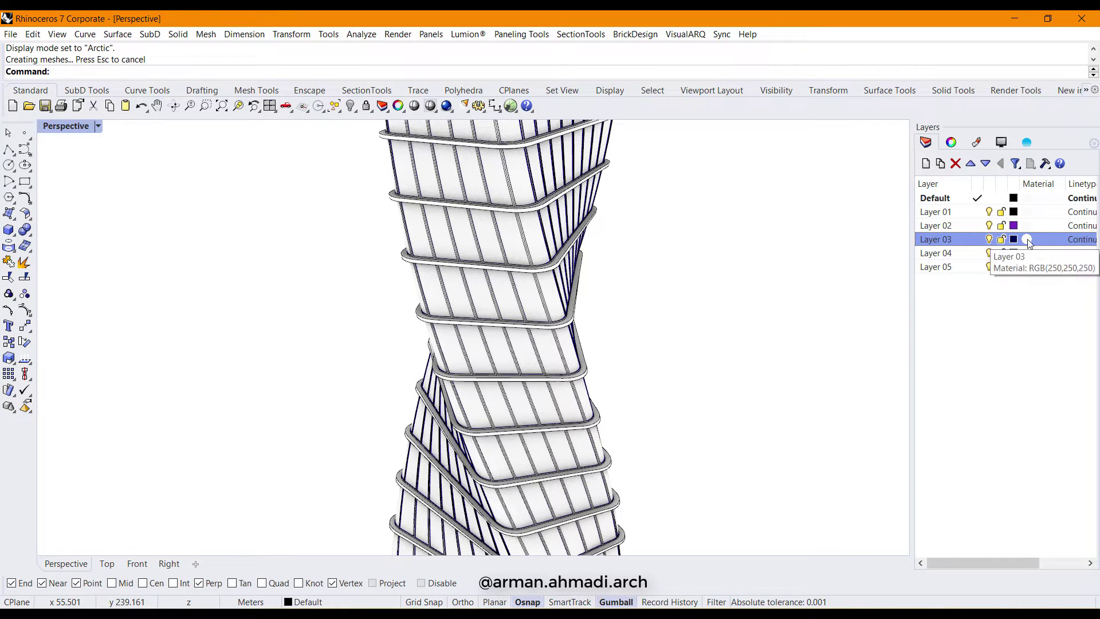
click(1028, 240)
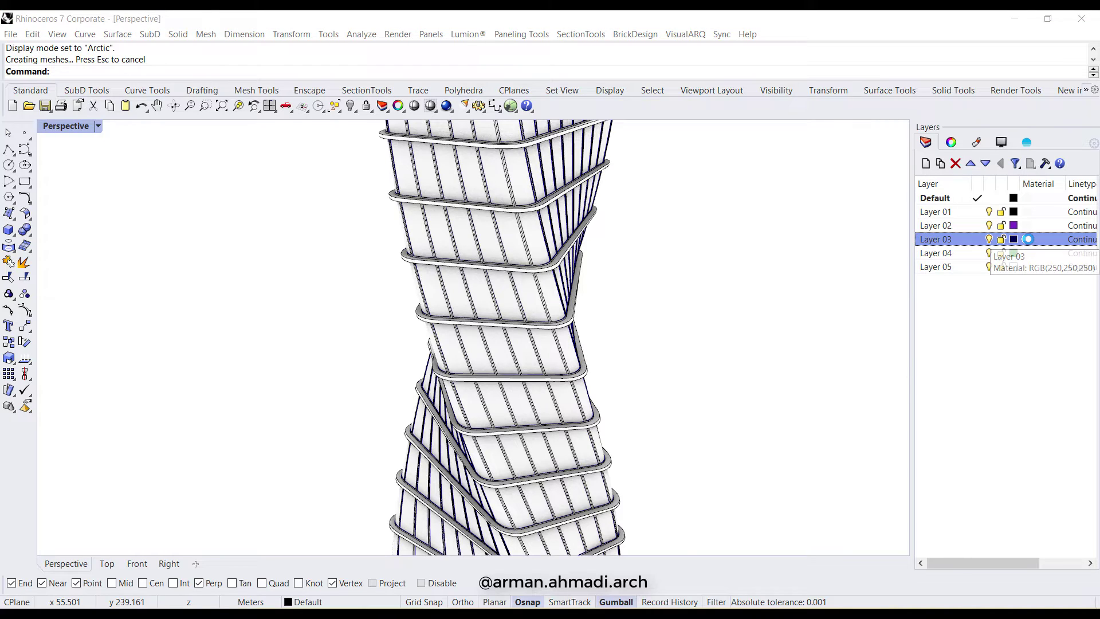
click(772, 309)
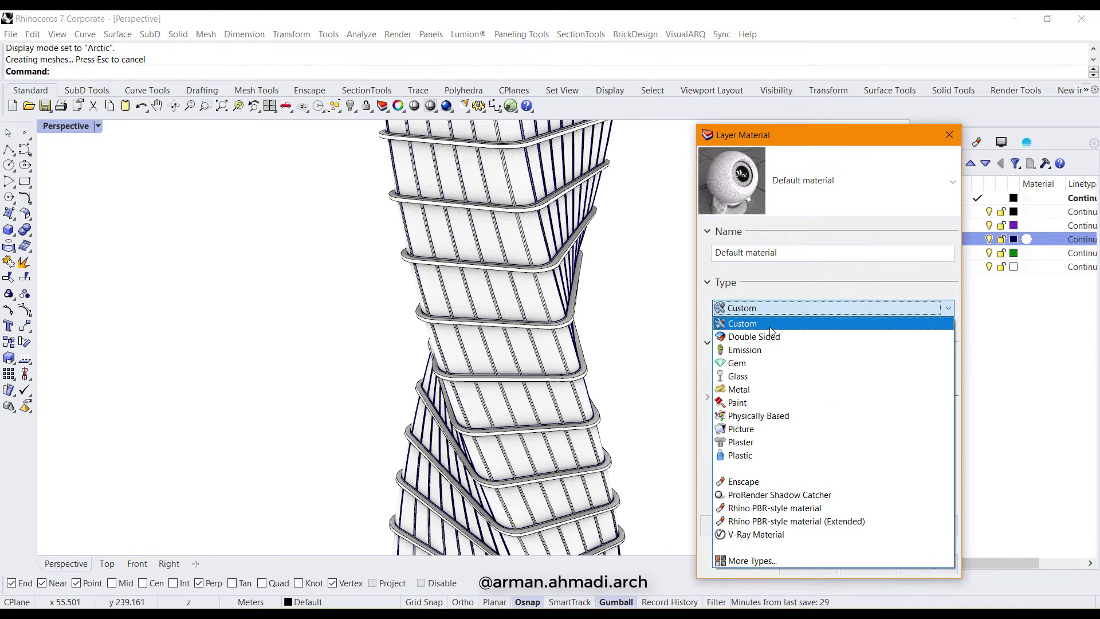
click(773, 322)
click(824, 373)
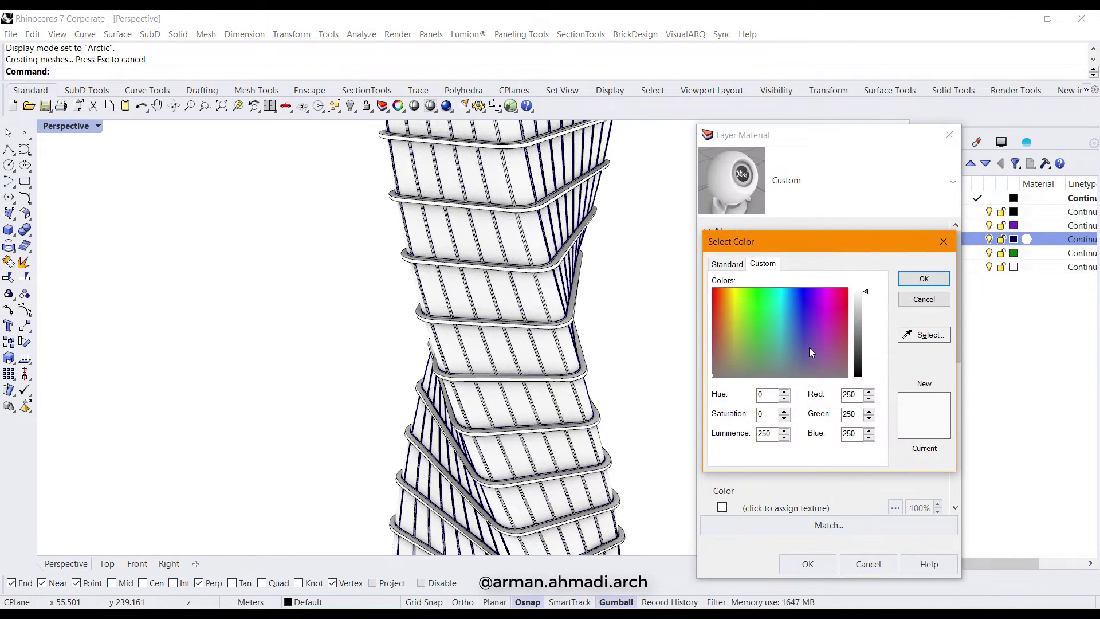
click(770, 314)
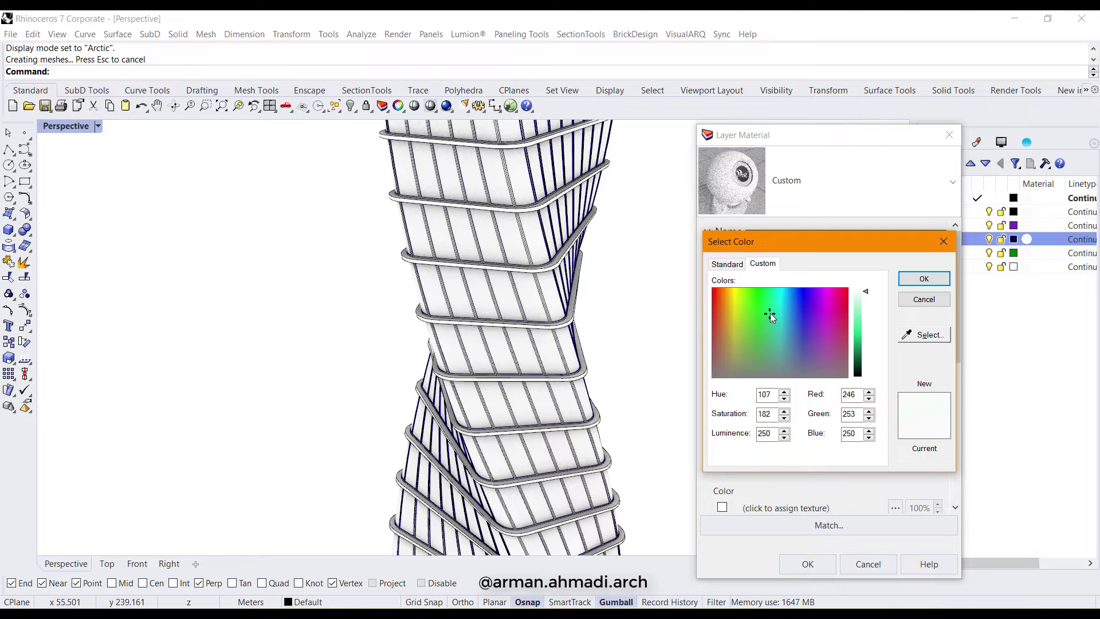
click(920, 281)
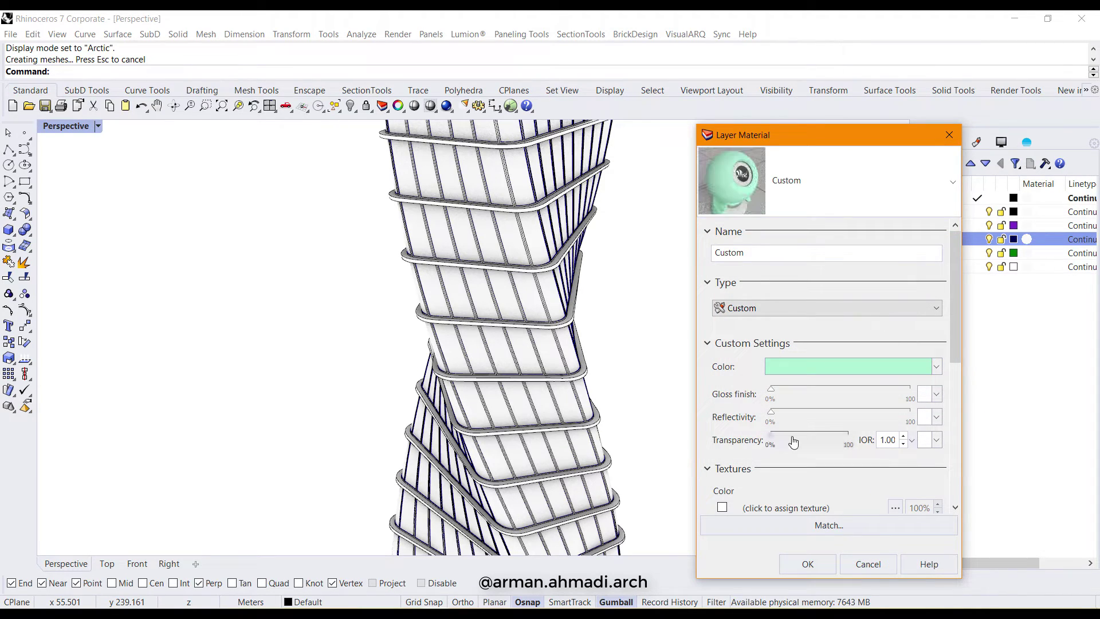
Set the Layer 03 material to 79% transparency, 87% reflectivity and about 91% gloss finish, and apply it
drag(789, 441, 833, 440)
drag(771, 413, 898, 401)
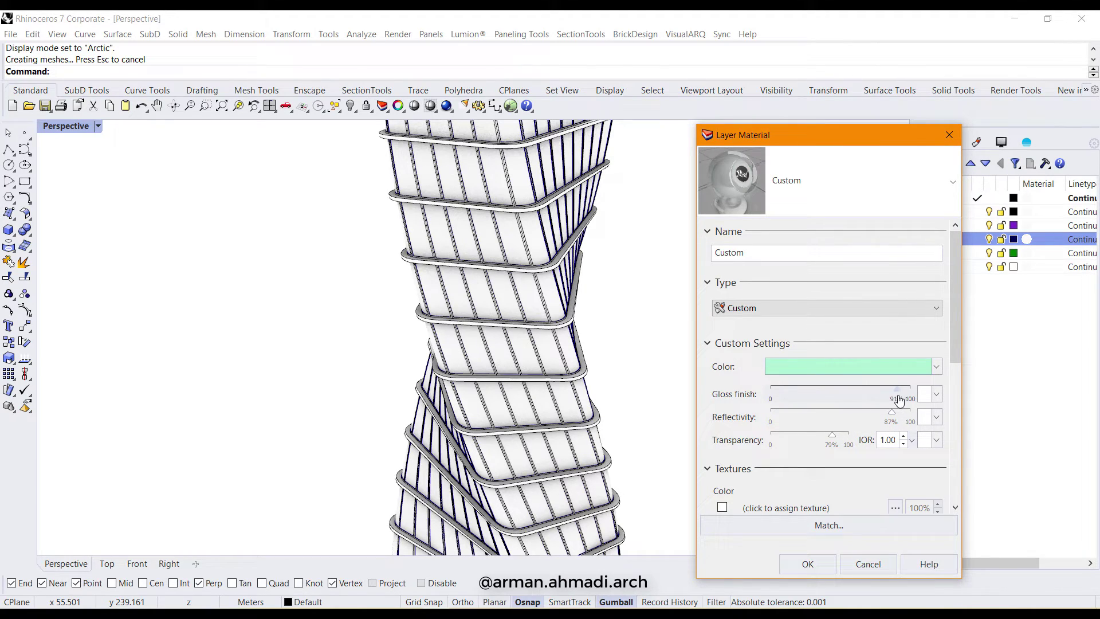
click(813, 562)
scroll(512, 276, down, 6)
right_drag(512, 276, 627, 351)
scroll(513, 334, down, 5)
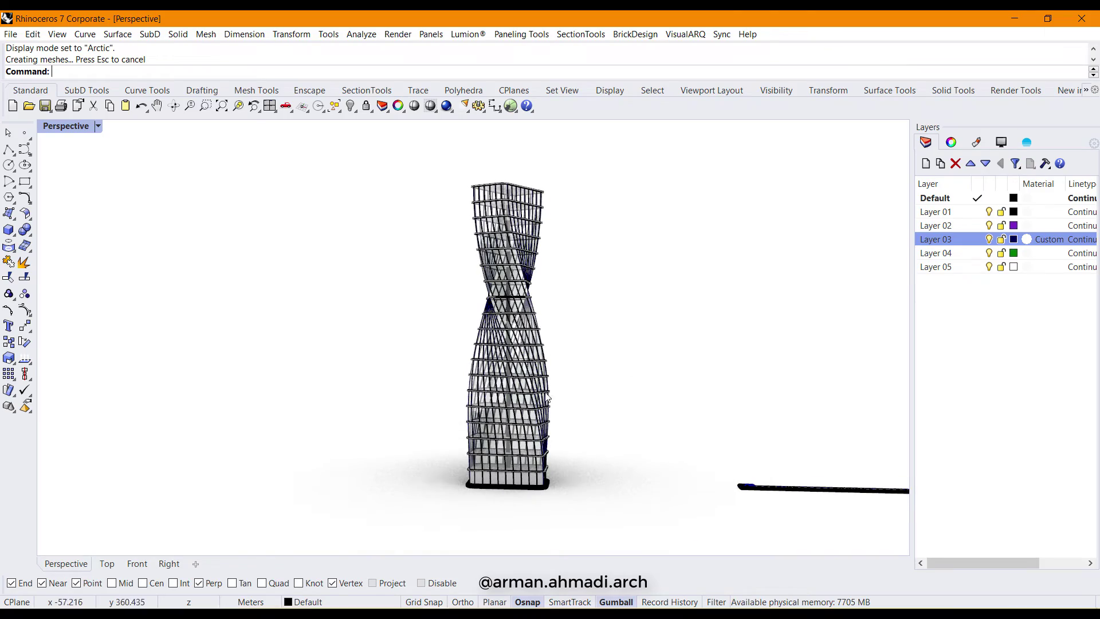
Delete the vertical axis line running through the centre of the tower
scroll(544, 391, up, 6)
right_drag(545, 391, 545, 467)
scroll(521, 422, down, 4)
scroll(481, 180, up, 8)
click(469, 189)
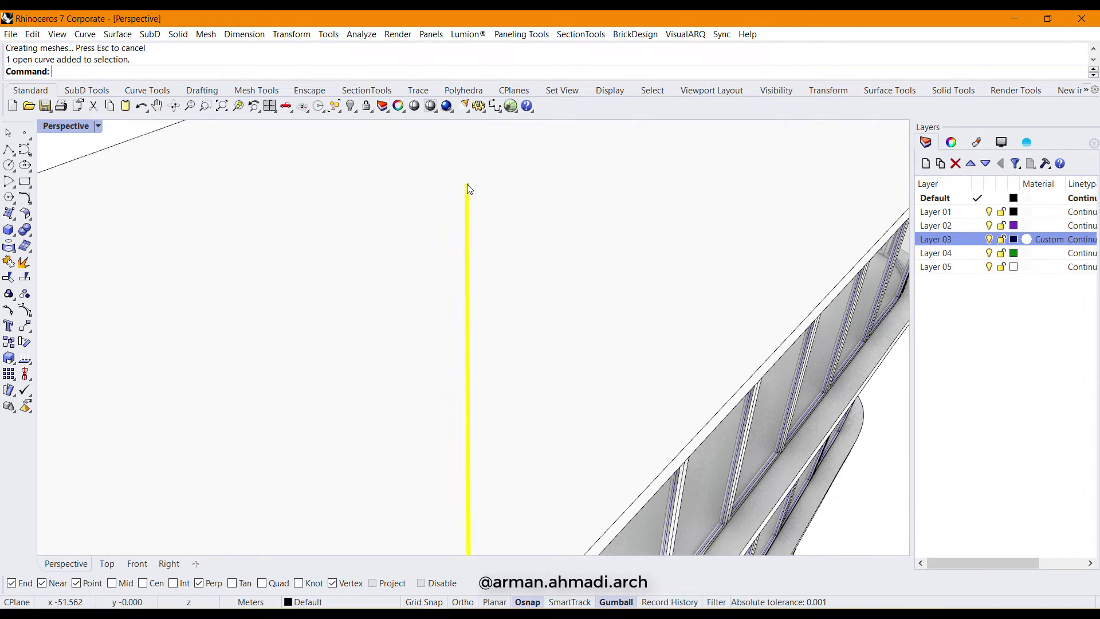
scroll(480, 233, down, 10)
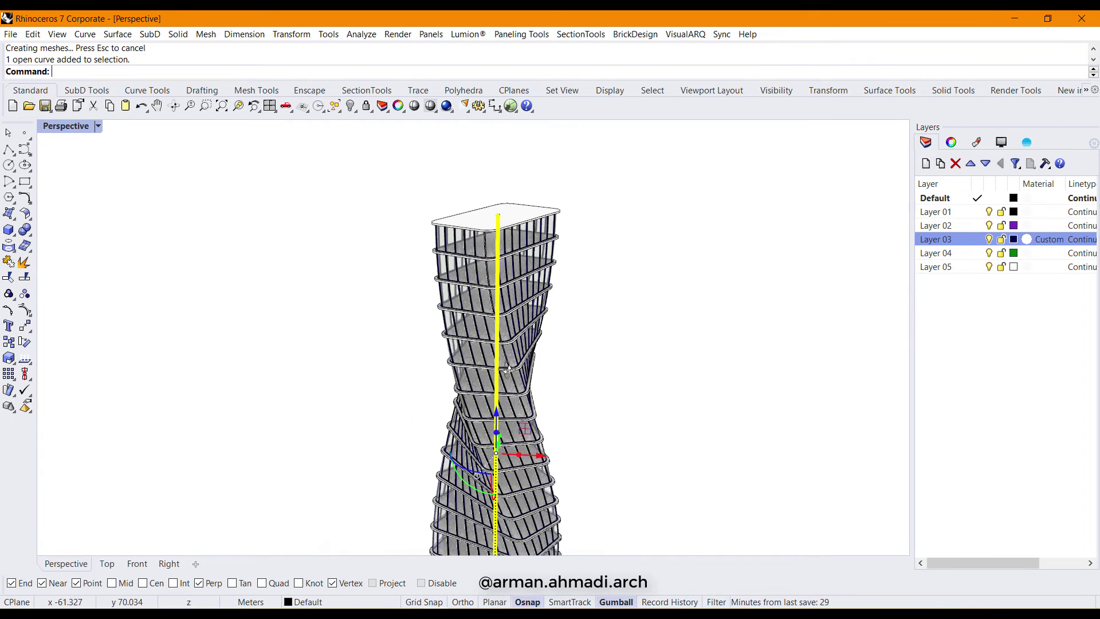
key(Delete)
Frame the finished tower and view it rotating with Turntable at speed 36, moving the speed control window aside
right_drag(508, 371, 440, 449)
scroll(522, 438, up, 5)
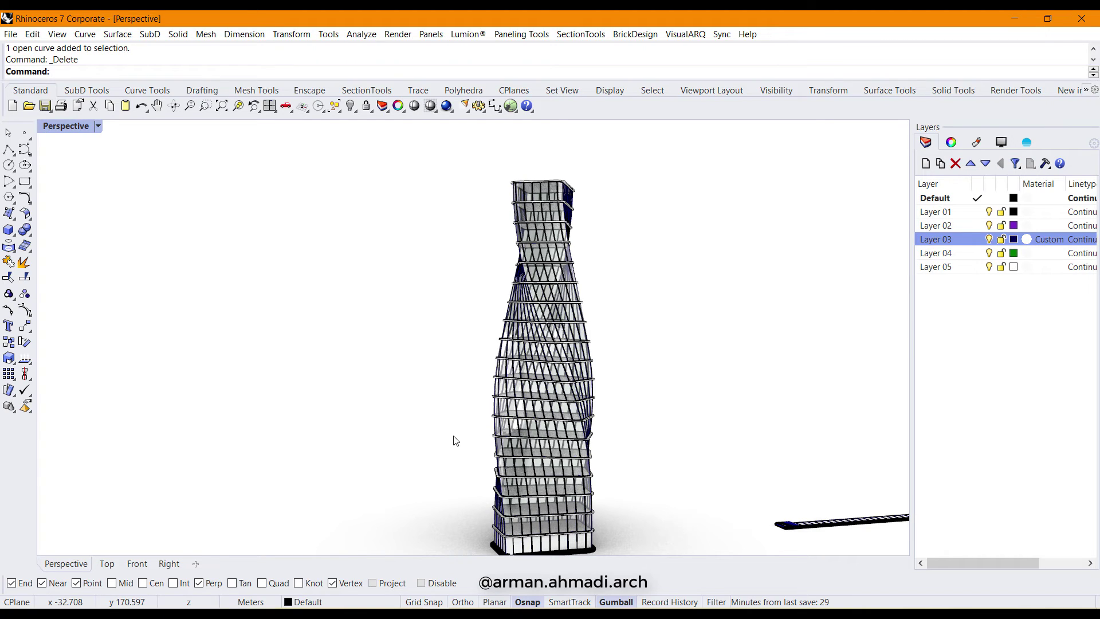
right_drag(443, 425, 538, 423)
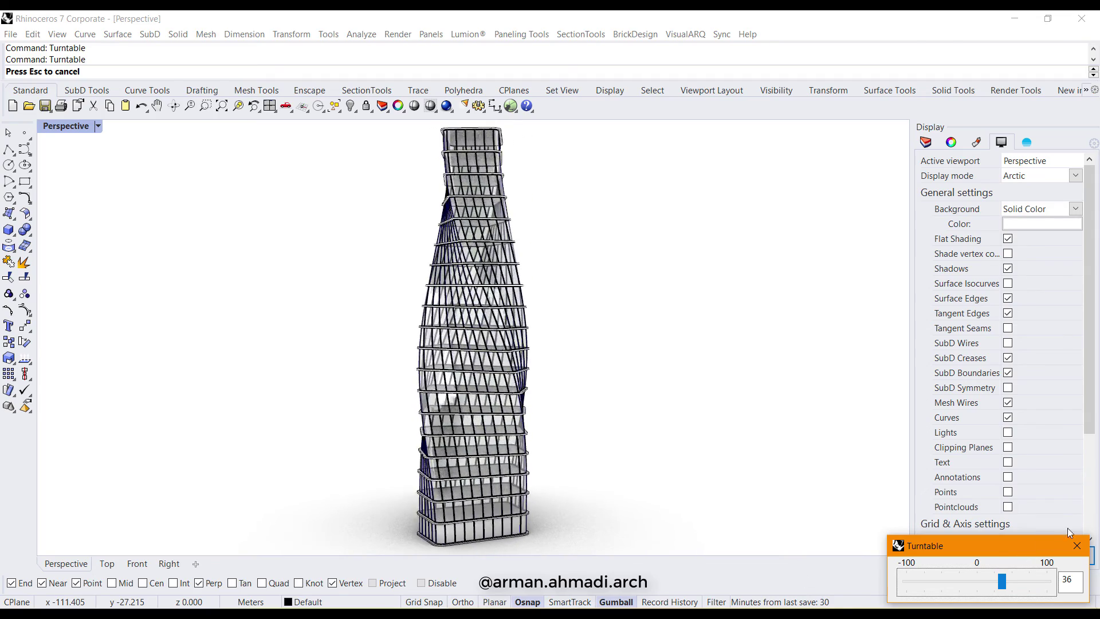
drag(1033, 548, 1022, 584)
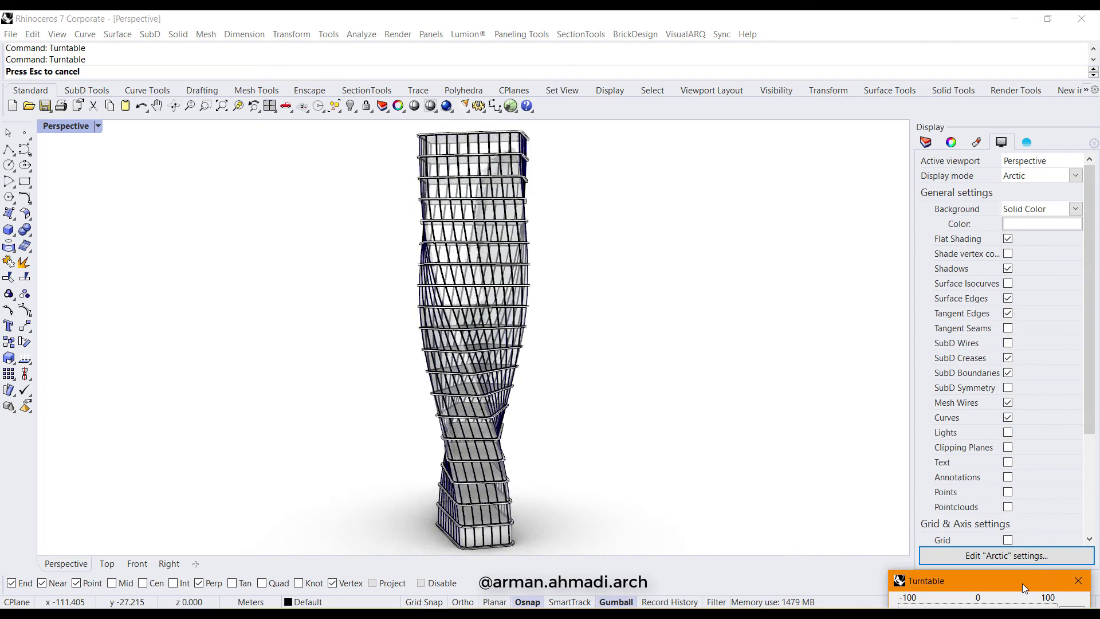